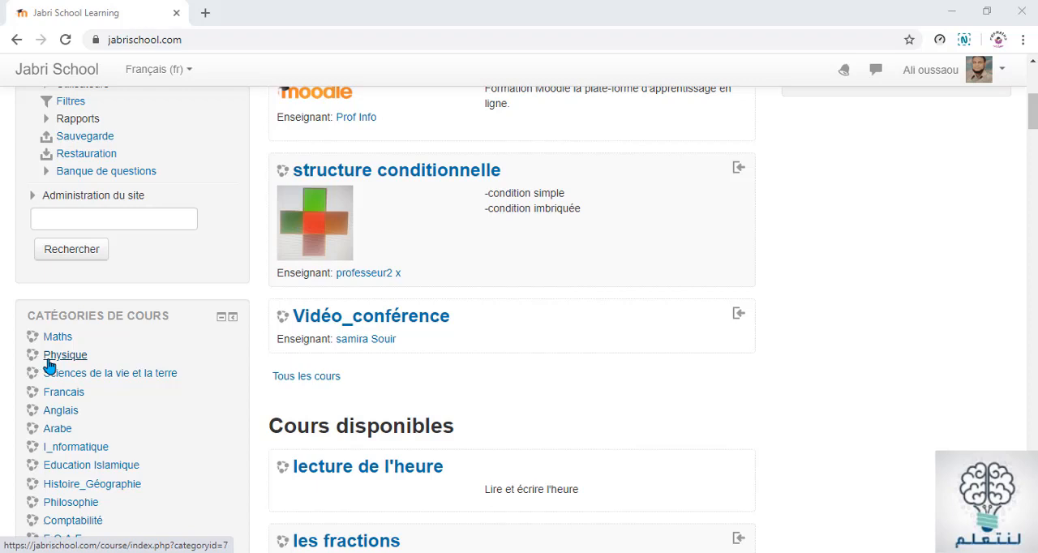
Open the course "Travail et Energie potentielle de pesanteur- énergie mécanique" from the 1 bac science subcategory of Physique
{"action": "left_click", "coordinate": [49, 363]}
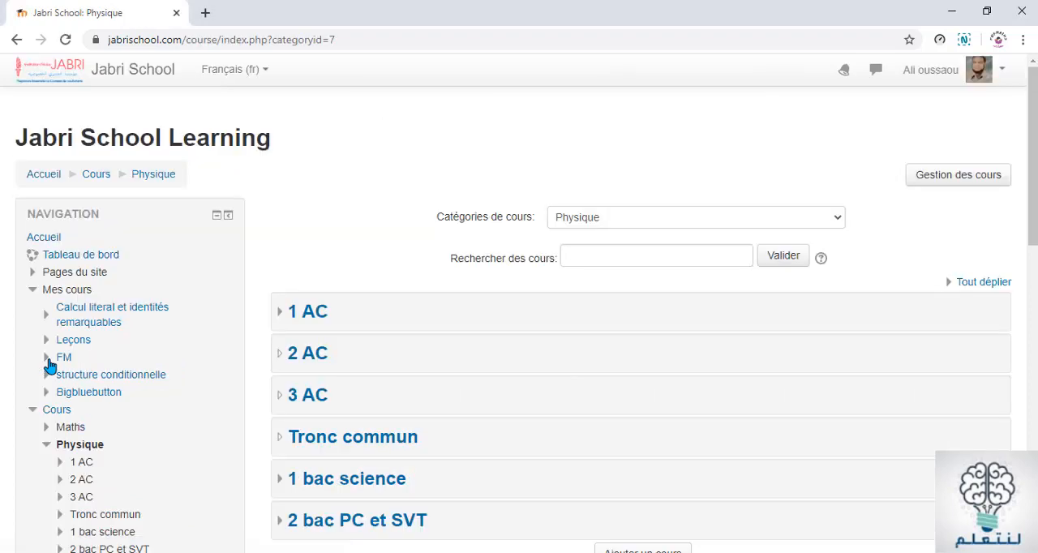
{"action": "scroll", "coordinate": [431, 219], "scroll_direction": "down", "scroll_amount": 3}
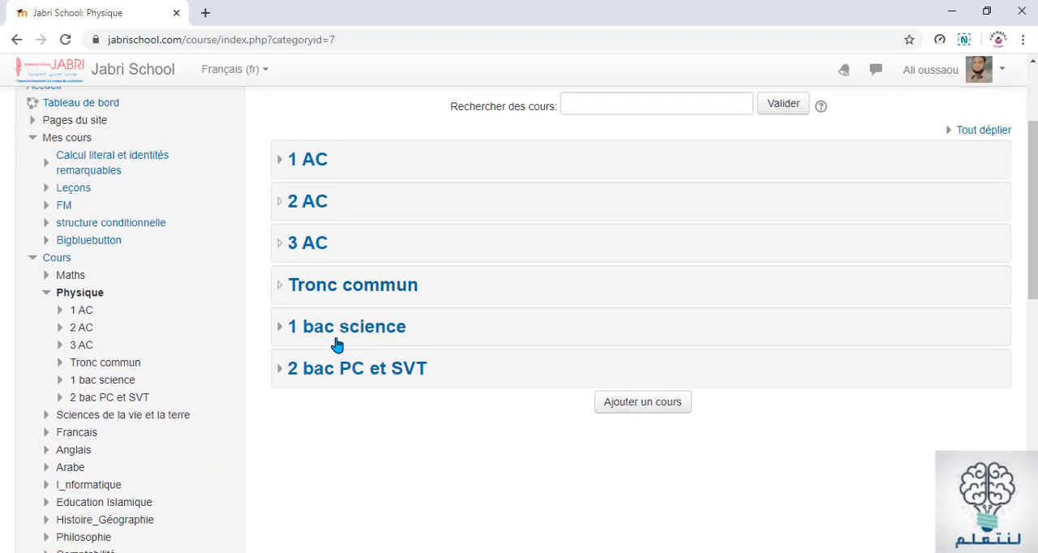
{"action": "left_click", "coordinate": [356, 331]}
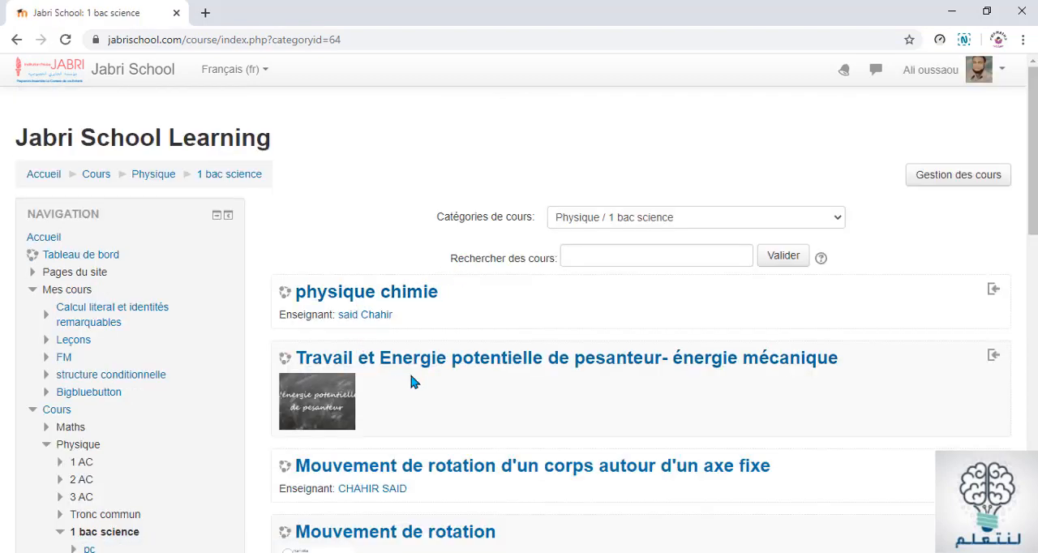
{"action": "left_click", "coordinate": [490, 359]}
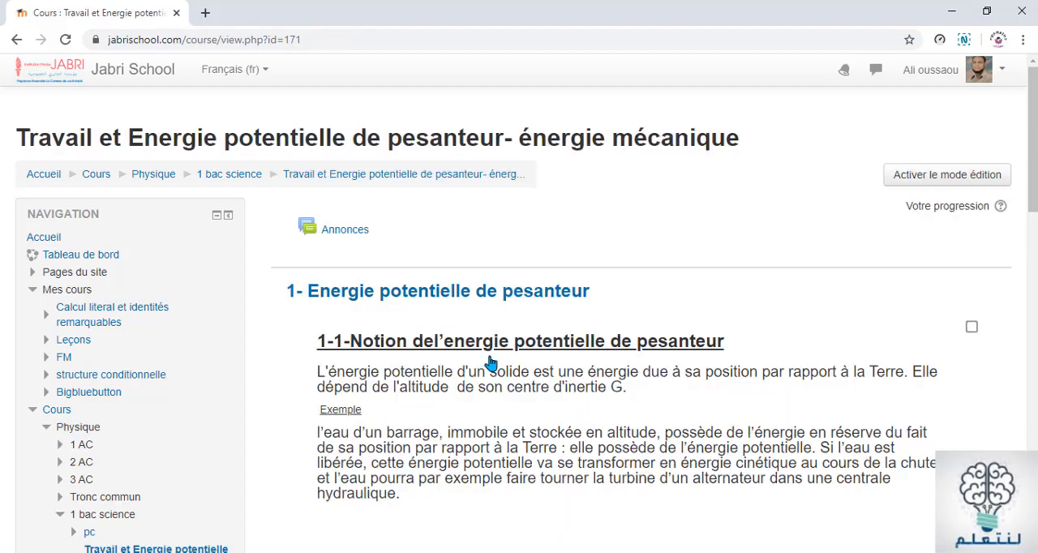
Review the course page from section 1- Energie potentielle de pesanteur down to Section 3, including the content hidden from students
{"action": "scroll", "coordinate": [600, 298], "scroll_direction": "down", "scroll_amount": 2}
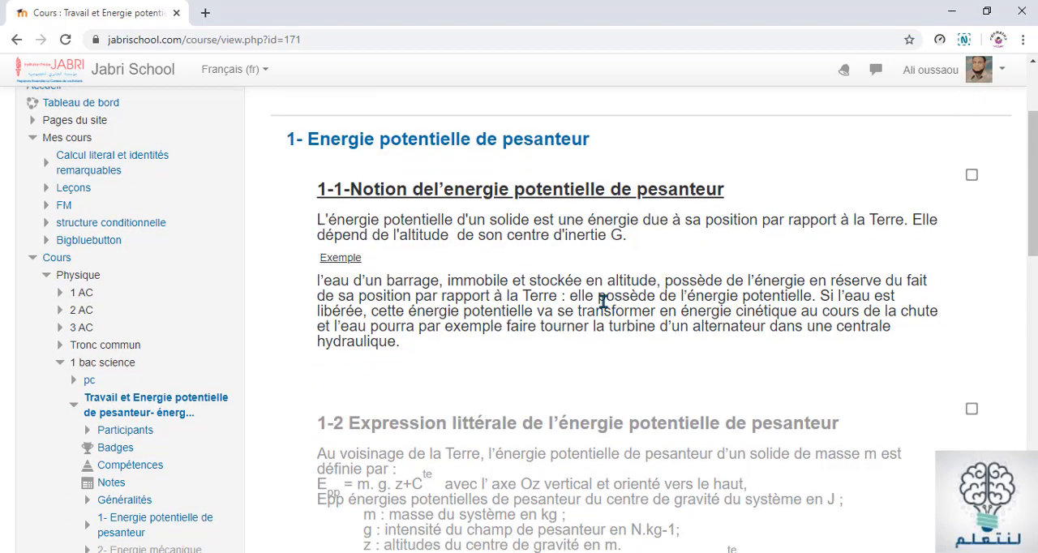
{"action": "scroll", "coordinate": [551, 301], "scroll_direction": "up", "scroll_amount": 1}
{"action": "scroll", "coordinate": [536, 312], "scroll_direction": "down", "scroll_amount": 1}
{"action": "scroll", "coordinate": [535, 312], "scroll_direction": "down", "scroll_amount": 2}
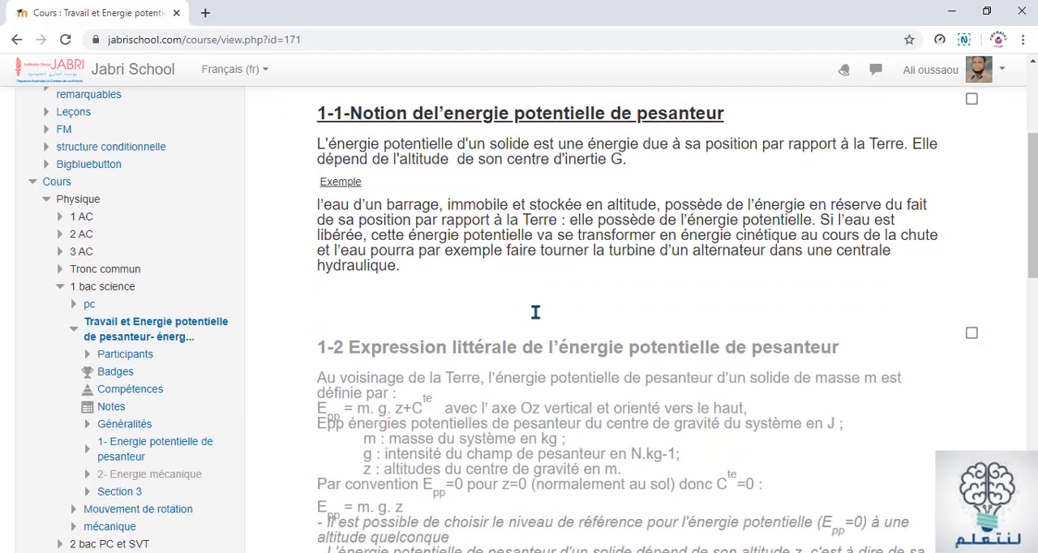
{"action": "scroll", "coordinate": [536, 318], "scroll_direction": "up", "scroll_amount": 2}
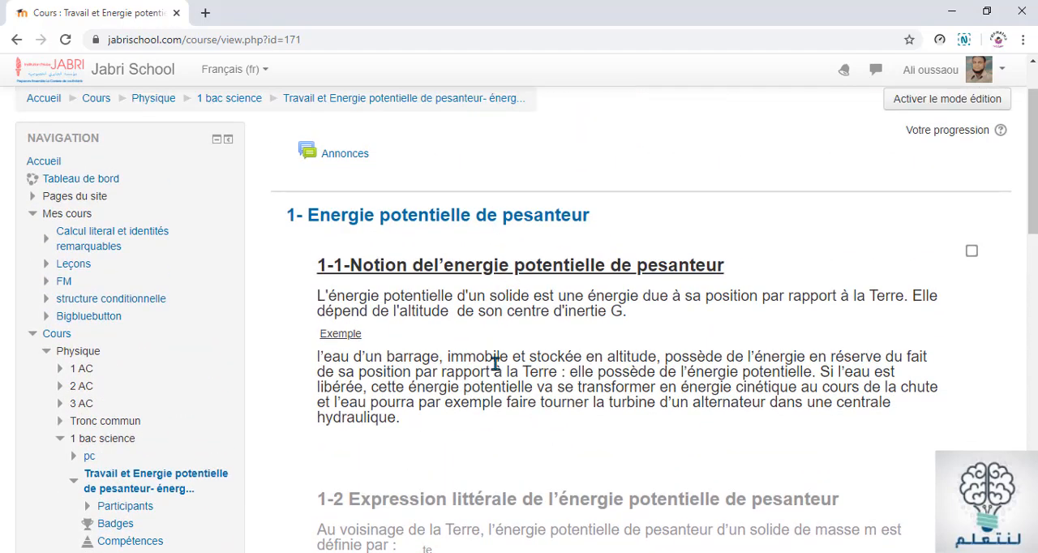
{"action": "scroll", "coordinate": [496, 363], "scroll_direction": "down", "scroll_amount": 4}
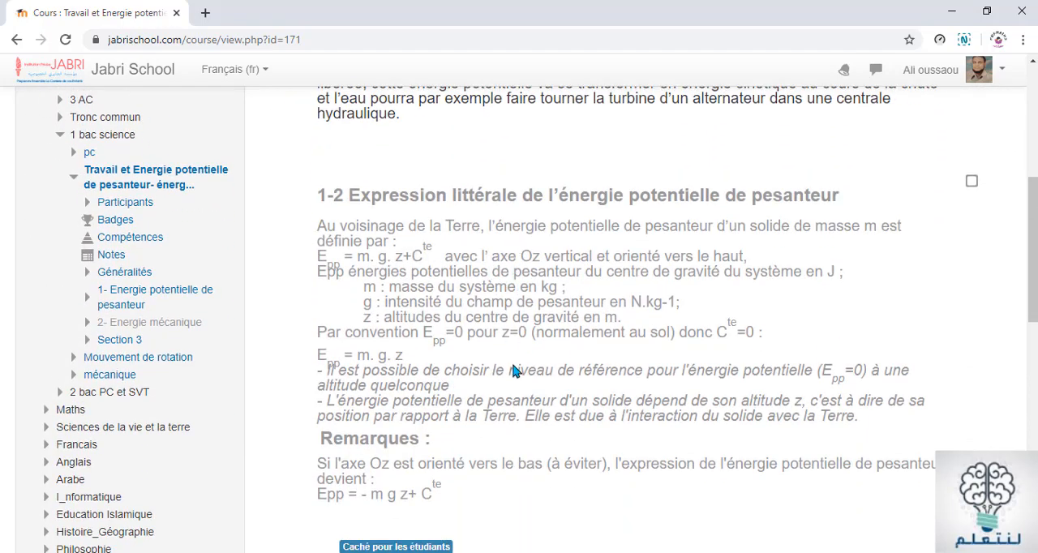
{"action": "scroll", "coordinate": [526, 354], "scroll_direction": "down", "scroll_amount": 2}
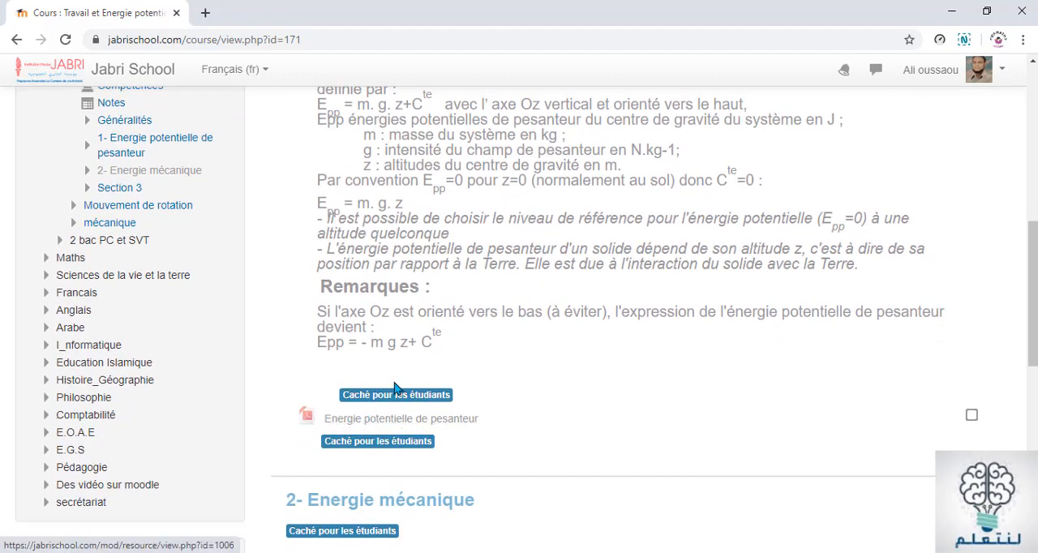
{"action": "scroll", "coordinate": [397, 387], "scroll_direction": "down", "scroll_amount": 3}
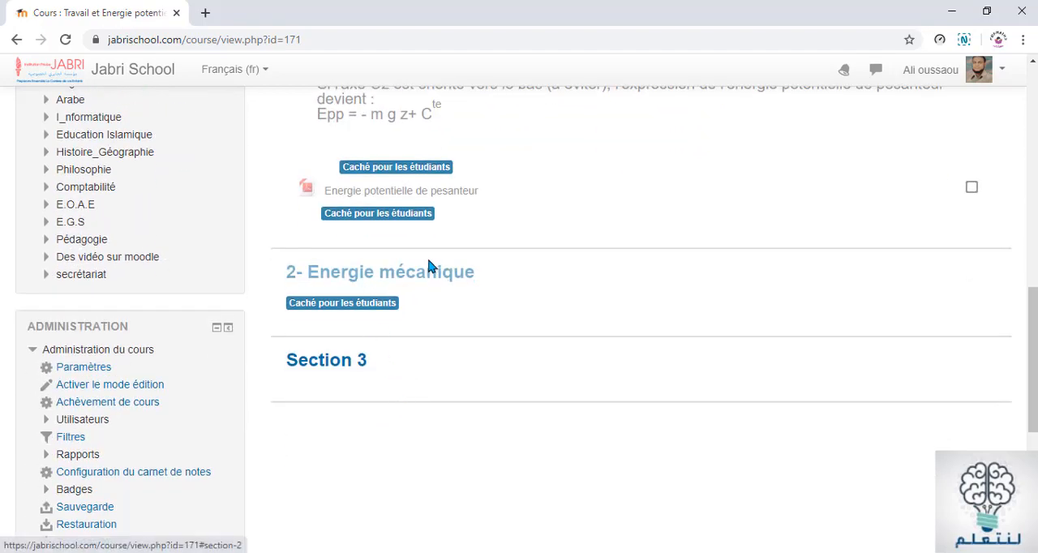
{"action": "scroll", "coordinate": [464, 299], "scroll_direction": "up", "scroll_amount": 15}
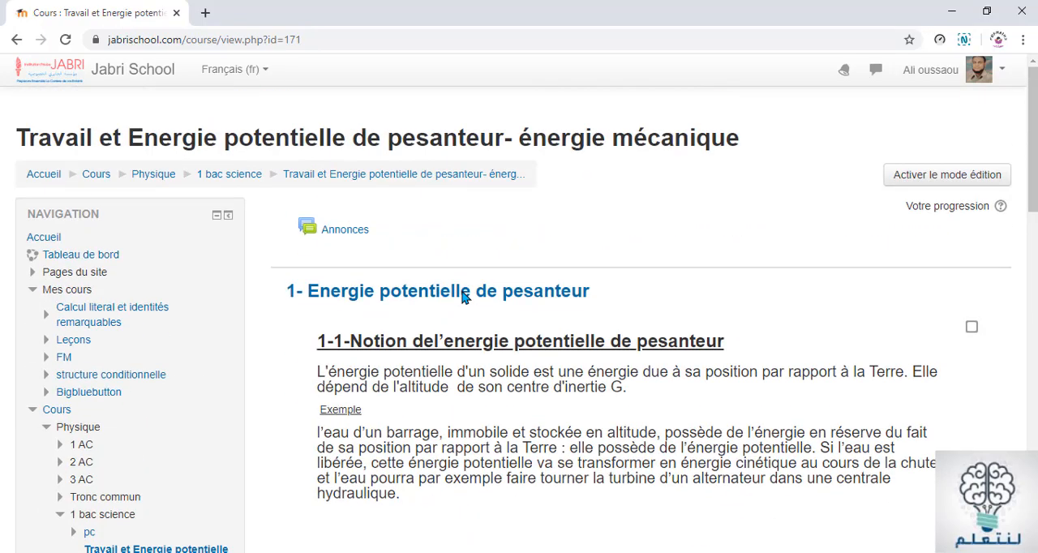
Turn on edit mode for the course
{"action": "left_click", "coordinate": [919, 180]}
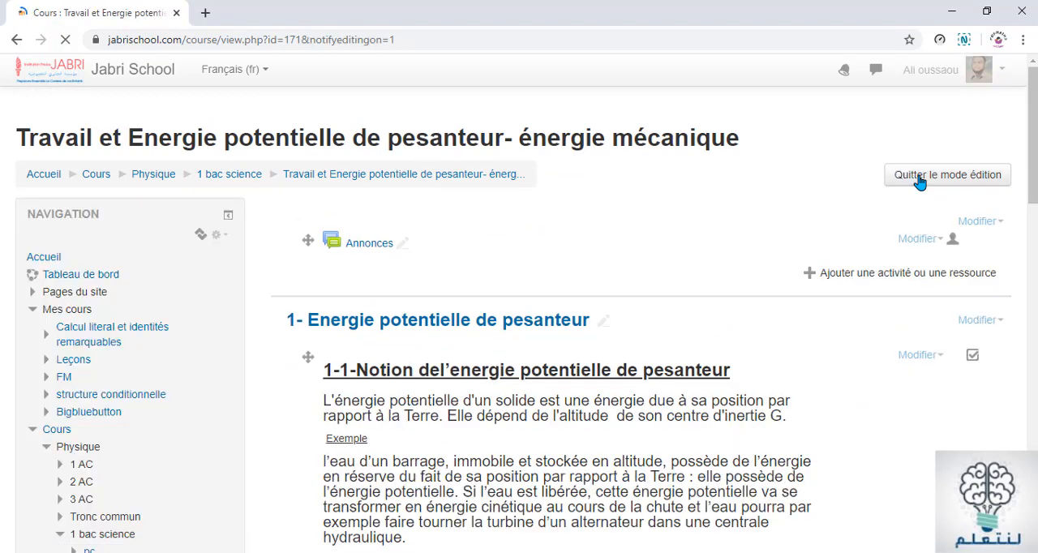
{"action": "scroll", "coordinate": [739, 243], "scroll_direction": "down", "scroll_amount": 3}
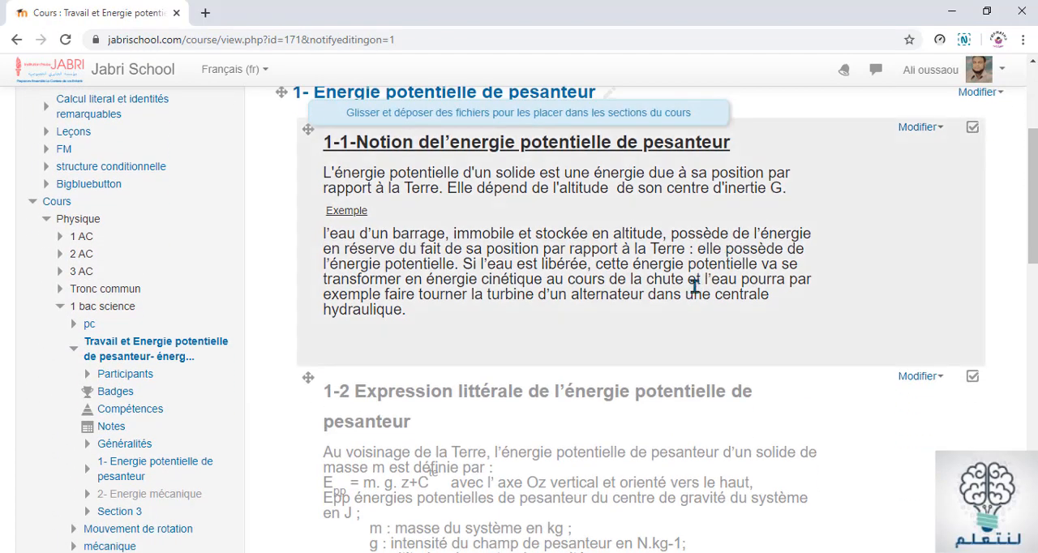
{"action": "scroll", "coordinate": [524, 290], "scroll_direction": "up", "scroll_amount": 2}
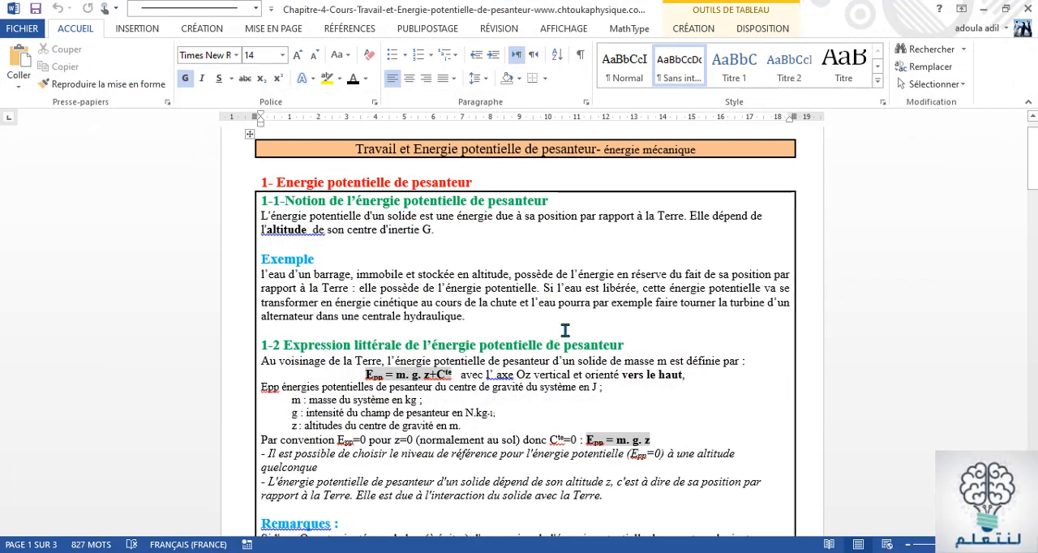
Switch to the chapter 4 Word document and examine the lesson text and the questions under Test
{"action": "scroll", "coordinate": [565, 330], "scroll_direction": "down", "scroll_amount": 5}
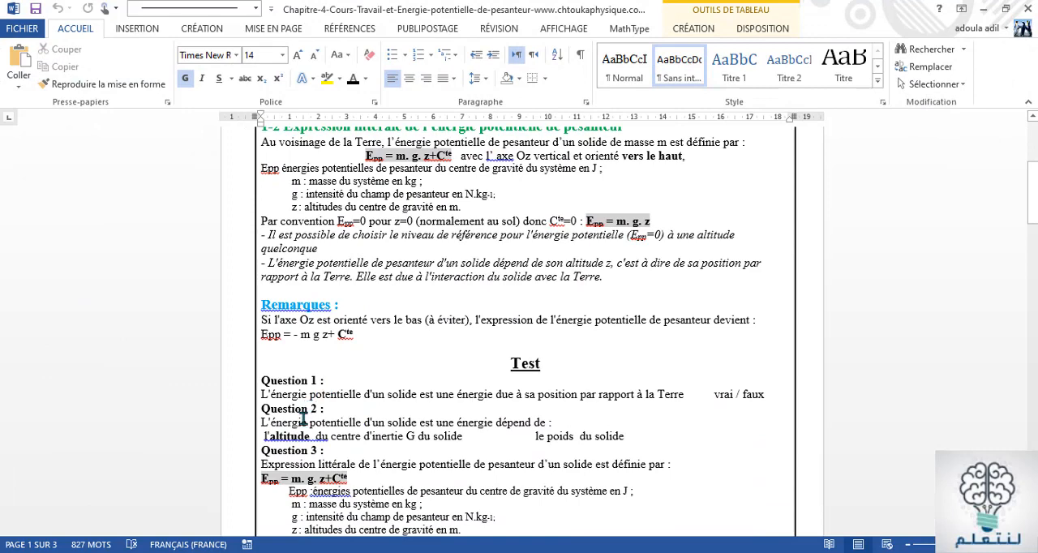
{"action": "scroll", "coordinate": [335, 420], "scroll_direction": "up", "scroll_amount": 6}
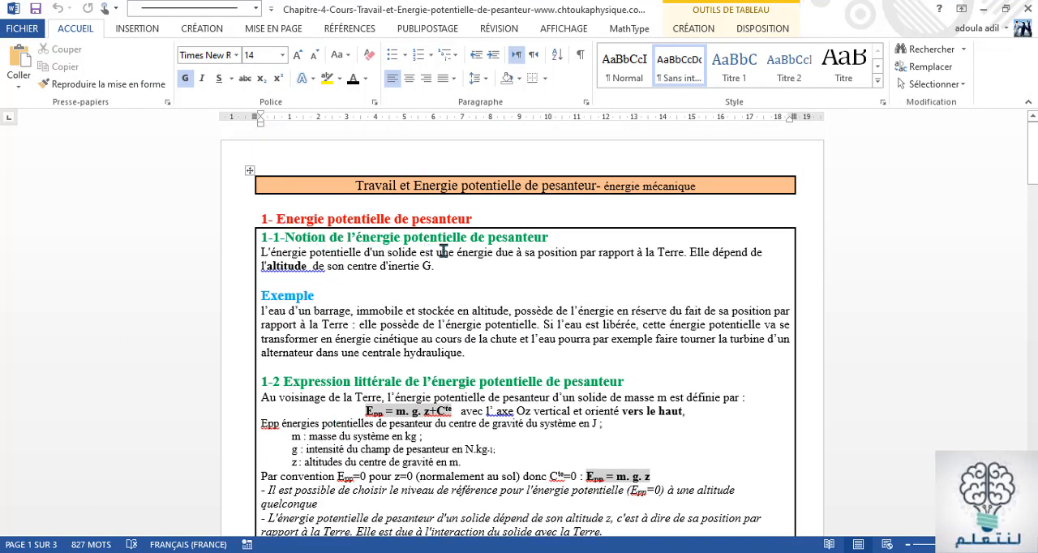
{"action": "scroll", "coordinate": [516, 267], "scroll_direction": "down", "scroll_amount": 6}
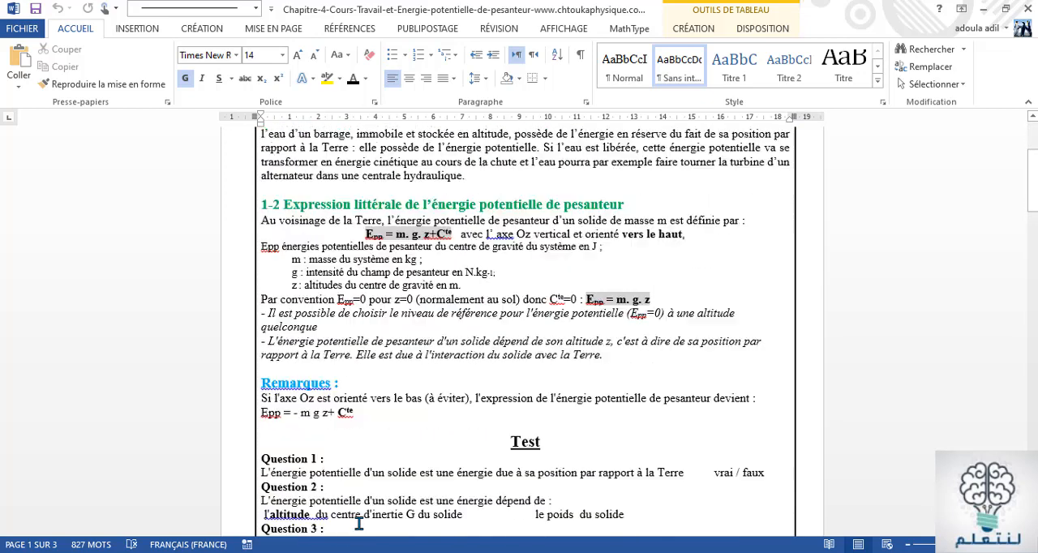
{"action": "scroll", "coordinate": [370, 263], "scroll_direction": "up", "scroll_amount": 2}
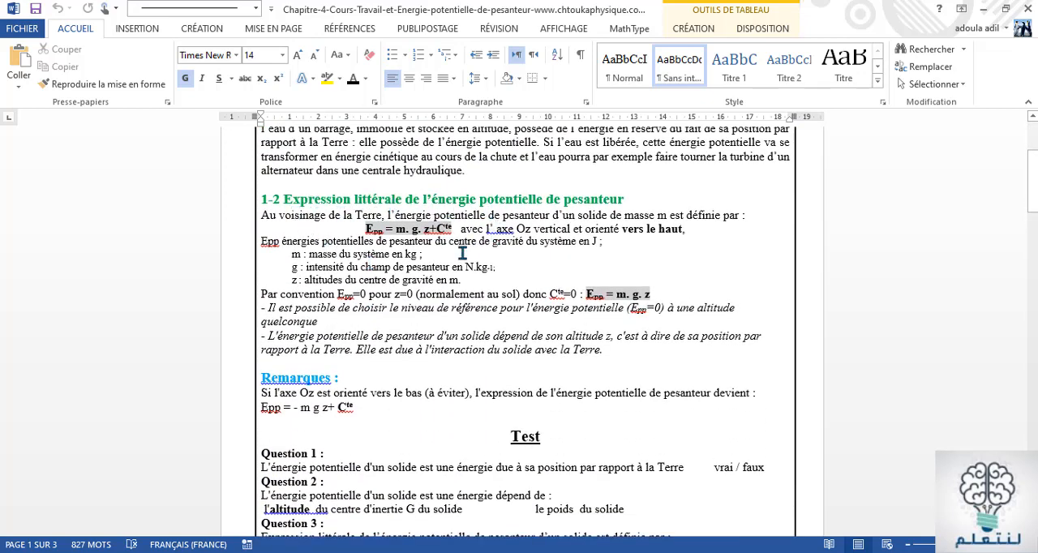
{"action": "scroll", "coordinate": [516, 266], "scroll_direction": "up", "scroll_amount": 5}
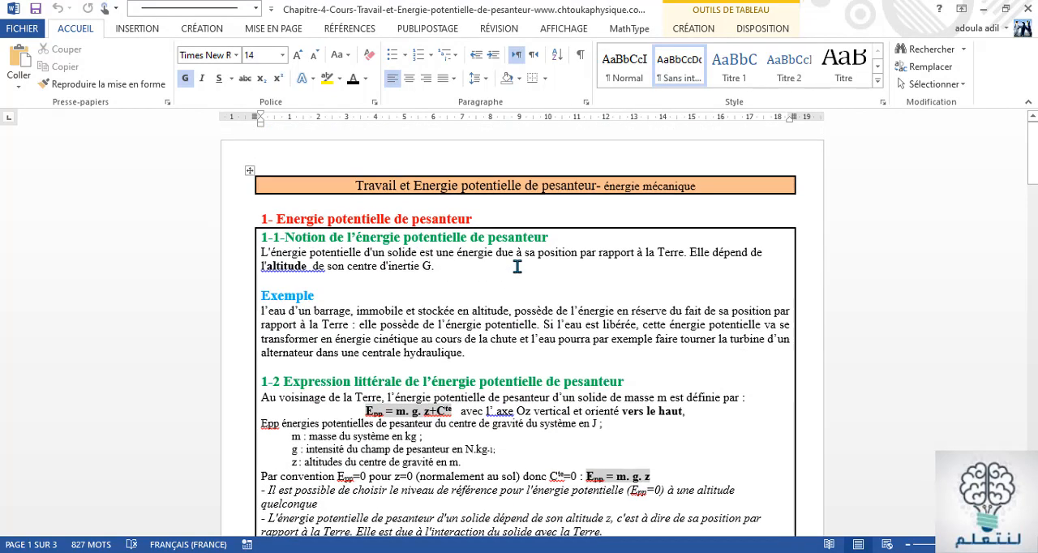
{"action": "scroll", "coordinate": [410, 318], "scroll_direction": "down", "scroll_amount": 8}
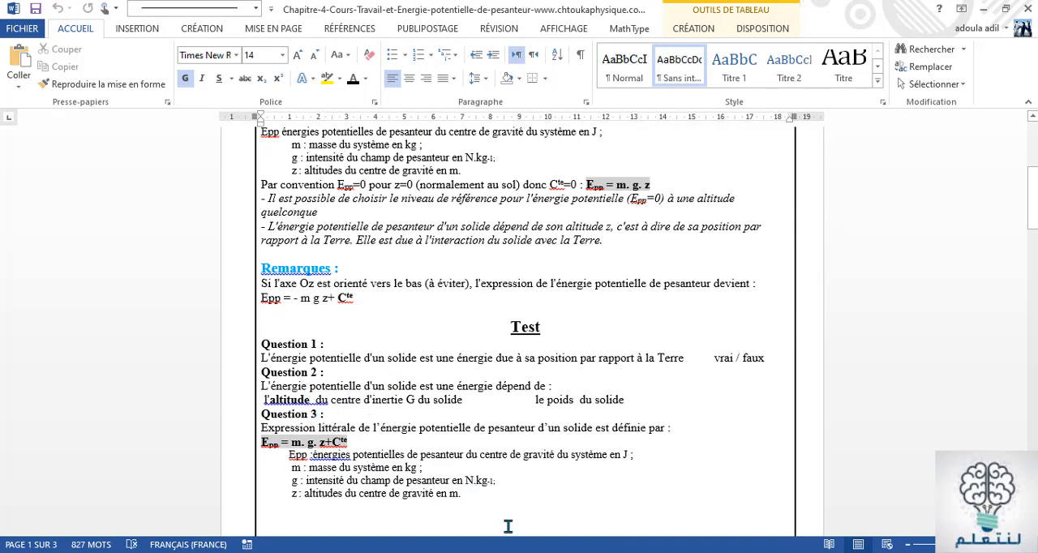
Switch back to the Moodle course in Chrome and add a Test activity to section 1- Energie potentielle de pesanteur
{"action": "left_click", "coordinate": [508, 552]}
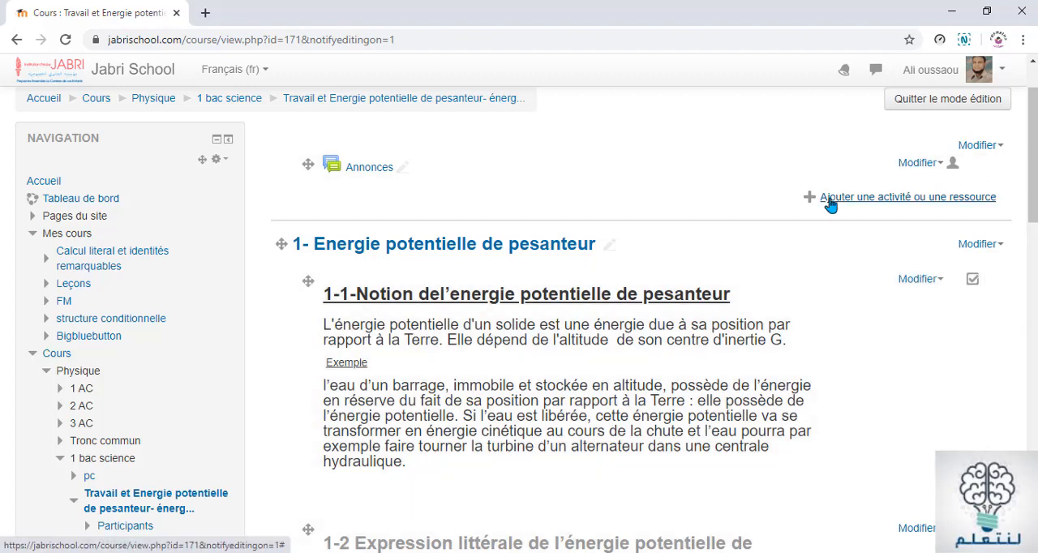
{"action": "scroll", "coordinate": [900, 376], "scroll_direction": "down", "scroll_amount": 3}
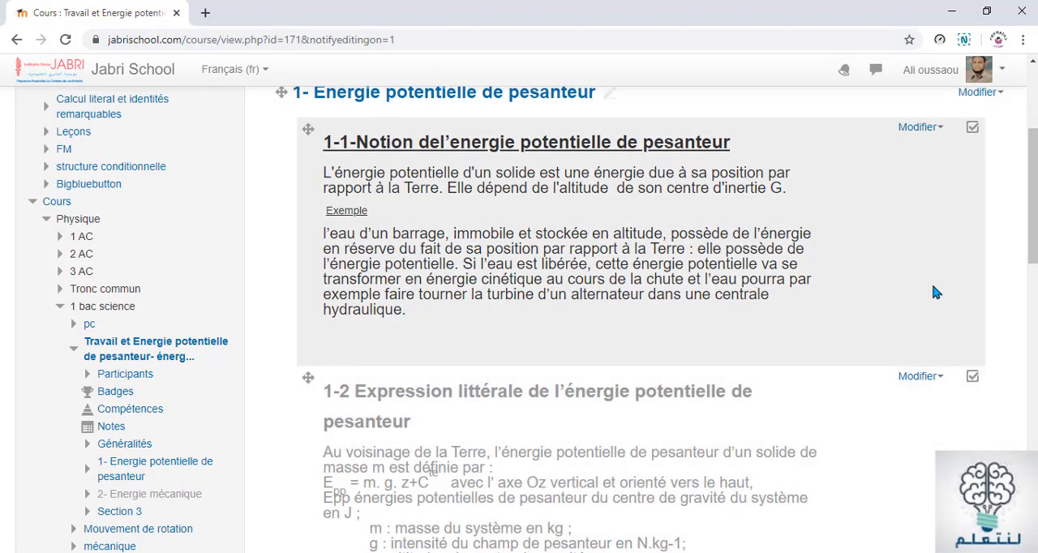
{"action": "scroll", "coordinate": [937, 195], "scroll_direction": "up", "scroll_amount": 5}
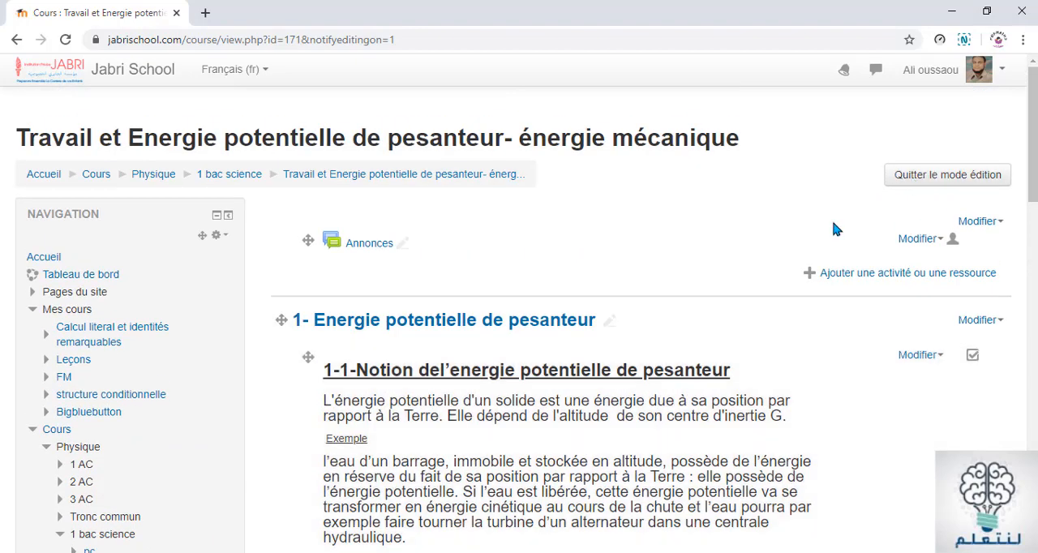
{"action": "scroll", "coordinate": [834, 225], "scroll_direction": "down", "scroll_amount": 10}
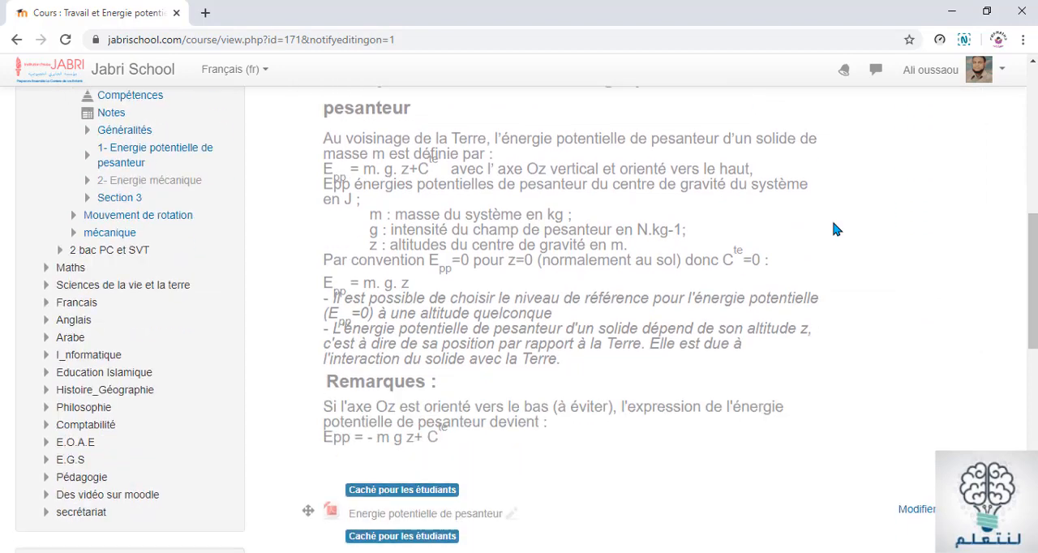
{"action": "scroll", "coordinate": [836, 230], "scroll_direction": "down", "scroll_amount": 3}
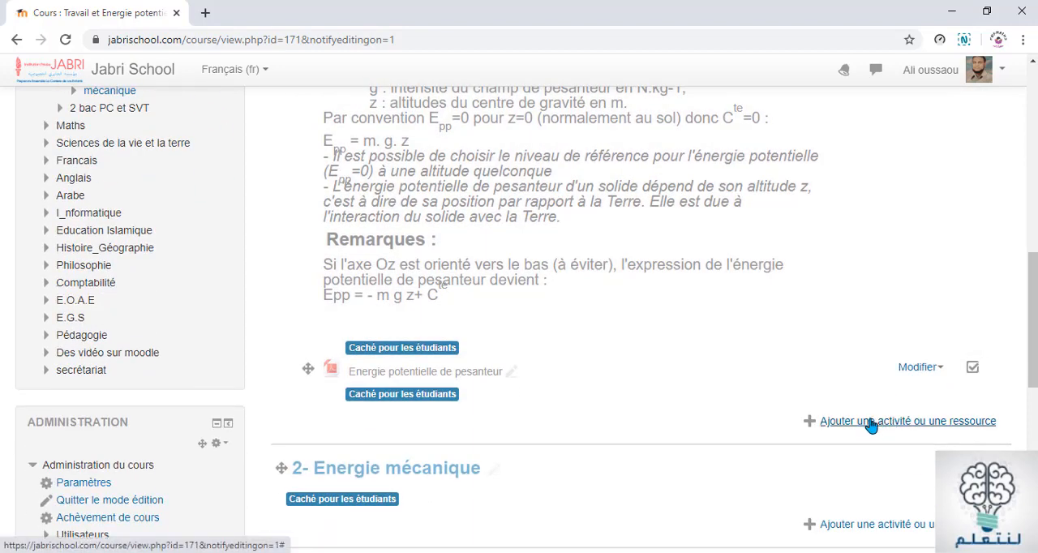
{"action": "left_click", "coordinate": [870, 422]}
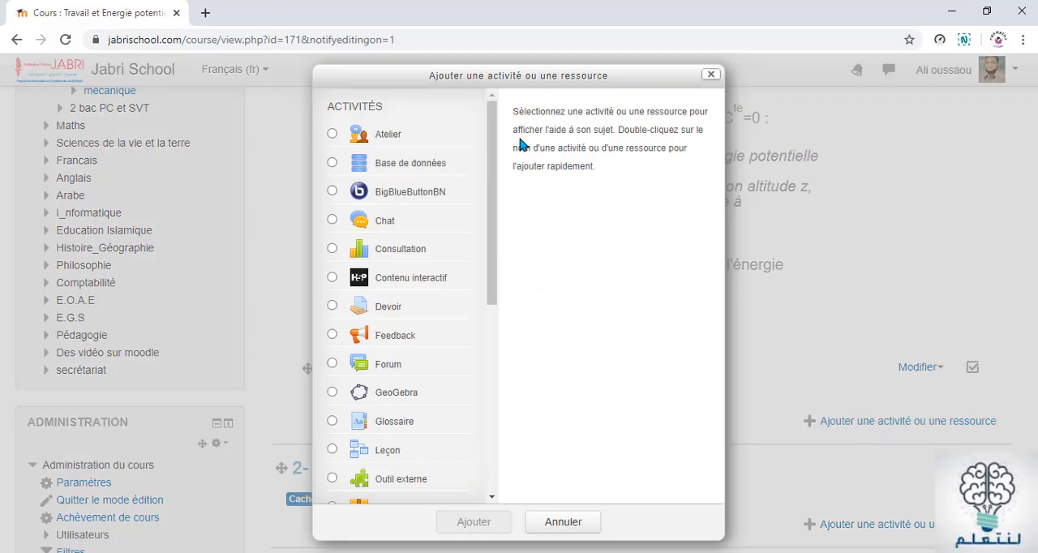
{"action": "scroll", "coordinate": [470, 189], "scroll_direction": "down", "scroll_amount": 4}
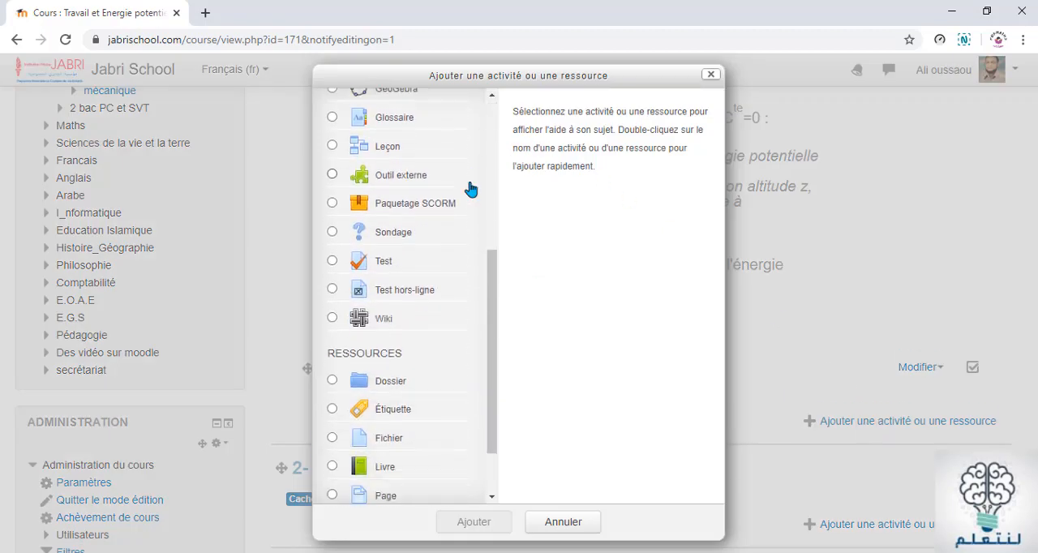
{"action": "left_click", "coordinate": [357, 274]}
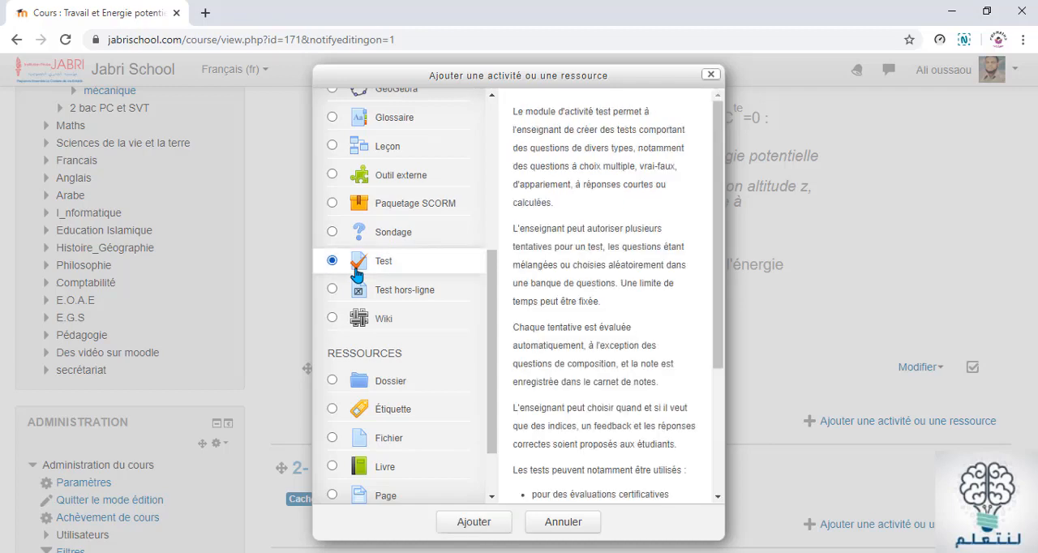
{"action": "left_click", "coordinate": [476, 522]}
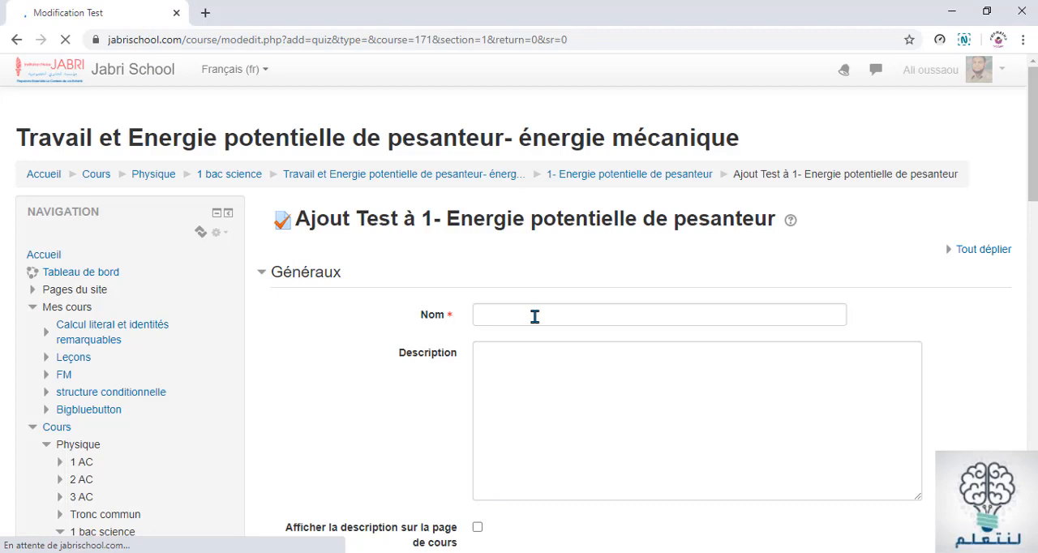
Name the new quiz "Test 1", leave its description empty, and save it, returning to the course
{"action": "left_click", "coordinate": [535, 317]}
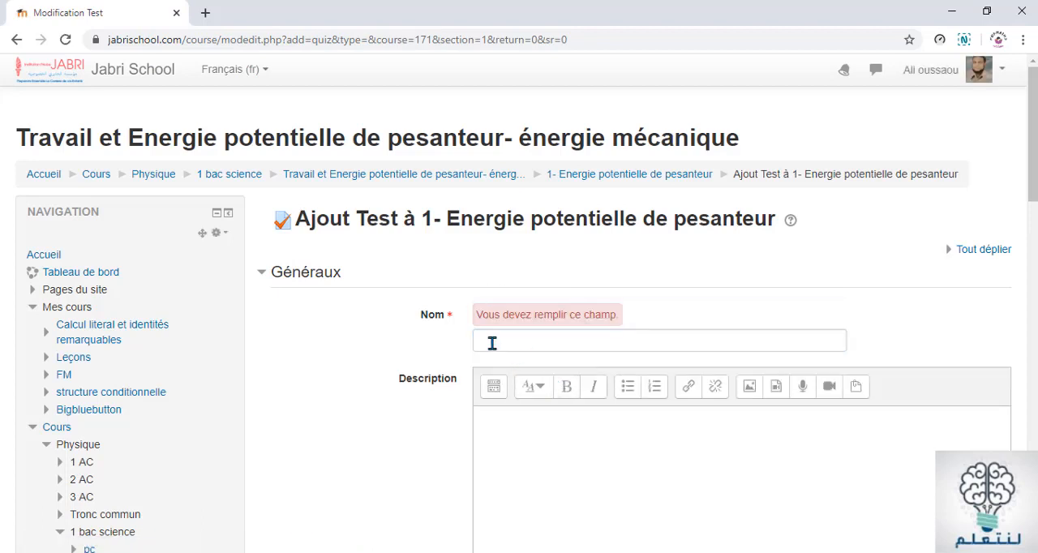
{"action": "left_click", "coordinate": [491, 343]}
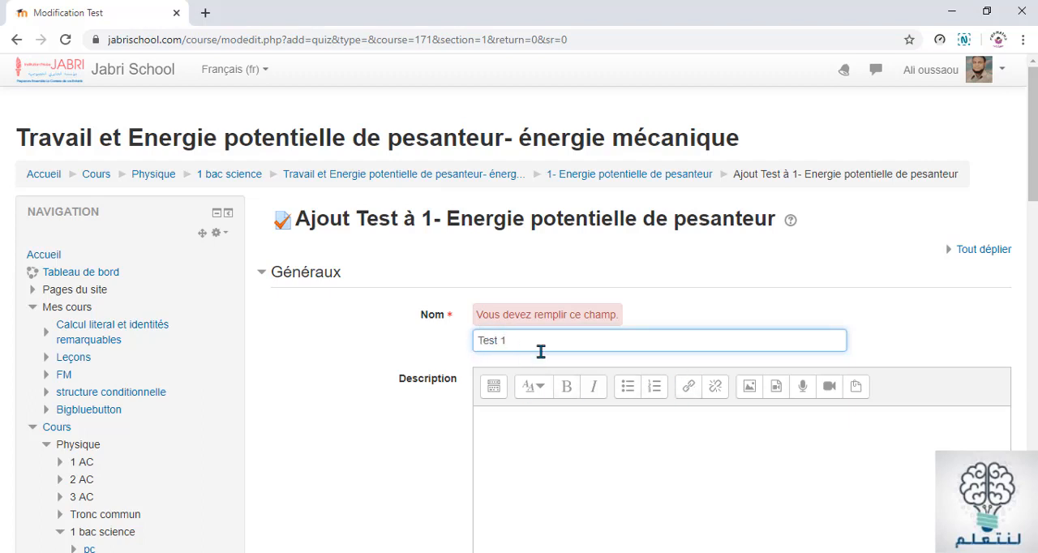
{"action": "scroll", "coordinate": [539, 351], "scroll_direction": "down", "scroll_amount": 2}
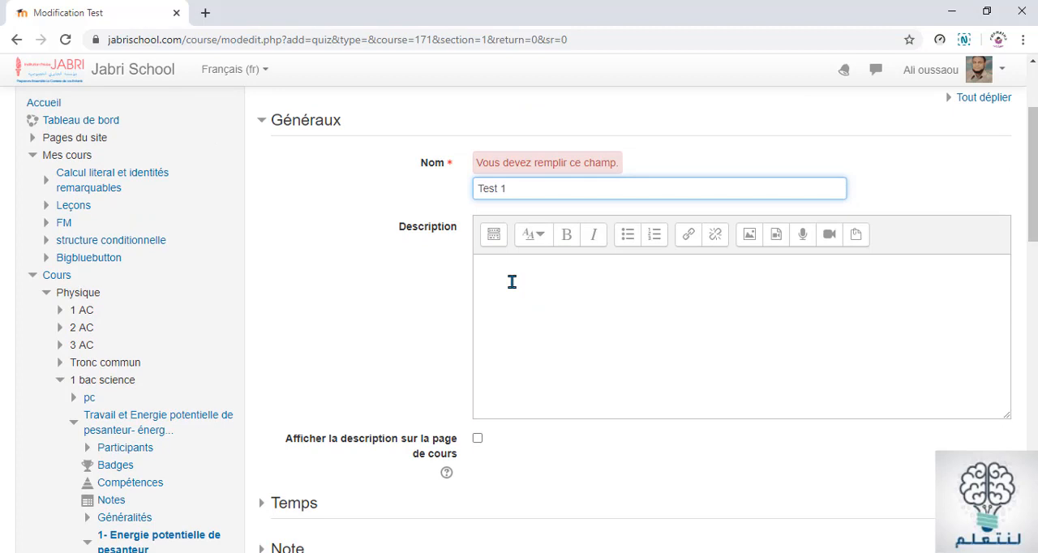
{"action": "scroll", "coordinate": [511, 283], "scroll_direction": "down", "scroll_amount": 3}
{"action": "scroll", "coordinate": [511, 266], "scroll_direction": "up", "scroll_amount": 2}
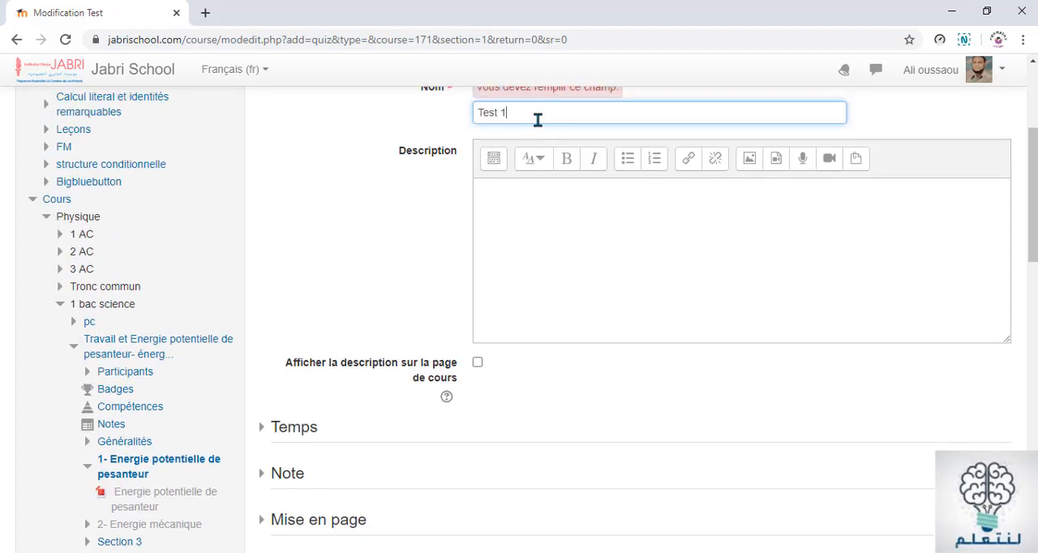
{"action": "scroll", "coordinate": [555, 298], "scroll_direction": "down", "scroll_amount": 10}
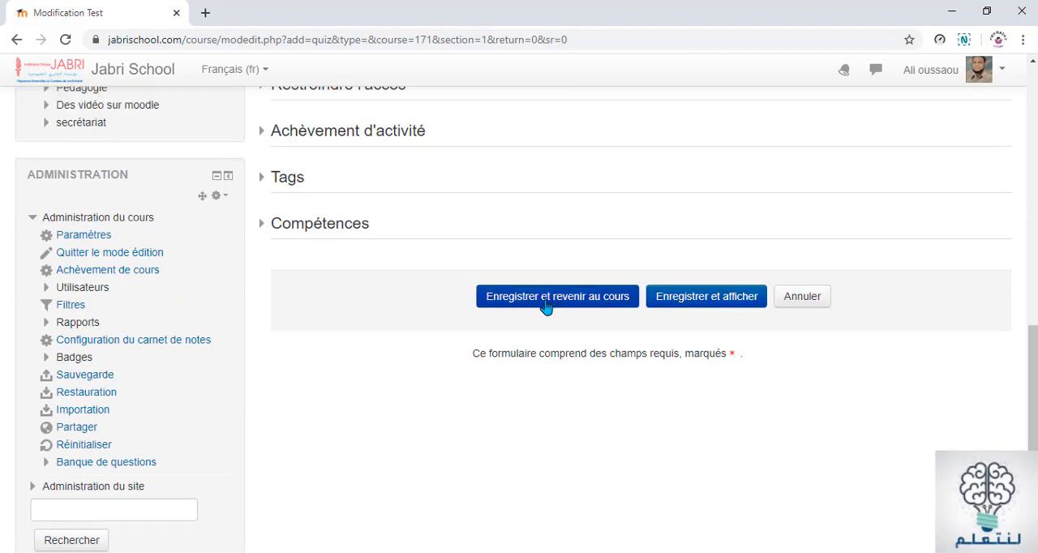
{"action": "left_click", "coordinate": [546, 306]}
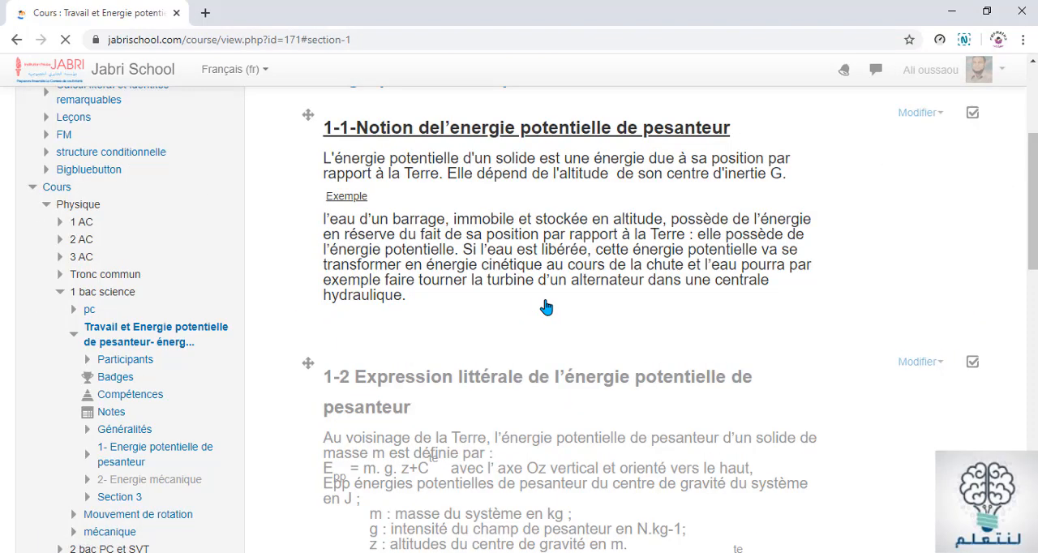
Move the Test 1 activity up in section 1, between the 1-1 Notion text and the 1-2 Expression littérale text
{"action": "scroll", "coordinate": [543, 294], "scroll_direction": "down", "scroll_amount": 5}
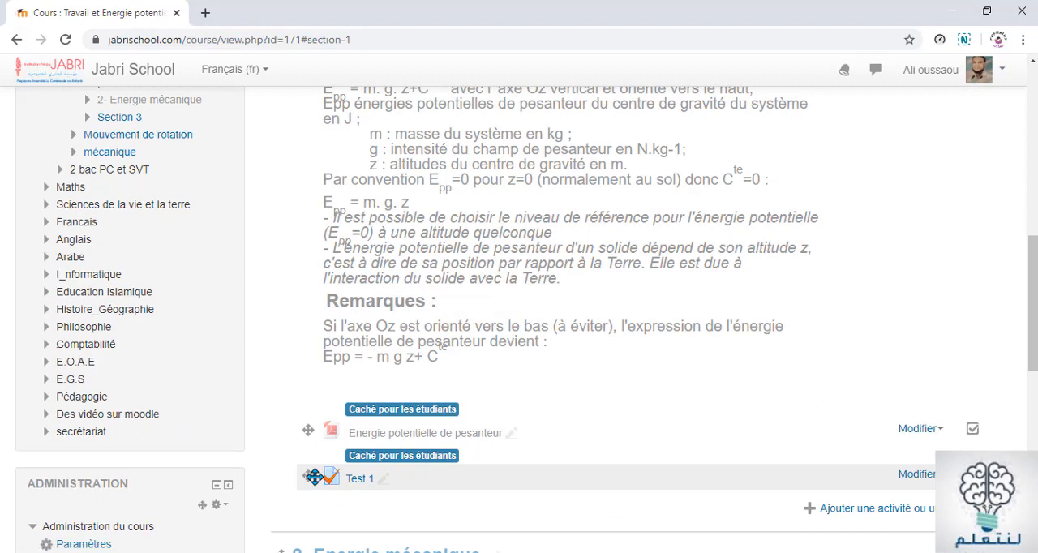
{"action": "left_click_drag", "start_coordinate": [314, 477], "coordinate": [310, 267]}
{"action": "scroll", "coordinate": [321, 326], "scroll_direction": "up", "scroll_amount": 4}
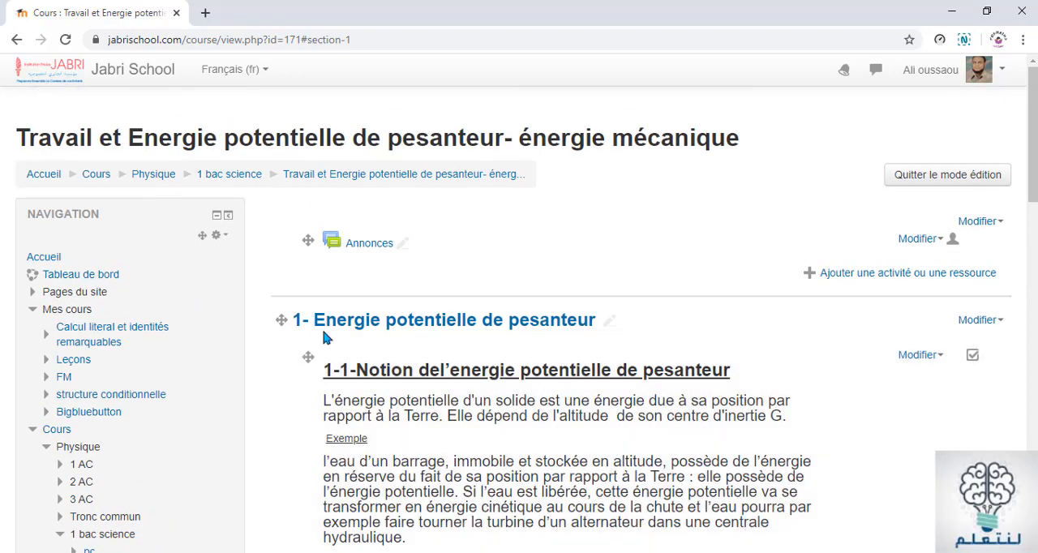
{"action": "scroll", "coordinate": [347, 369], "scroll_direction": "down", "scroll_amount": 4}
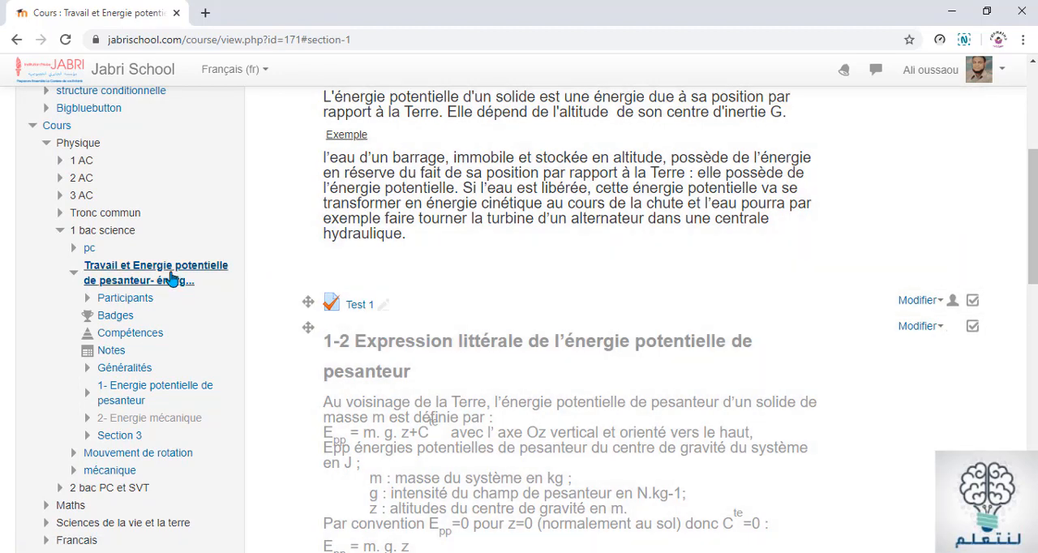
Open Test 1 for editing and start adding a new question to it
{"action": "left_click", "coordinate": [360, 306]}
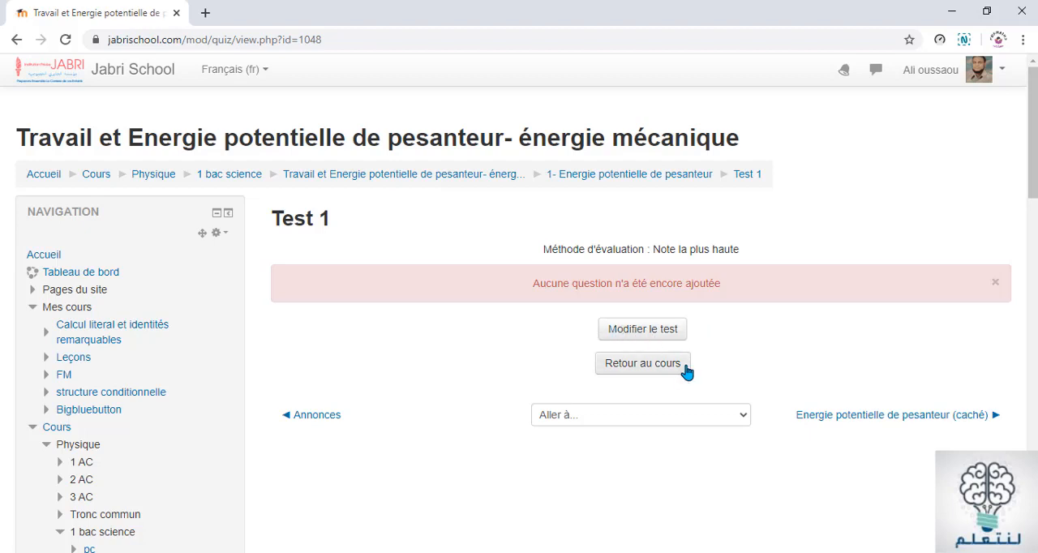
{"action": "left_click", "coordinate": [639, 339]}
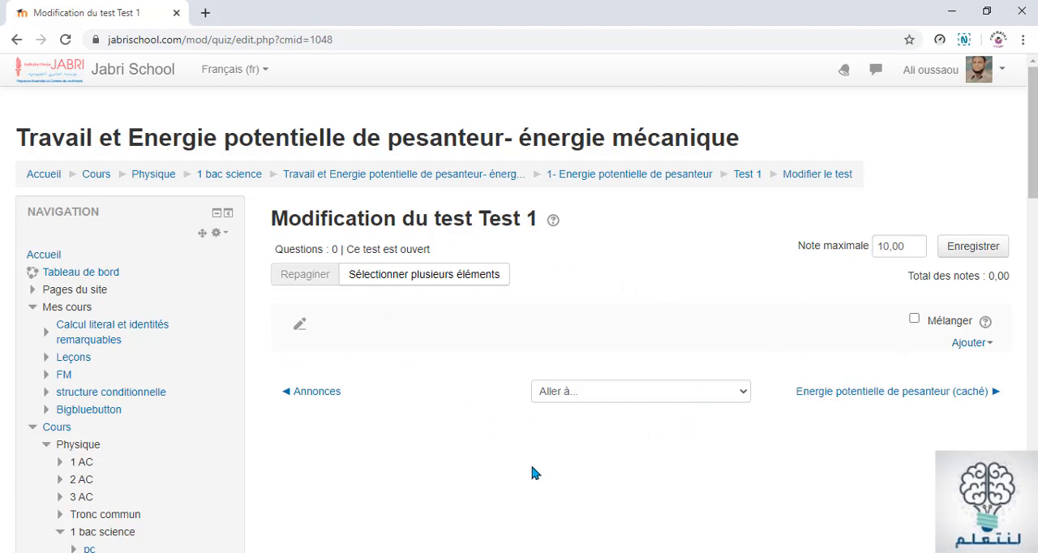
{"action": "left_click", "coordinate": [971, 344]}
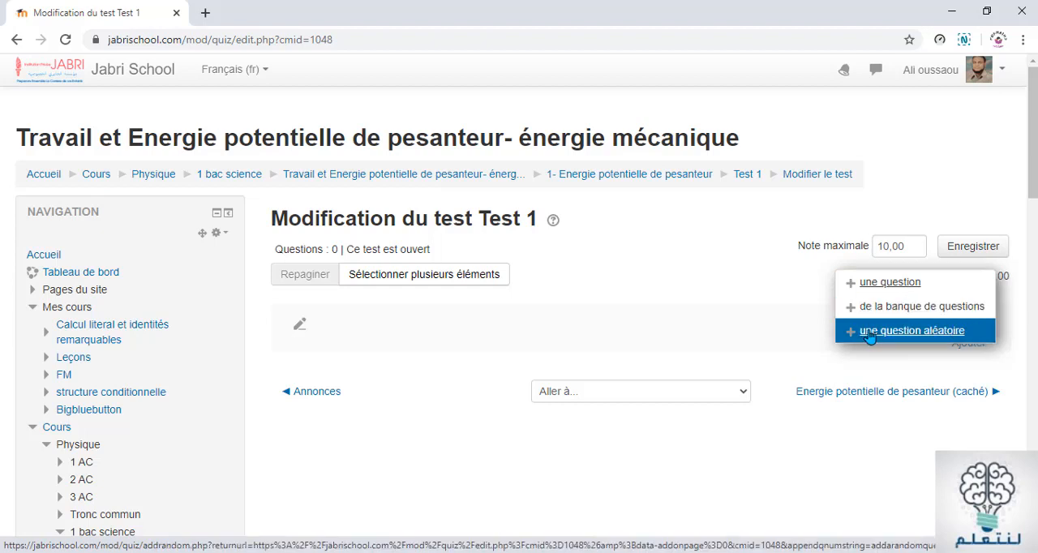
{"action": "left_click", "coordinate": [879, 290]}
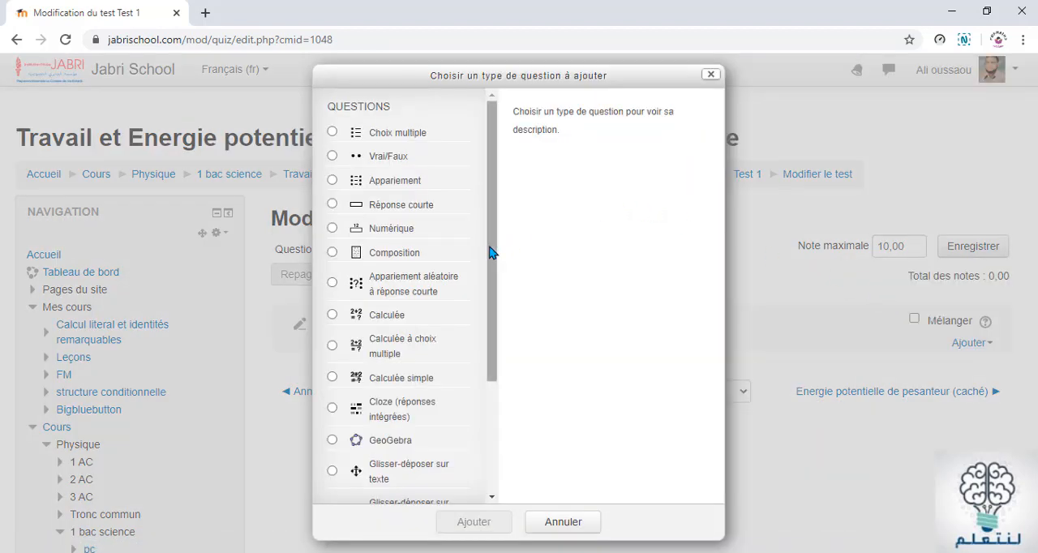
Check Question 1's answer format in the Word document, and back in Chrome add a Vrai/Faux question to the quiz
{"action": "left_click", "coordinate": [532, 552]}
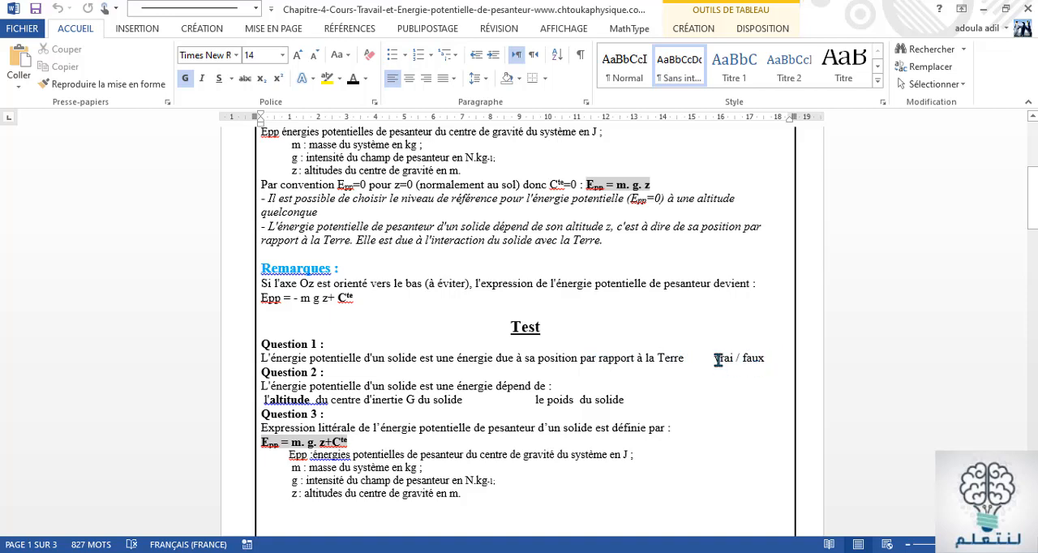
{"action": "left_click_drag", "start_coordinate": [718, 359], "coordinate": [765, 359]}
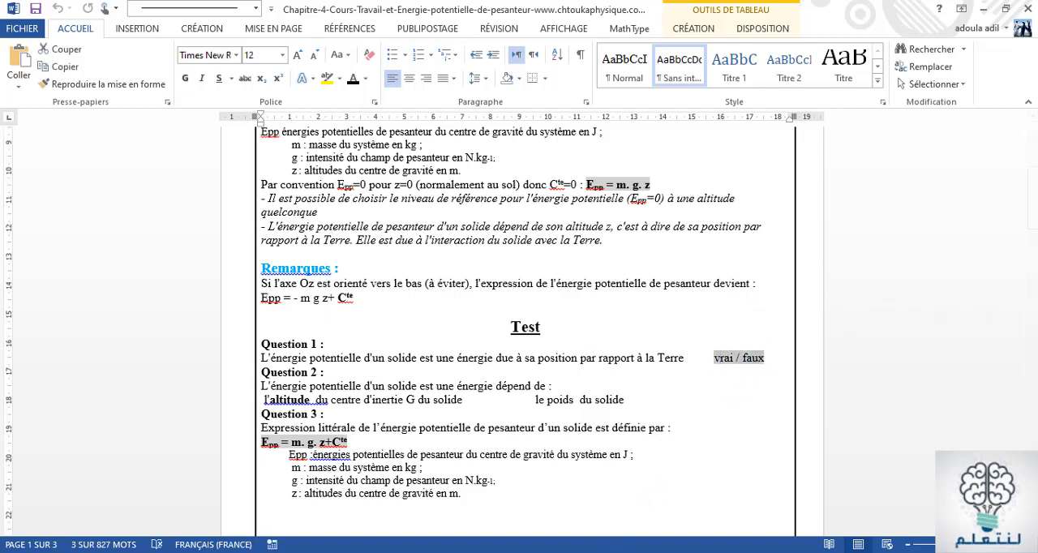
{"action": "key", "text": "alt+Tab"}
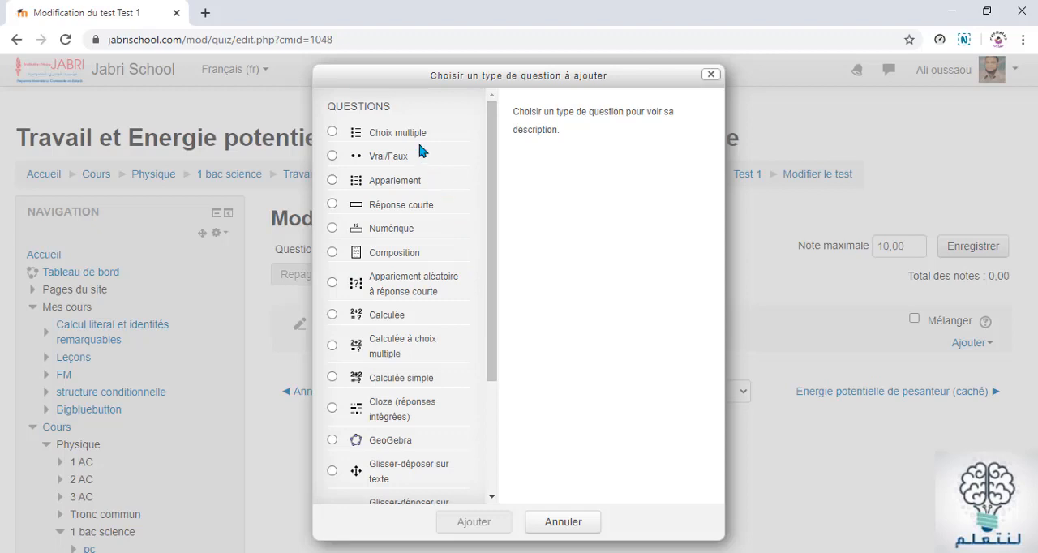
{"action": "left_click", "coordinate": [358, 159]}
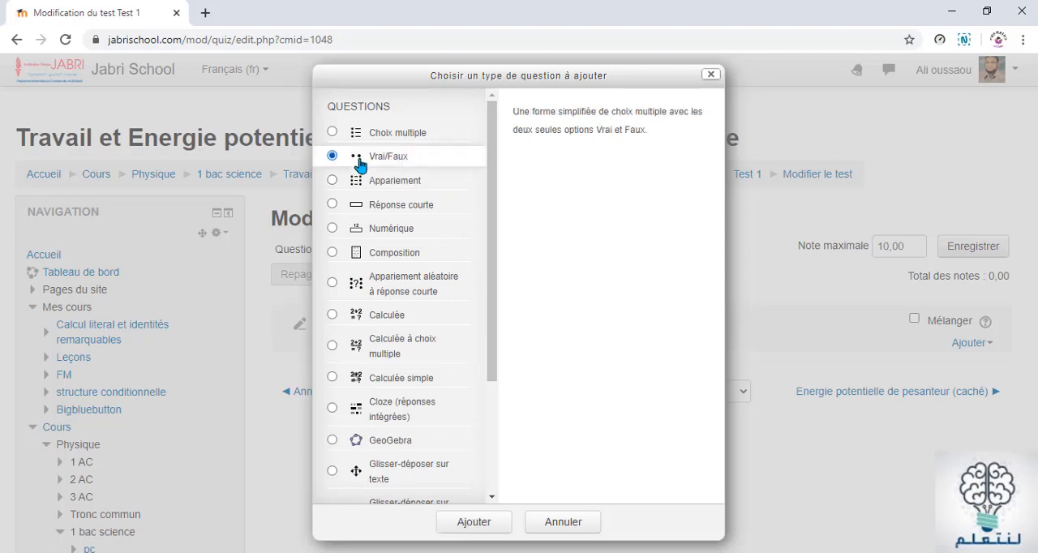
{"action": "left_click", "coordinate": [474, 522]}
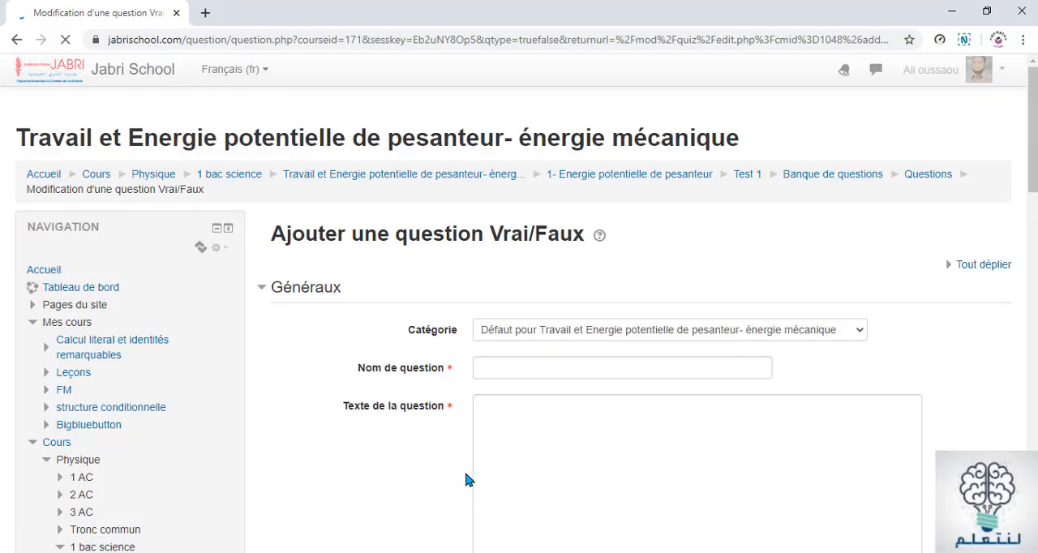
Copy the heading "Question 1" from the Word document and paste it as the question name in Moodle
{"action": "left_click", "coordinate": [505, 362]}
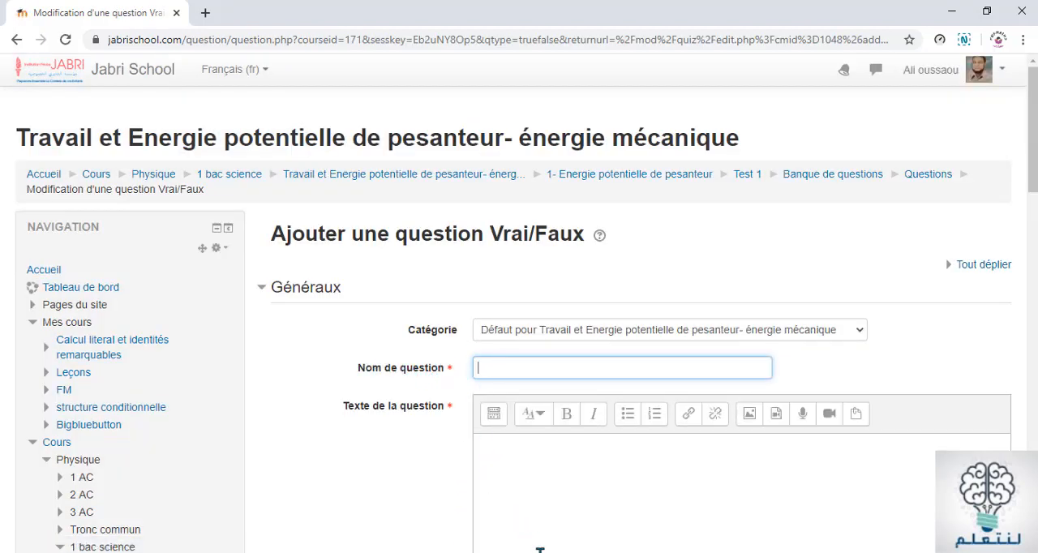
{"action": "key", "text": "alt+Tab"}
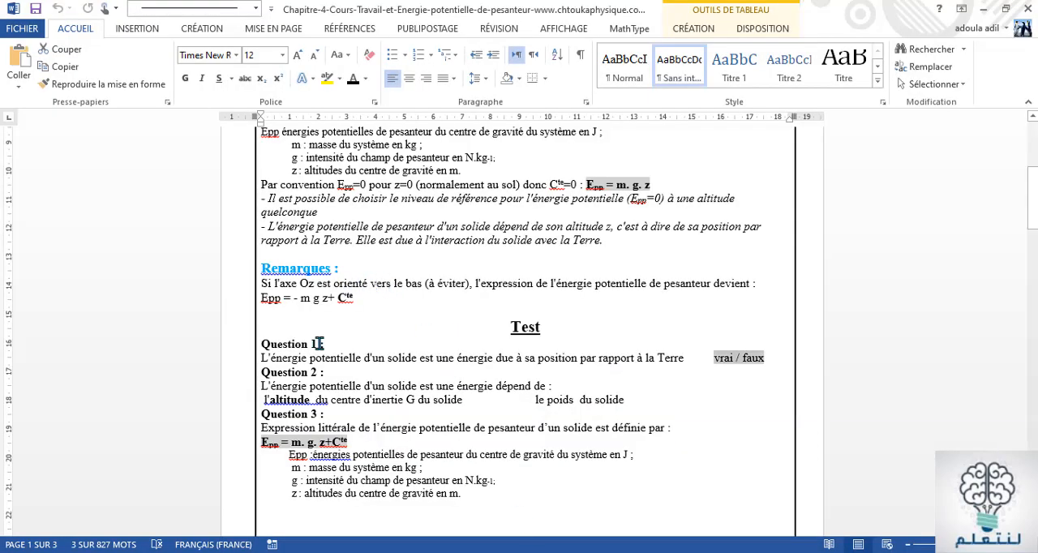
{"action": "left_click", "coordinate": [320, 343]}
{"action": "left_click_drag", "start_coordinate": [261, 344], "coordinate": [317, 345]}
{"action": "key", "text": "ctrl+c"}
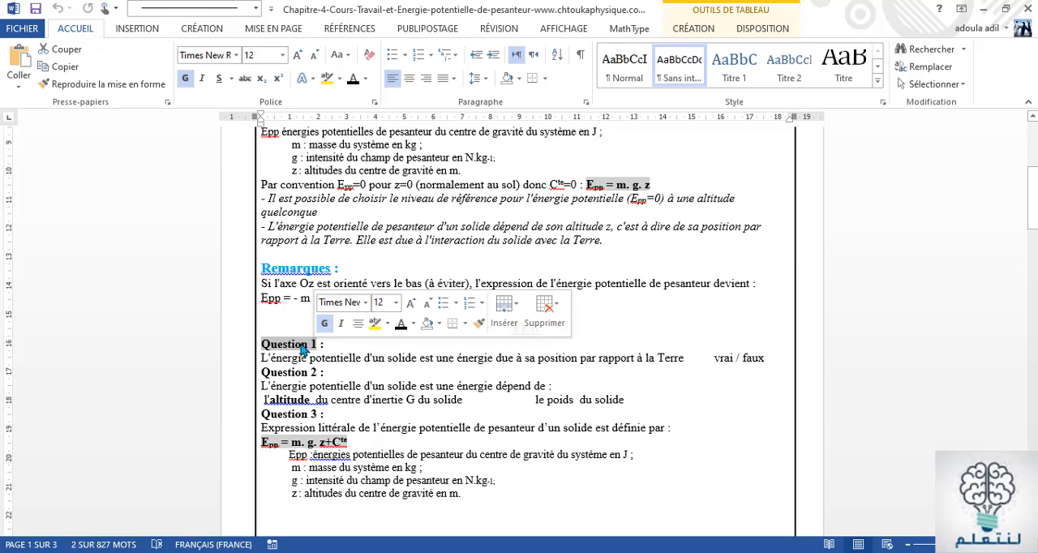
{"action": "right_click", "coordinate": [301, 345]}
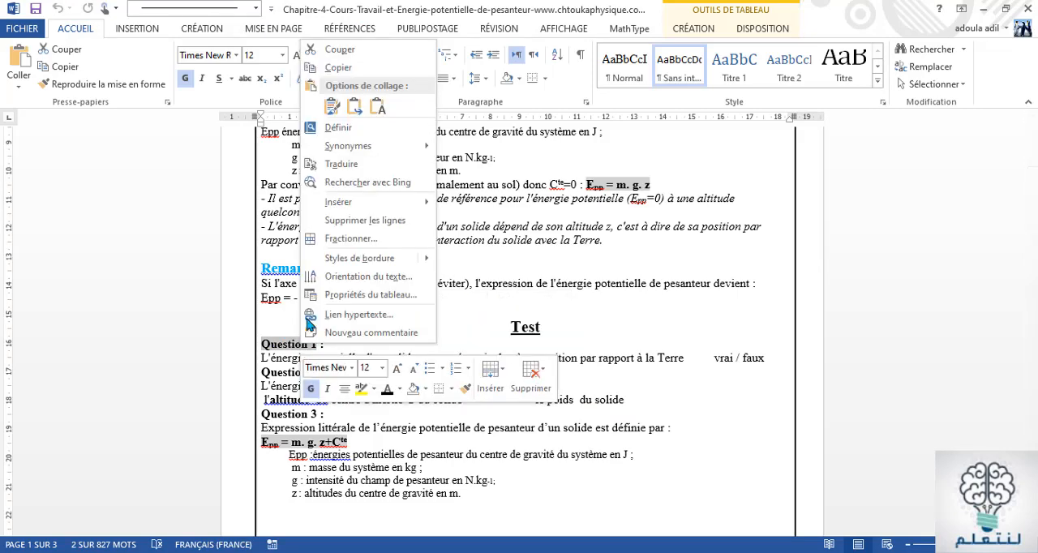
{"action": "left_click", "coordinate": [339, 66]}
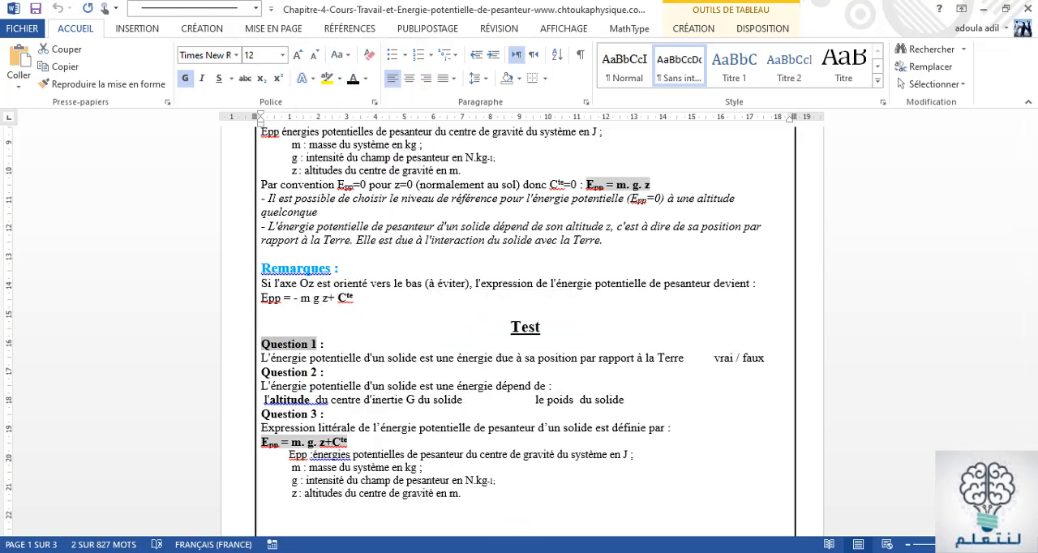
{"action": "key", "text": "alt+Tab"}
{"action": "left_click", "coordinate": [489, 395]}
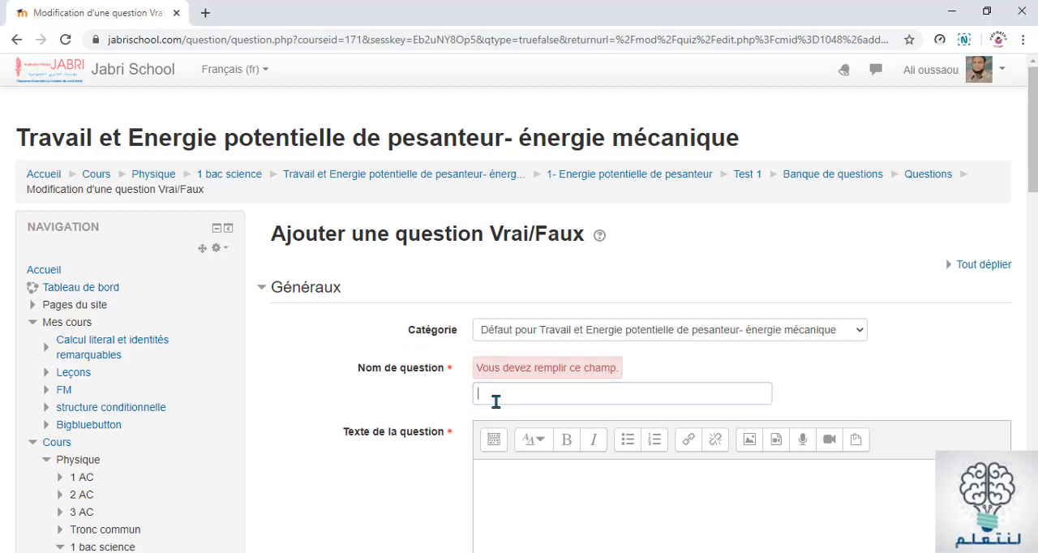
{"action": "right_click", "coordinate": [495, 395]}
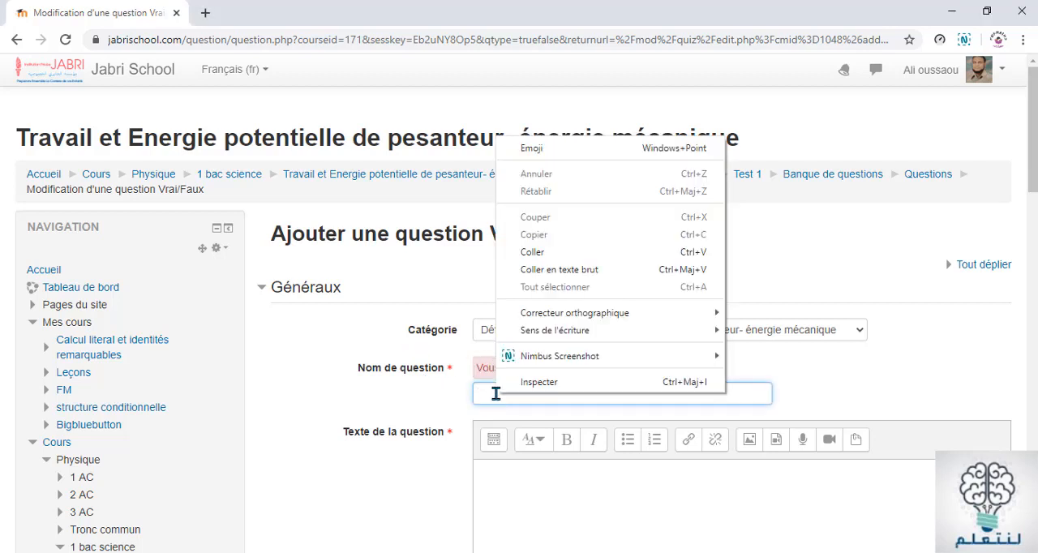
{"action": "left_click", "coordinate": [545, 254]}
Copy the Question 1 statement, without "vrai / faux", from the Word document and paste it as the question text in Moodle
{"action": "scroll", "coordinate": [550, 370], "scroll_direction": "down", "scroll_amount": 2}
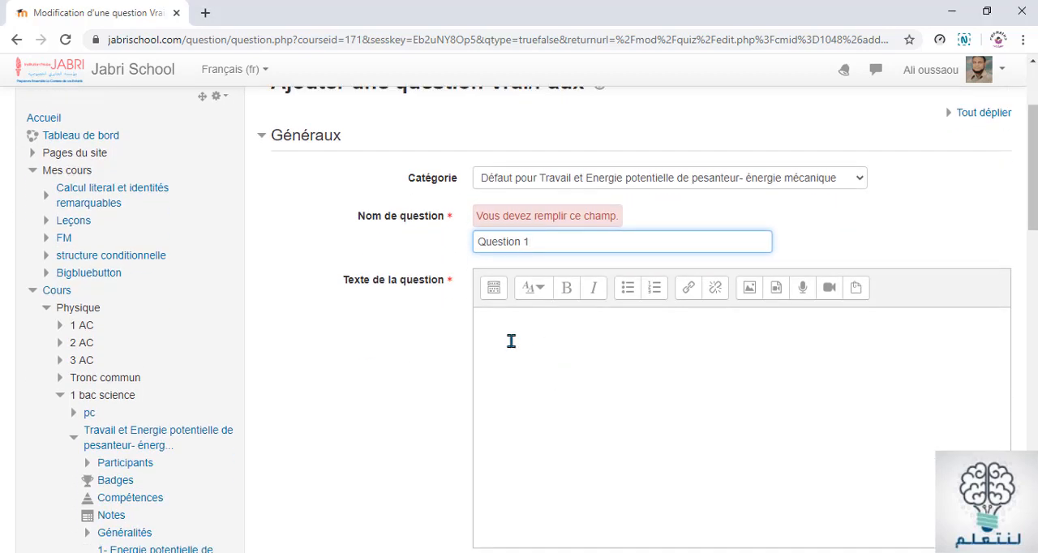
{"action": "left_click", "coordinate": [499, 331]}
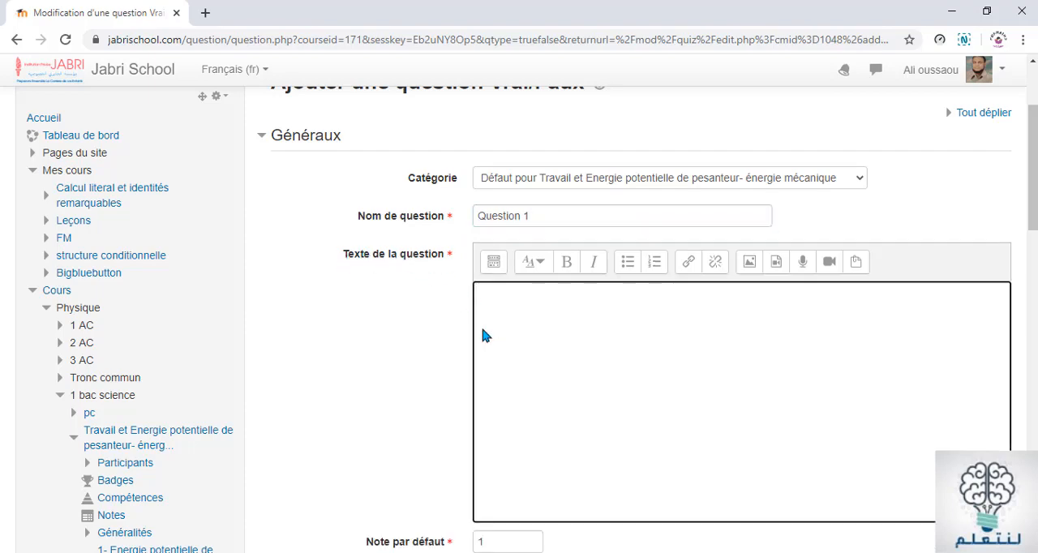
{"action": "key", "text": "alt+Tab"}
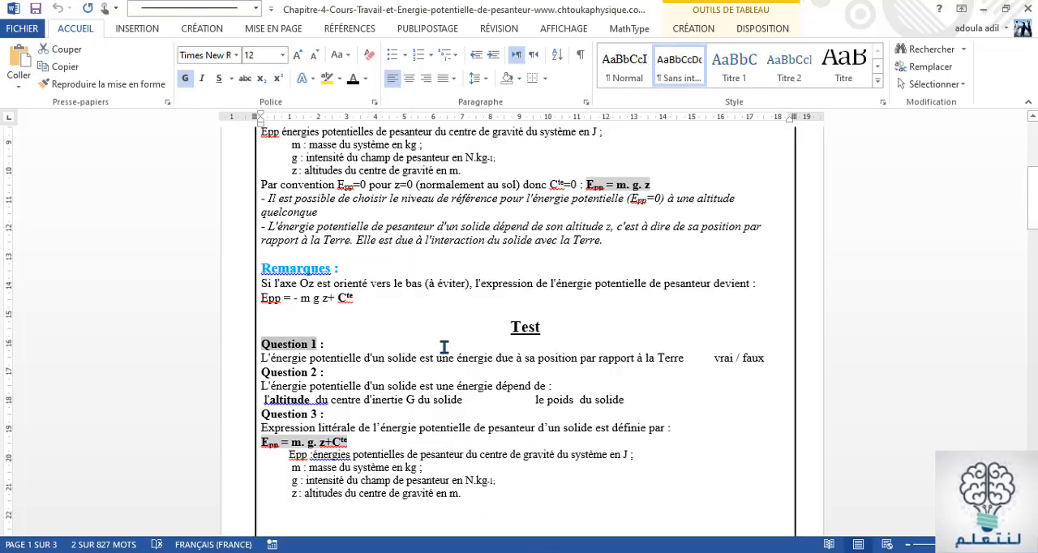
{"action": "left_click", "coordinate": [331, 355]}
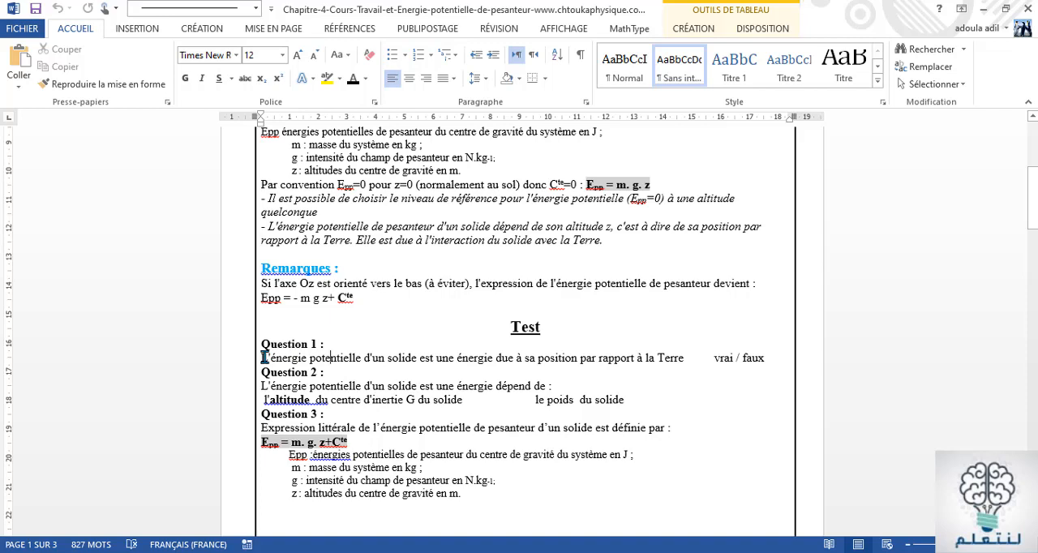
{"action": "left_click_drag", "start_coordinate": [264, 357], "coordinate": [687, 364]}
{"action": "key", "text": "ctrl+c"}
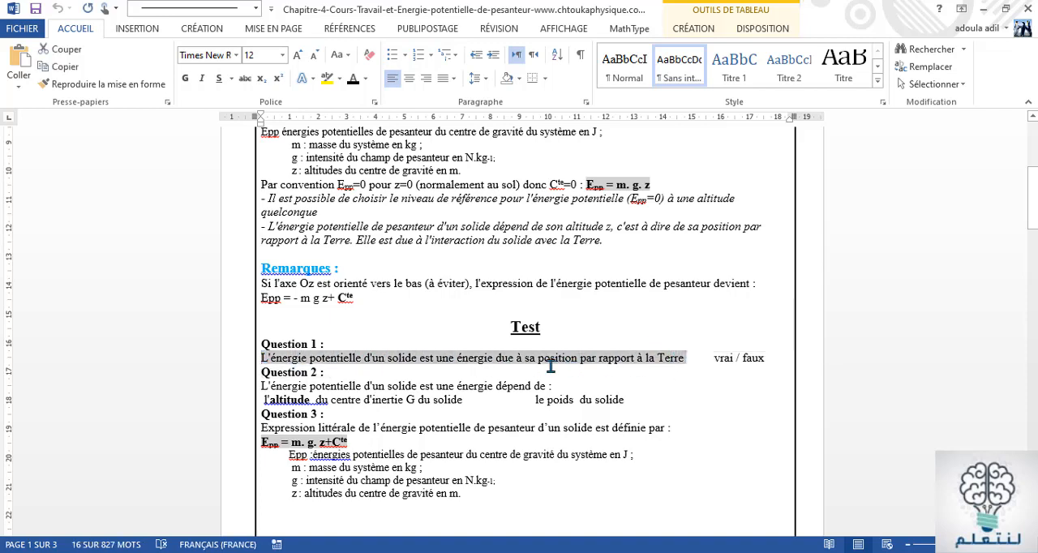
{"action": "right_click", "coordinate": [549, 365]}
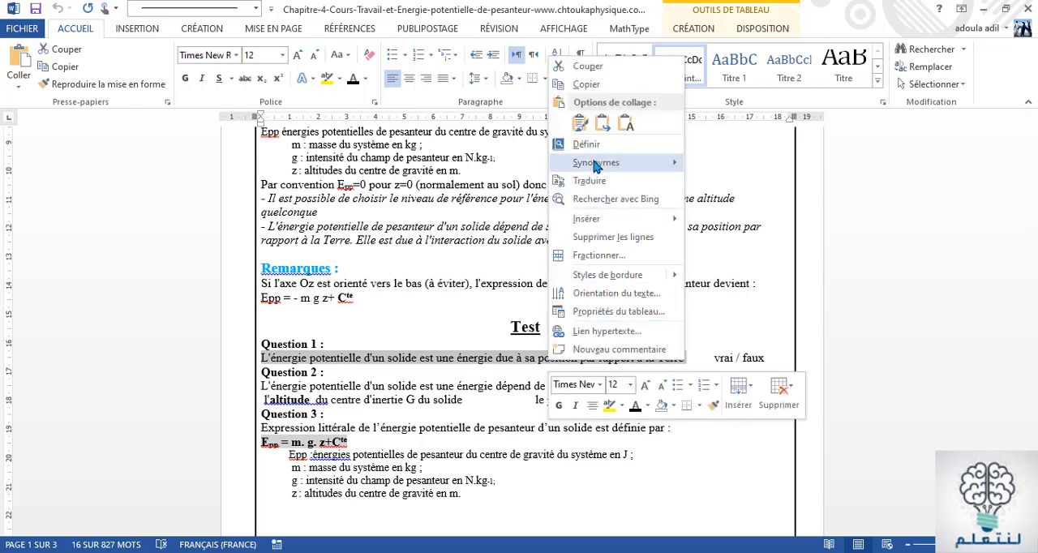
{"action": "left_click", "coordinate": [586, 84]}
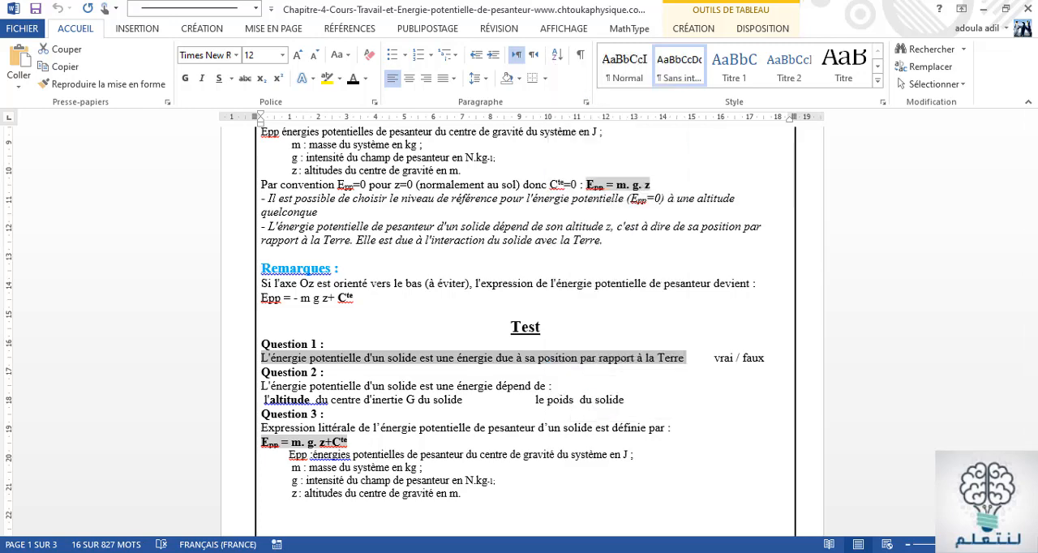
{"action": "left_click", "coordinate": [577, 549]}
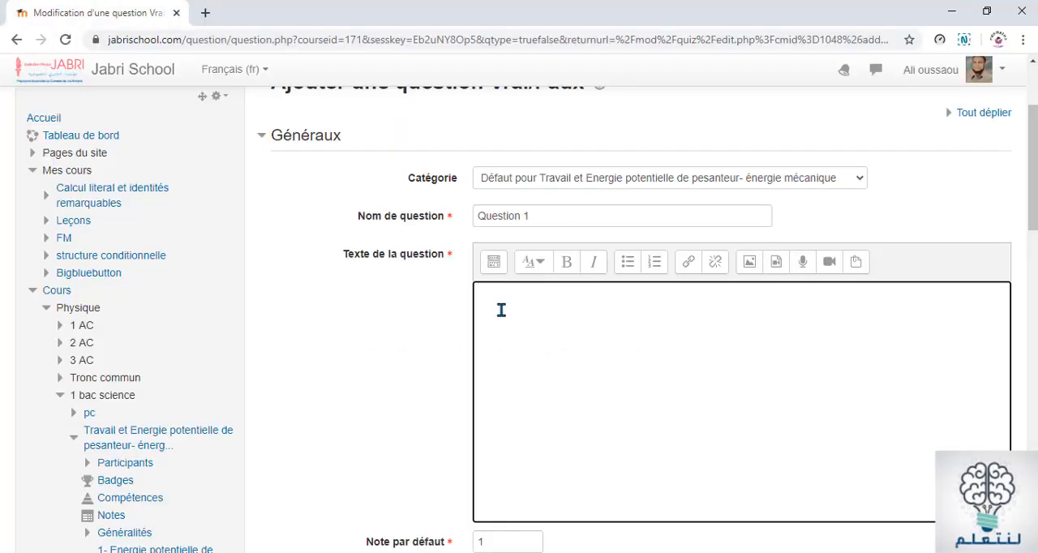
{"action": "right_click", "coordinate": [491, 302]}
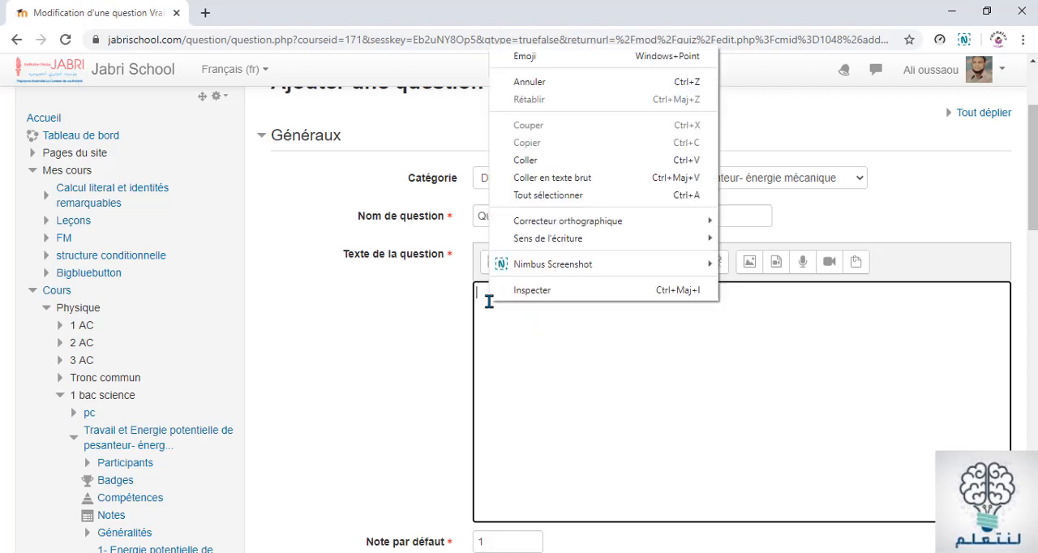
{"action": "left_click", "coordinate": [540, 161]}
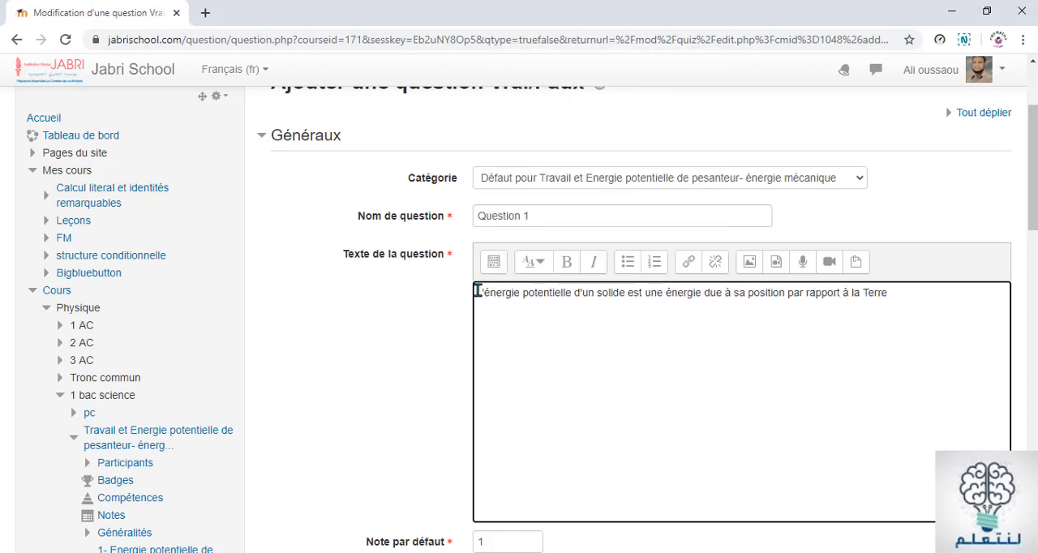
Format the question text as Titre (moyen) without bold and add a period at its end
{"action": "left_click_drag", "start_coordinate": [476, 292], "coordinate": [911, 284]}
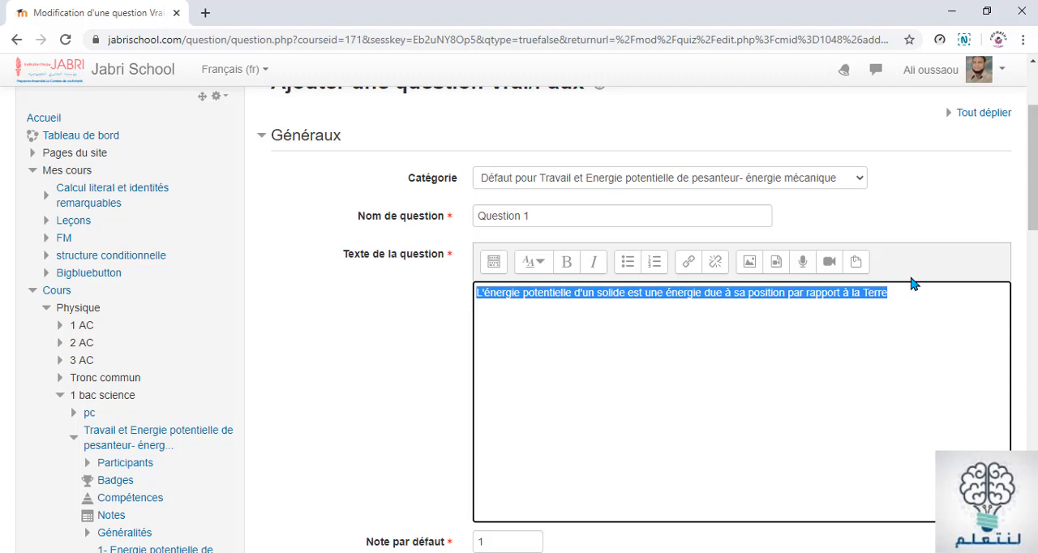
{"action": "left_click", "coordinate": [536, 262]}
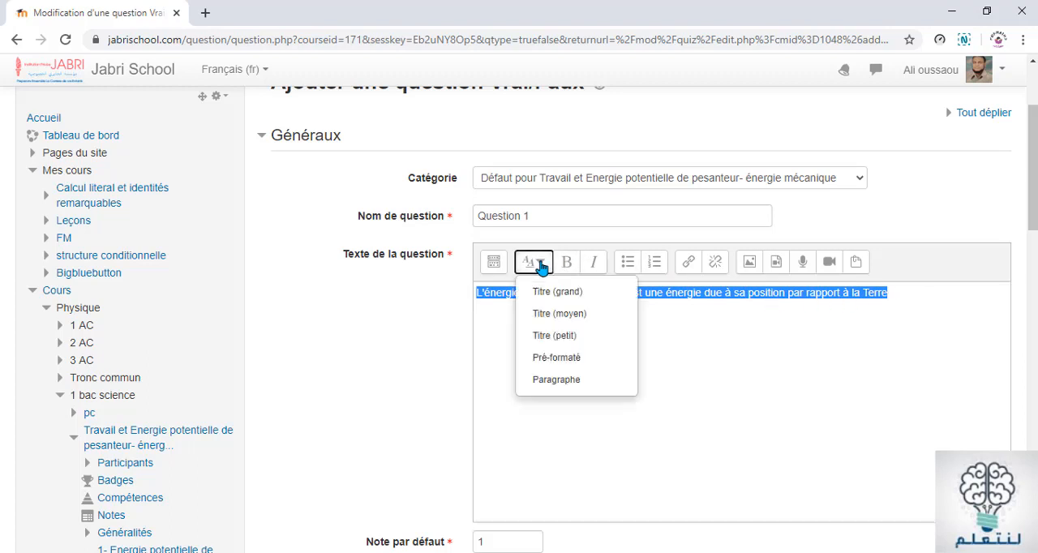
{"action": "left_click", "coordinate": [555, 315]}
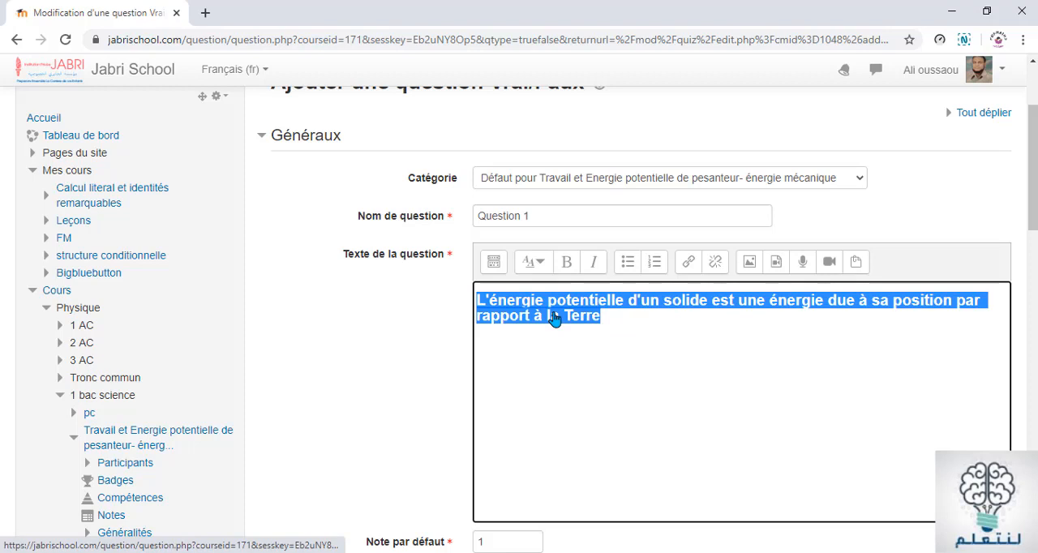
{"action": "left_click", "coordinate": [618, 317]}
{"action": "left_click_drag", "start_coordinate": [590, 318], "coordinate": [473, 304]}
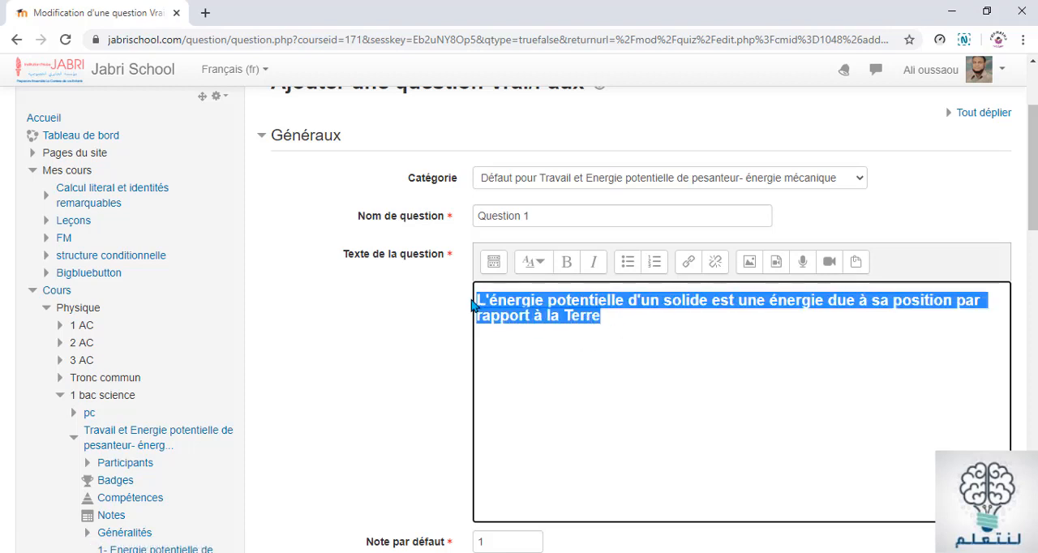
{"action": "left_click", "coordinate": [567, 266]}
{"action": "left_click", "coordinate": [590, 322]}
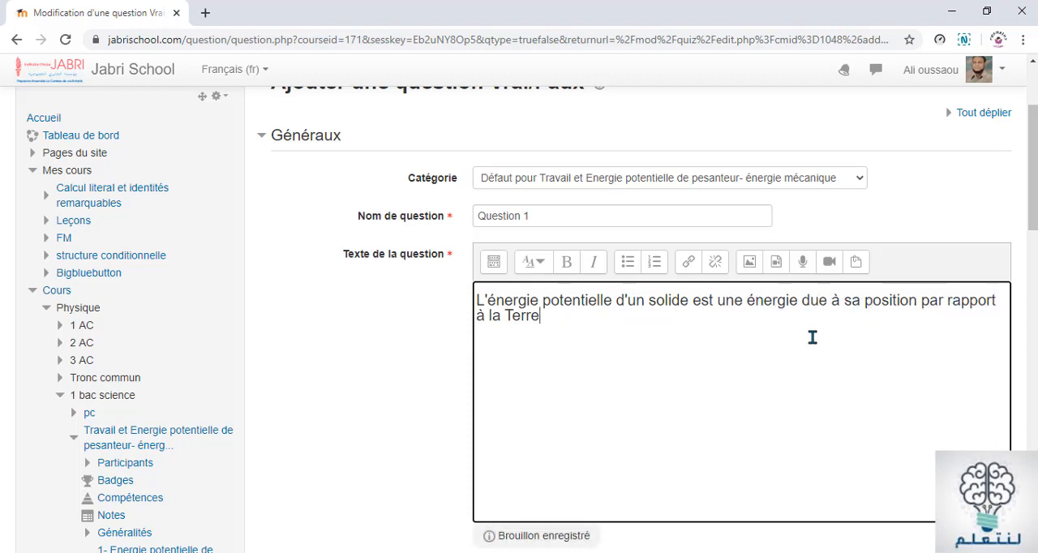
{"action": "scroll", "coordinate": [562, 329], "scroll_direction": "down", "scroll_amount": 1}
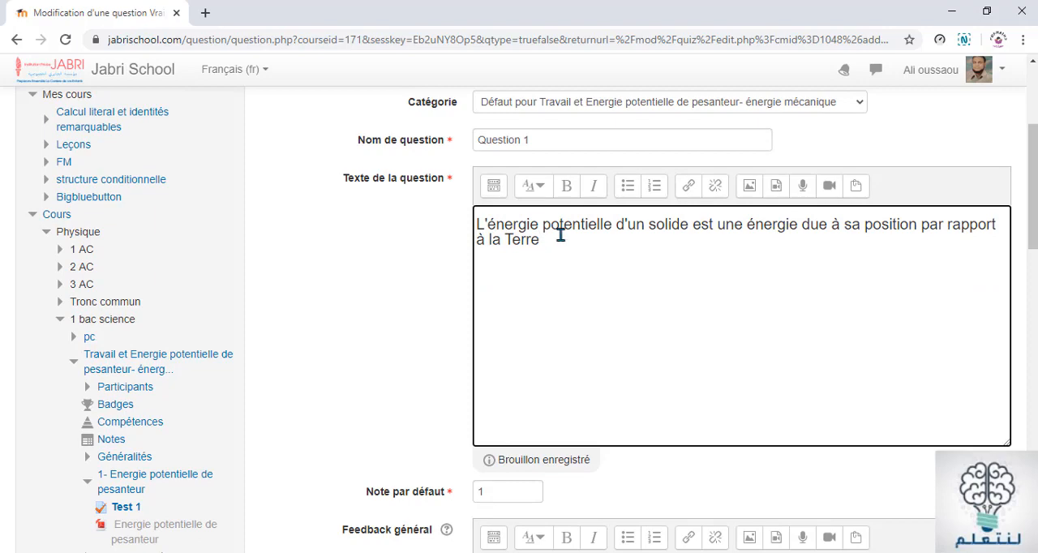
{"action": "type", "text": "."}
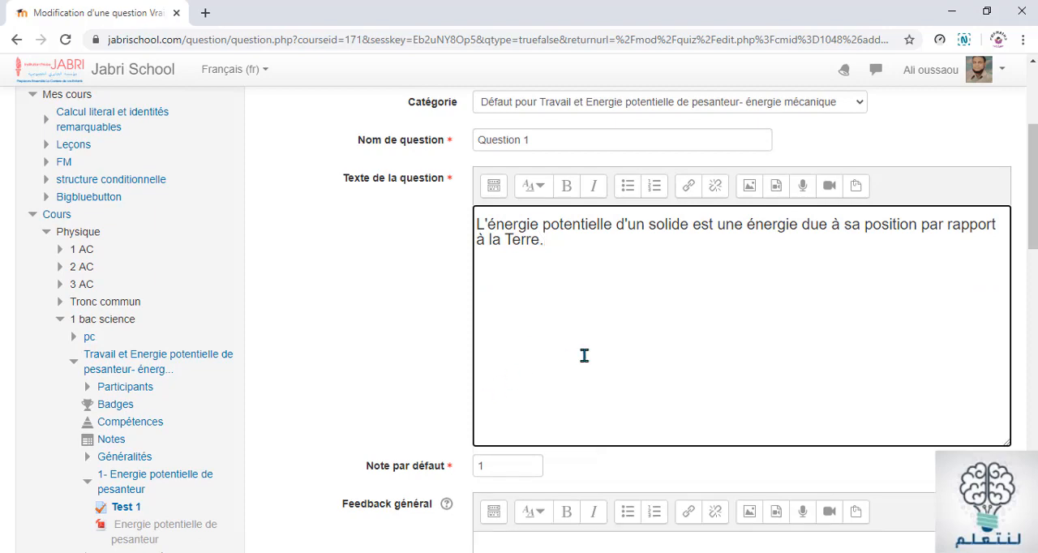
Review the question's default mark and general feedback fields, and check the statement against the Word document's section on potential energy
{"action": "scroll", "coordinate": [584, 355], "scroll_direction": "down", "scroll_amount": 4}
{"action": "scroll", "coordinate": [539, 157], "scroll_direction": "up", "scroll_amount": 1}
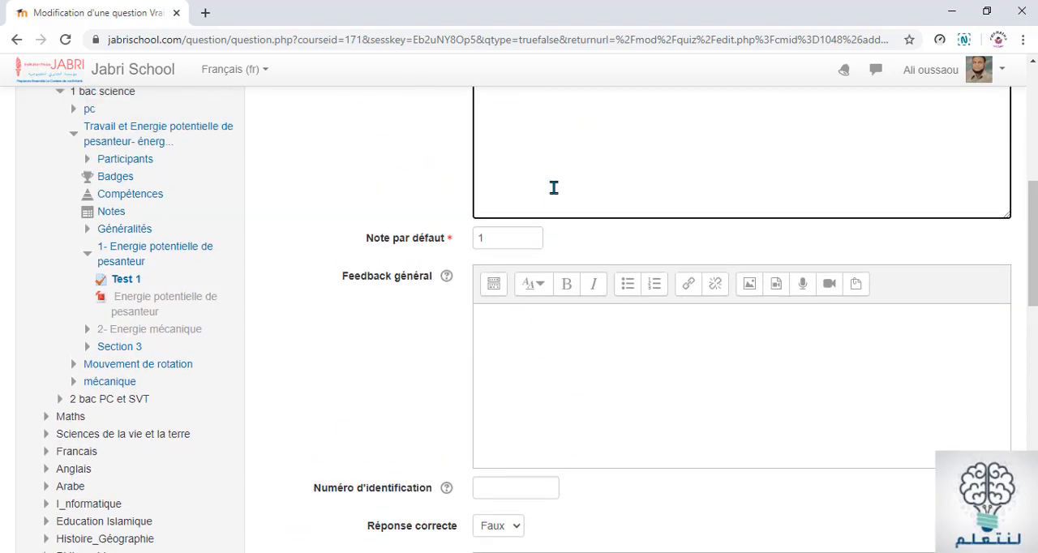
{"action": "scroll", "coordinate": [563, 214], "scroll_direction": "up", "scroll_amount": 2}
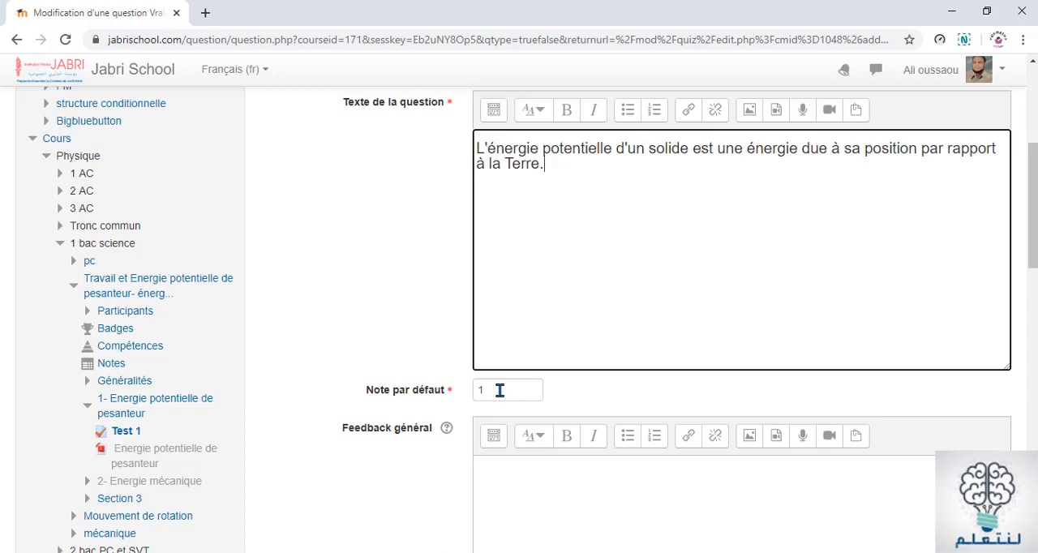
{"action": "scroll", "coordinate": [500, 391], "scroll_direction": "down", "scroll_amount": 1}
{"action": "scroll", "coordinate": [492, 314], "scroll_direction": "down", "scroll_amount": 2}
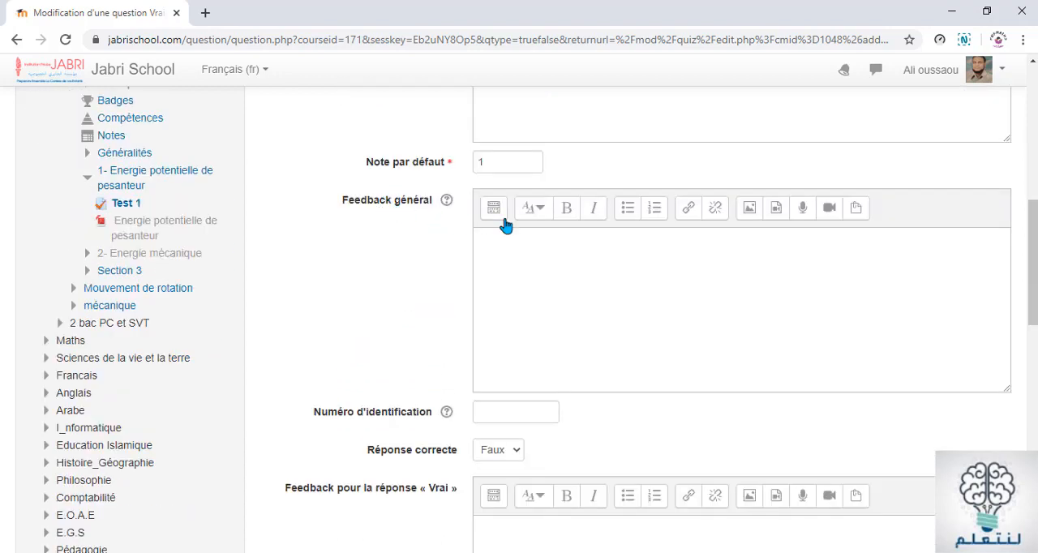
{"action": "left_click", "coordinate": [486, 248]}
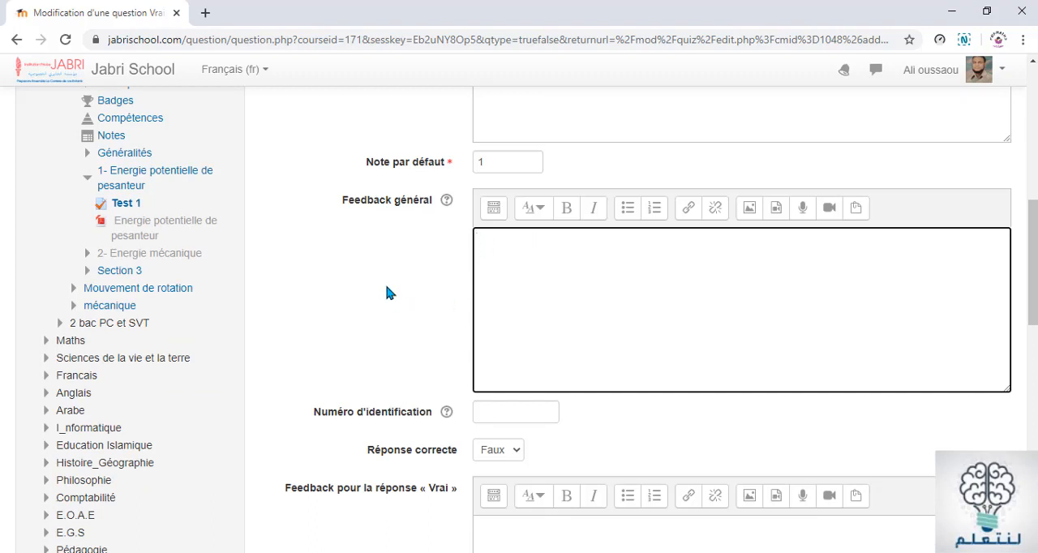
{"action": "scroll", "coordinate": [599, 315], "scroll_direction": "up", "scroll_amount": 3}
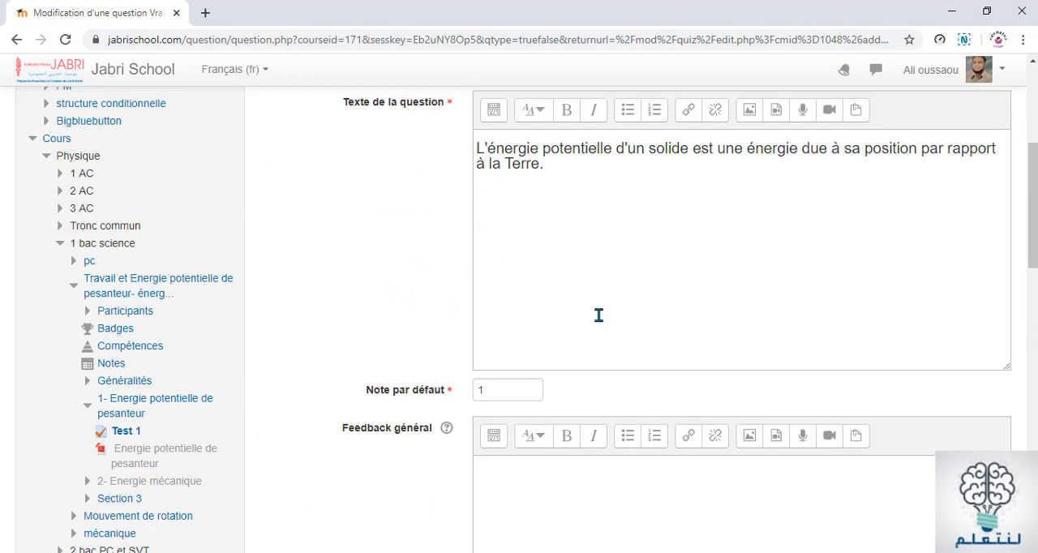
{"action": "scroll", "coordinate": [479, 156], "scroll_direction": "up", "scroll_amount": 2}
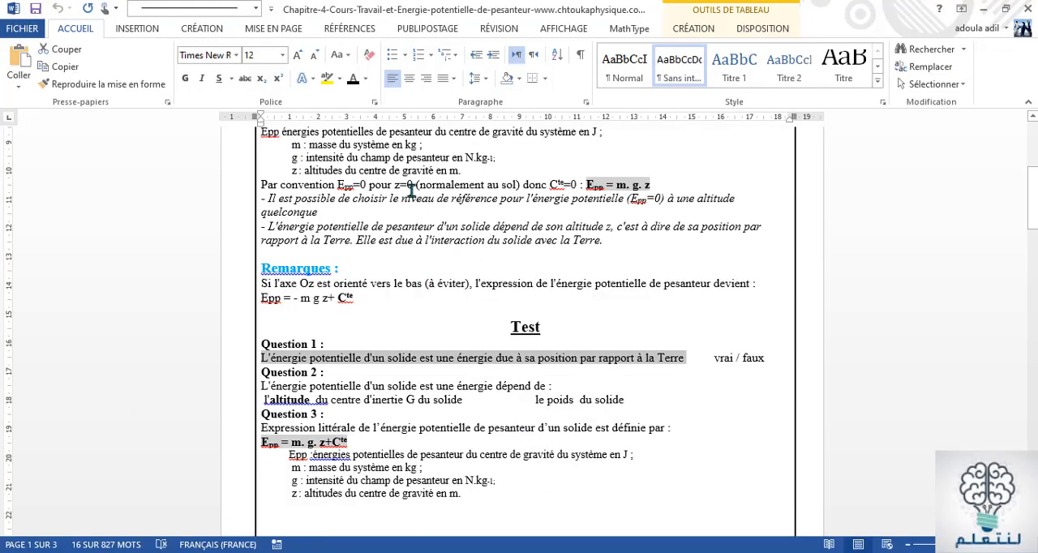
{"action": "scroll", "coordinate": [411, 188], "scroll_direction": "up", "scroll_amount": 6}
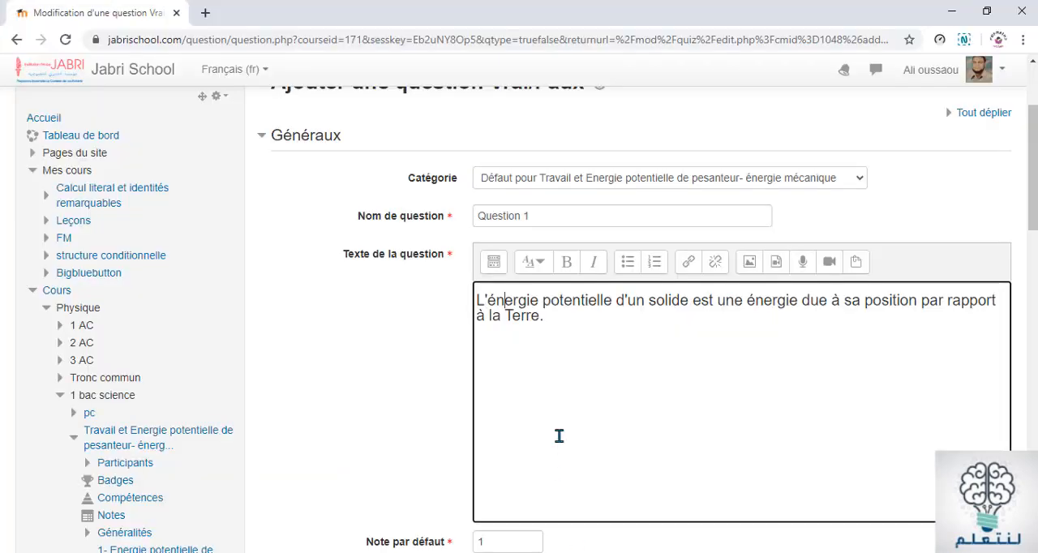
Set the correct answer of Question 1 to Vrai in the Moodle question form
{"action": "scroll", "coordinate": [559, 438], "scroll_direction": "down", "scroll_amount": 4}
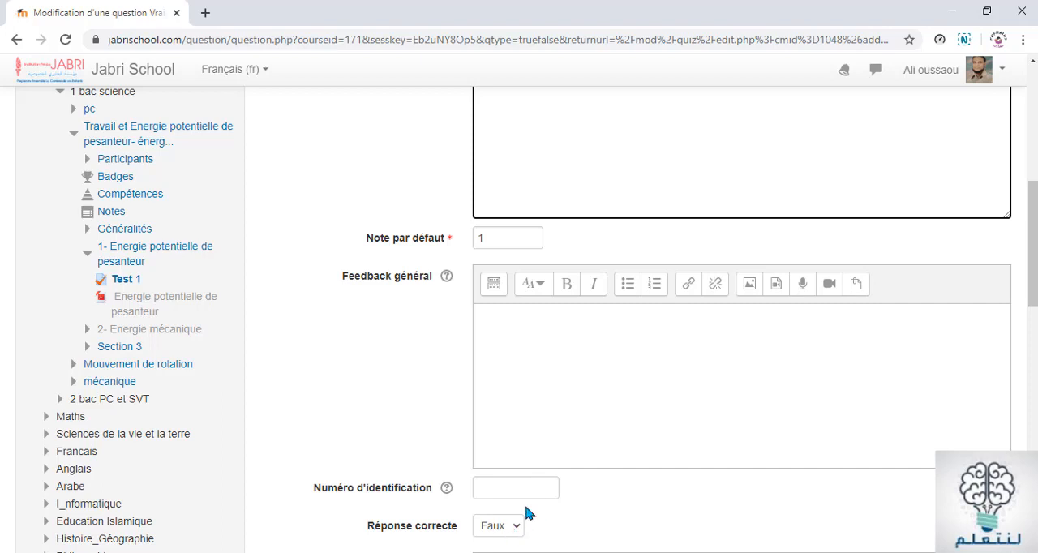
{"action": "scroll", "coordinate": [525, 508], "scroll_direction": "down", "scroll_amount": 2}
{"action": "left_click", "coordinate": [519, 379]}
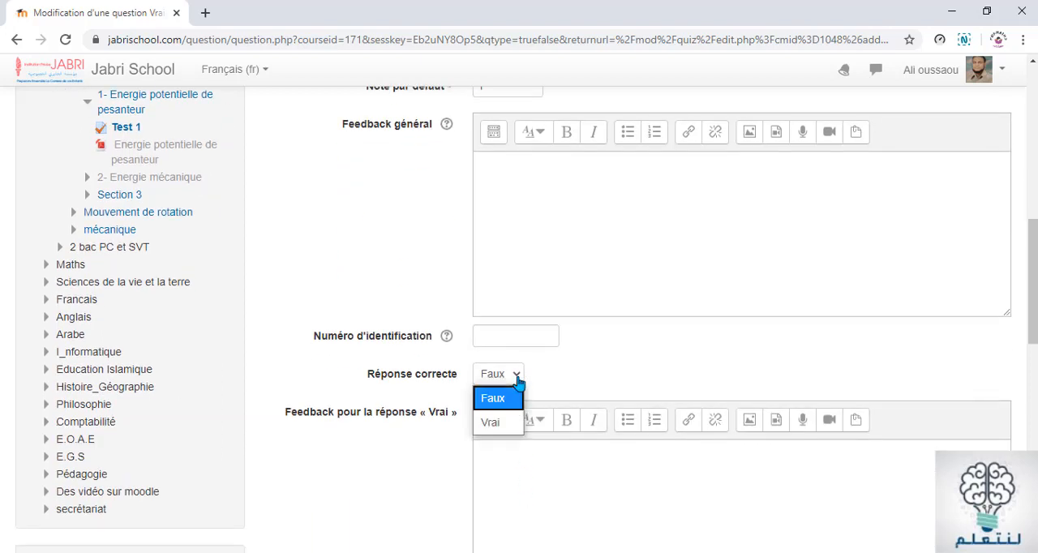
{"action": "left_click", "coordinate": [499, 430]}
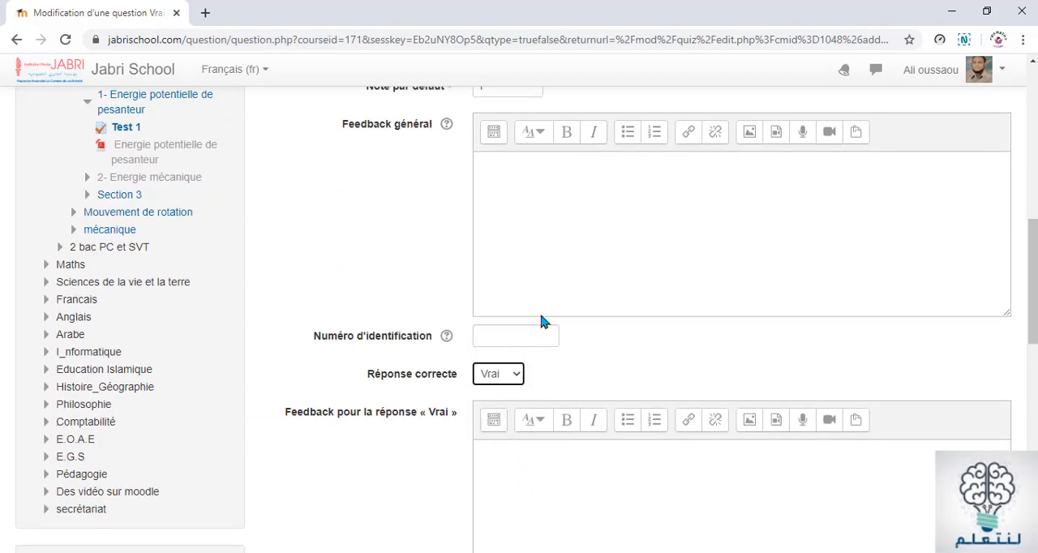
Look over the Question 1 form, save the changes, and return to the Test 1 question list
{"action": "scroll", "coordinate": [563, 287], "scroll_direction": "up", "scroll_amount": 5}
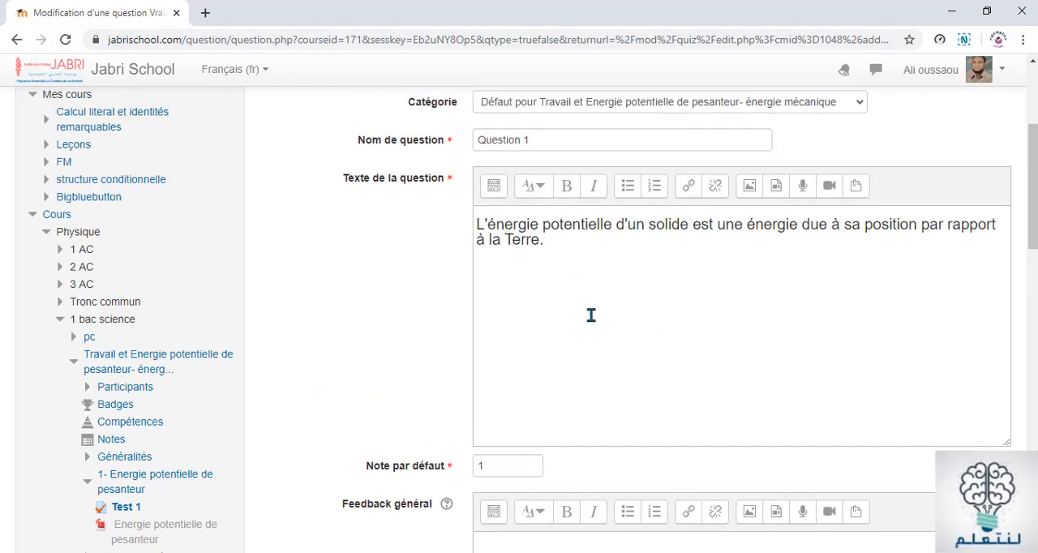
{"action": "scroll", "coordinate": [591, 317], "scroll_direction": "down", "scroll_amount": 2}
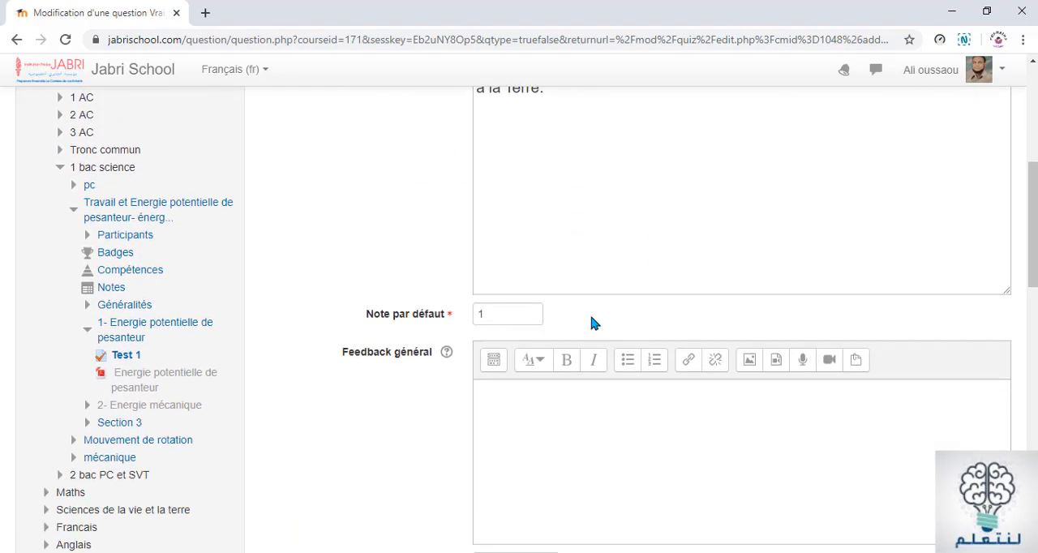
{"action": "scroll", "coordinate": [593, 322], "scroll_direction": "up", "scroll_amount": 2}
{"action": "scroll", "coordinate": [557, 327], "scroll_direction": "down", "scroll_amount": 3}
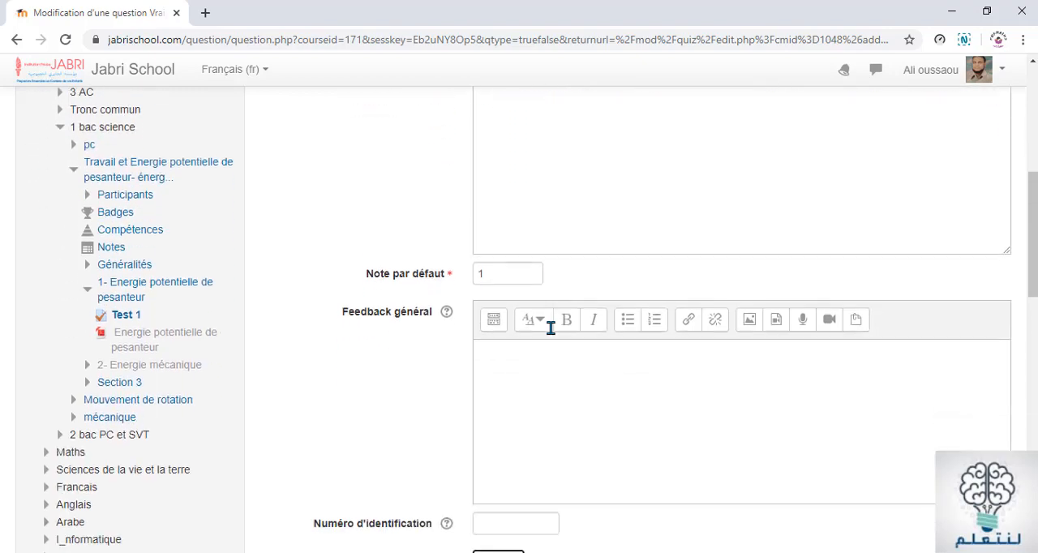
{"action": "scroll", "coordinate": [551, 328], "scroll_direction": "down", "scroll_amount": 9}
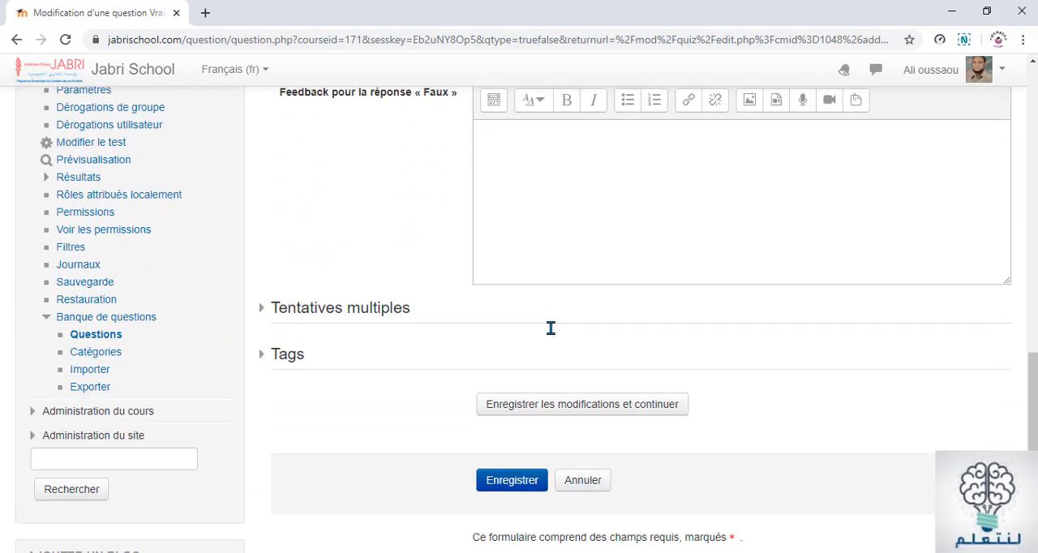
{"action": "left_click", "coordinate": [548, 415]}
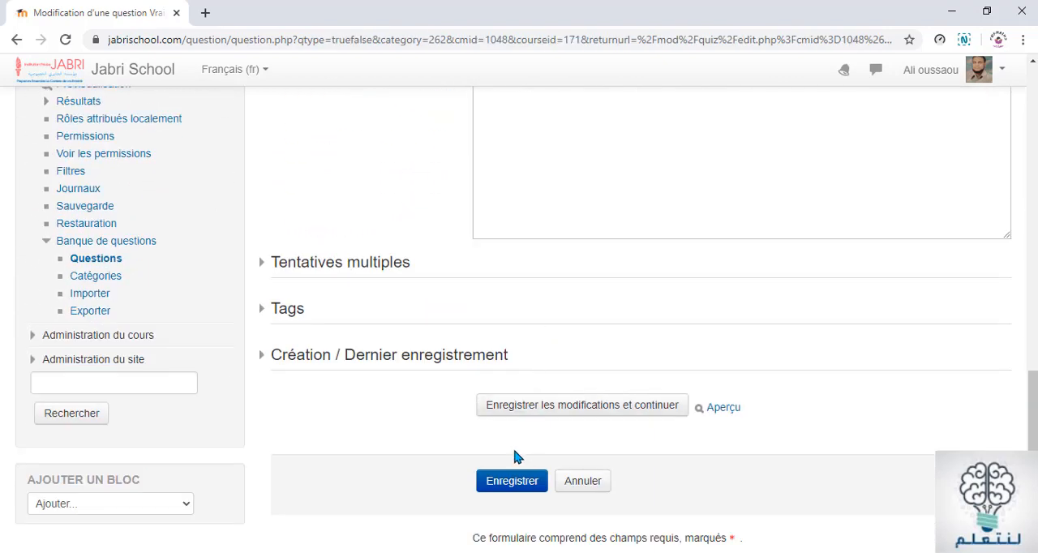
{"action": "left_click", "coordinate": [508, 482]}
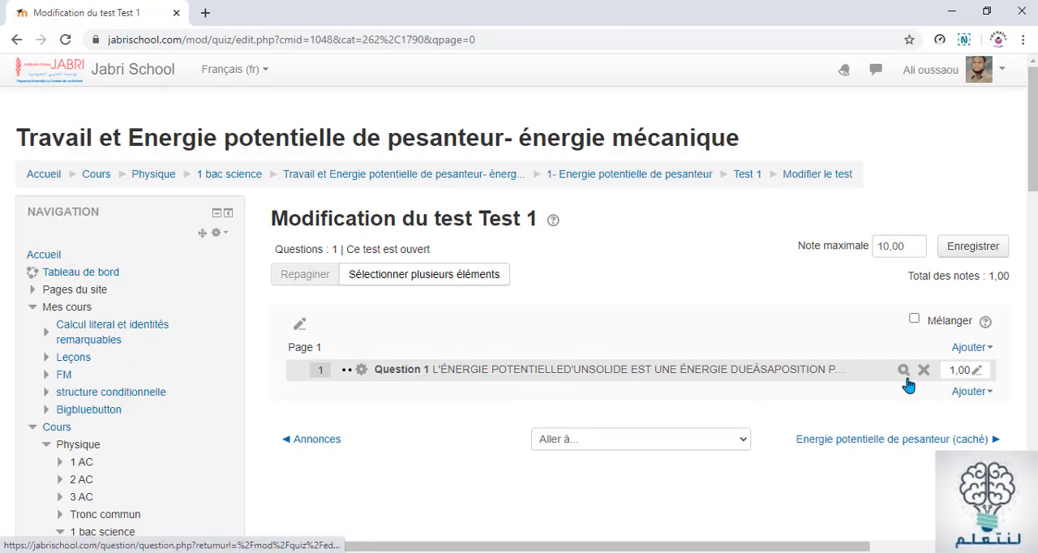
Add another new question to Test 1, check Question 2's answer options in the Word document, and choose the Choix multiple type in Chrome
{"action": "left_click", "coordinate": [965, 397]}
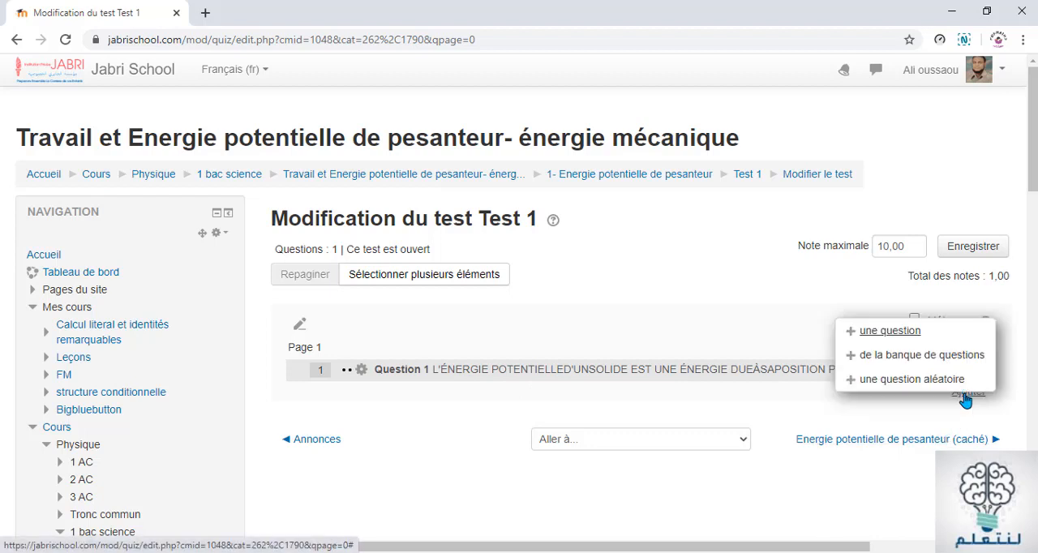
{"action": "left_click", "coordinate": [882, 332]}
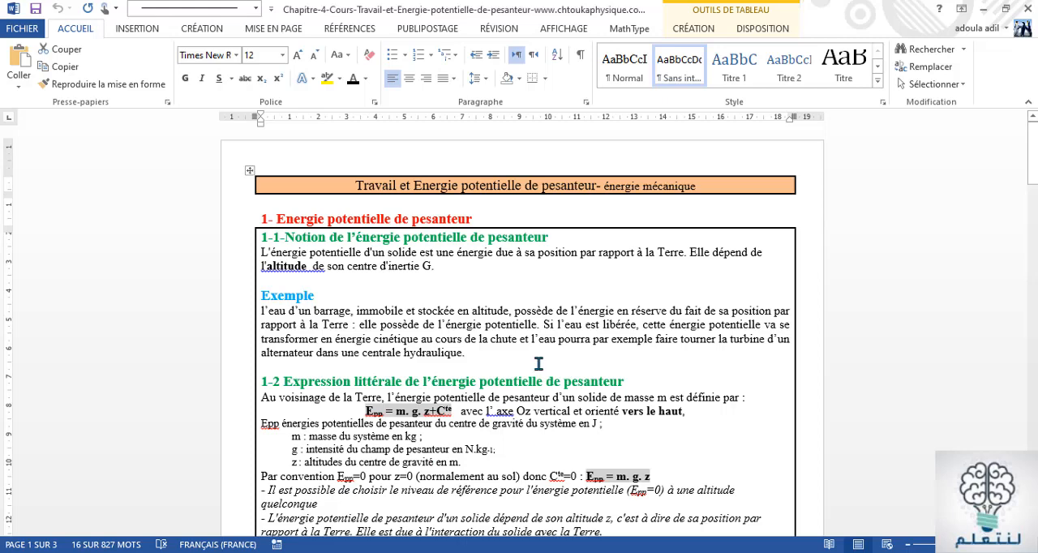
{"action": "scroll", "coordinate": [538, 364], "scroll_direction": "down", "scroll_amount": 5}
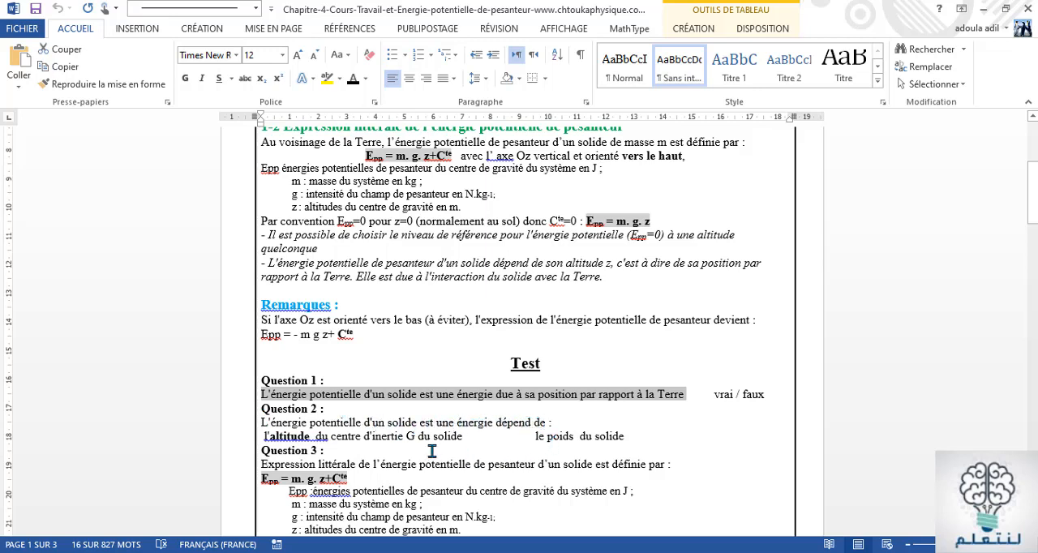
{"action": "left_click", "coordinate": [546, 436]}
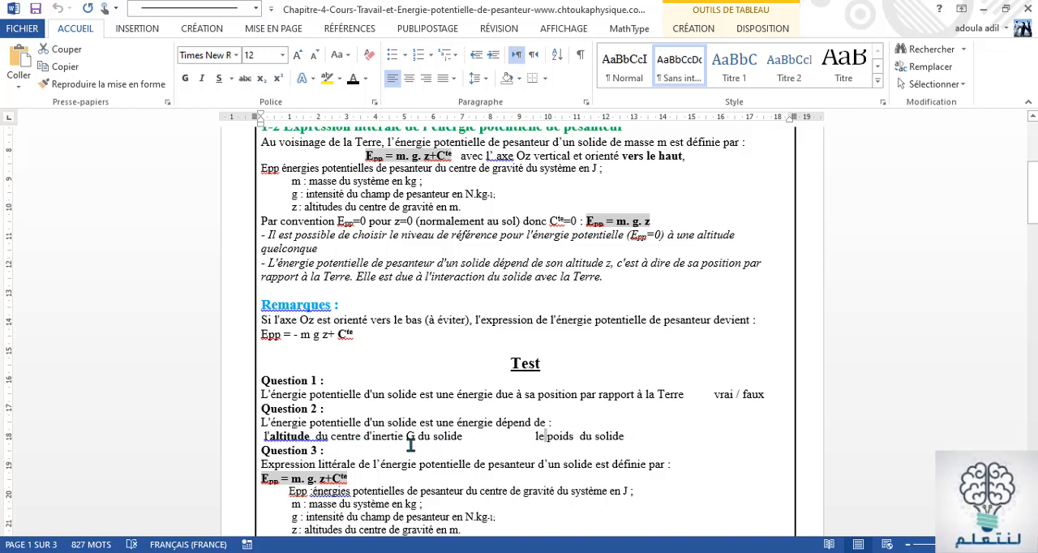
{"action": "left_click", "coordinate": [663, 443]}
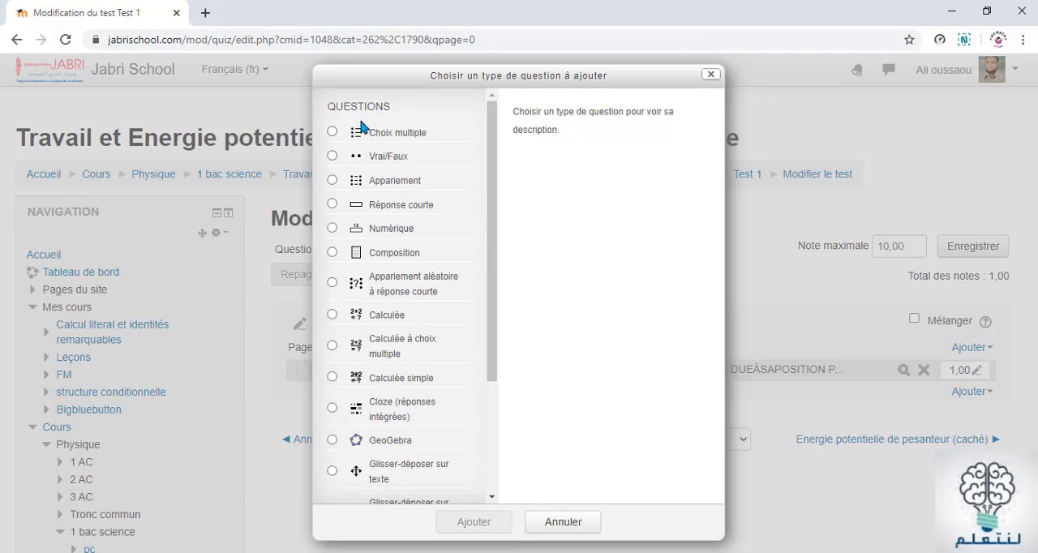
{"action": "left_click", "coordinate": [353, 142]}
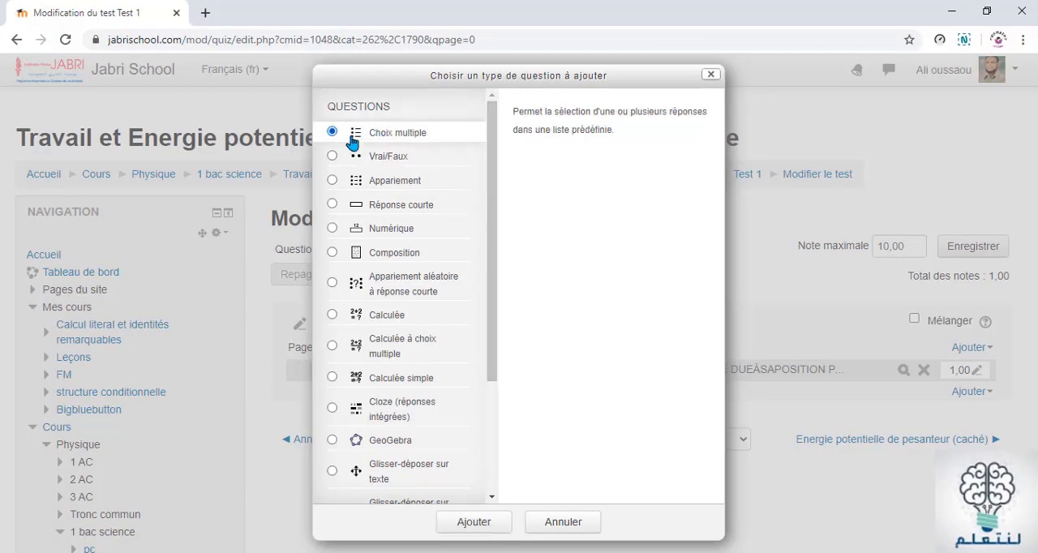
{"action": "left_click", "coordinate": [473, 523]}
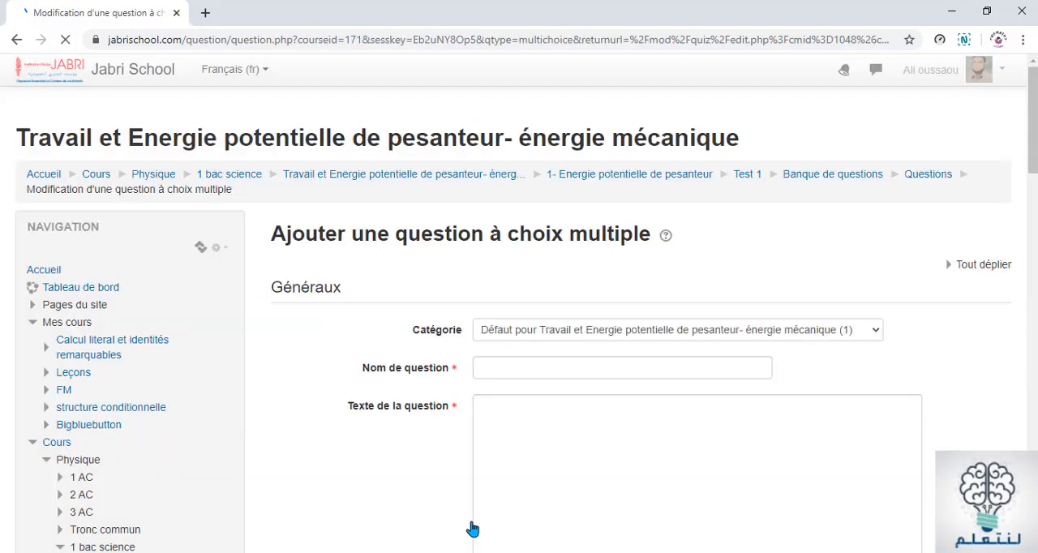
Copy the heading "Question 2" from the Word document and paste it as the question name in Moodle
{"action": "left_click", "coordinate": [498, 366]}
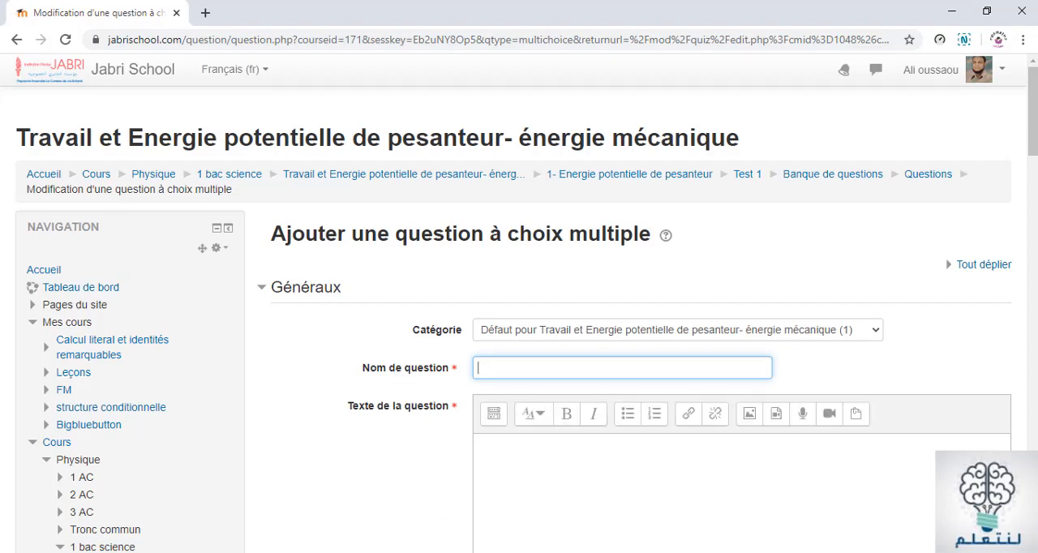
{"action": "key", "text": "alt+Tab"}
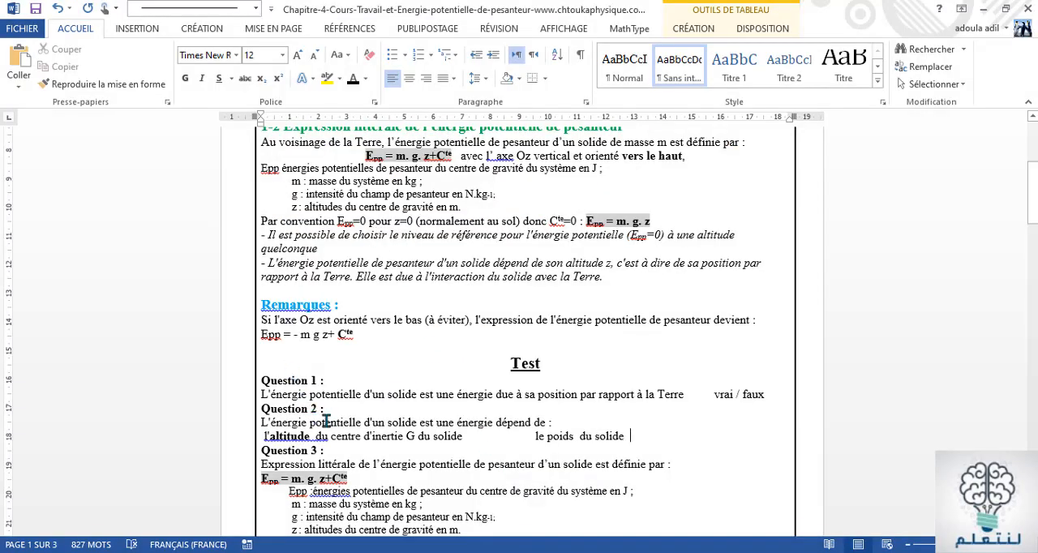
{"action": "left_click_drag", "start_coordinate": [316, 409], "coordinate": [269, 410]}
{"action": "key", "text": "ctrl+c"}
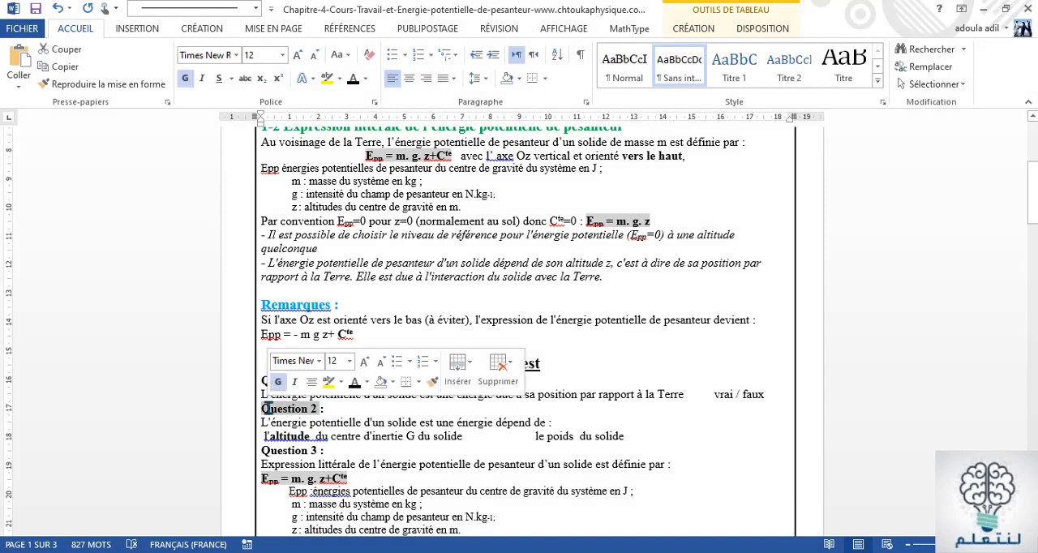
{"action": "right_click", "coordinate": [270, 412]}
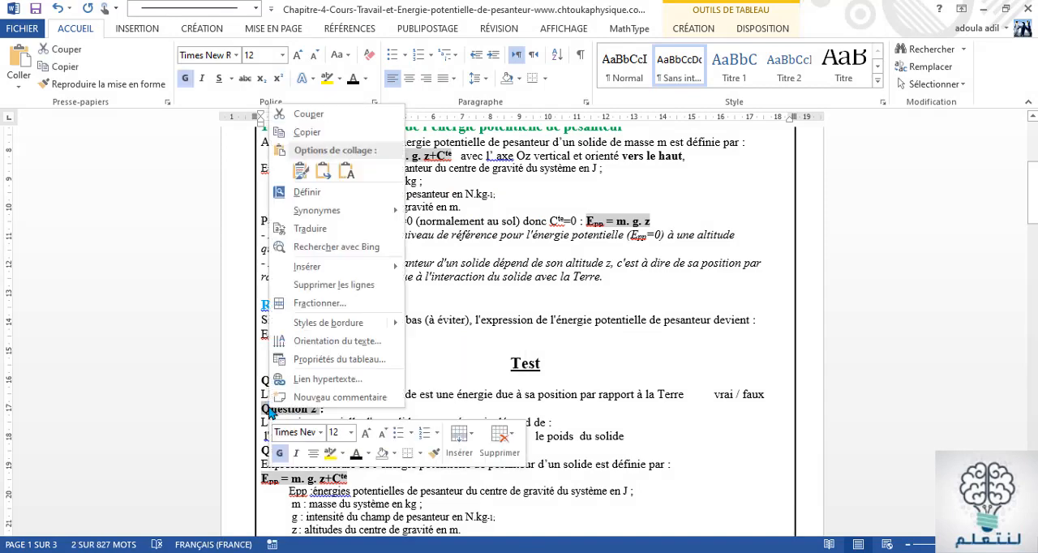
{"action": "left_click", "coordinate": [311, 132]}
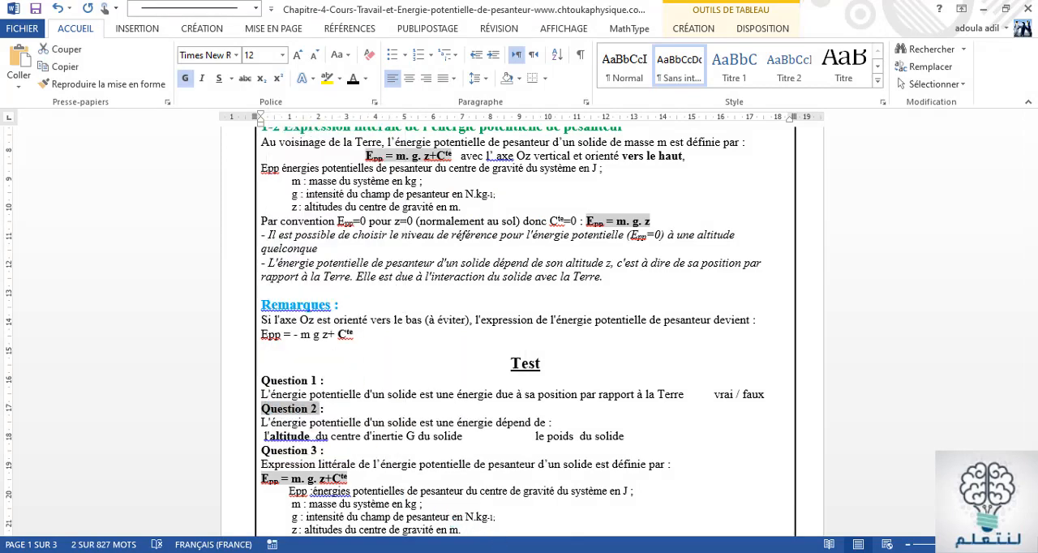
{"action": "key", "text": "alt+Tab"}
{"action": "right_click", "coordinate": [500, 394]}
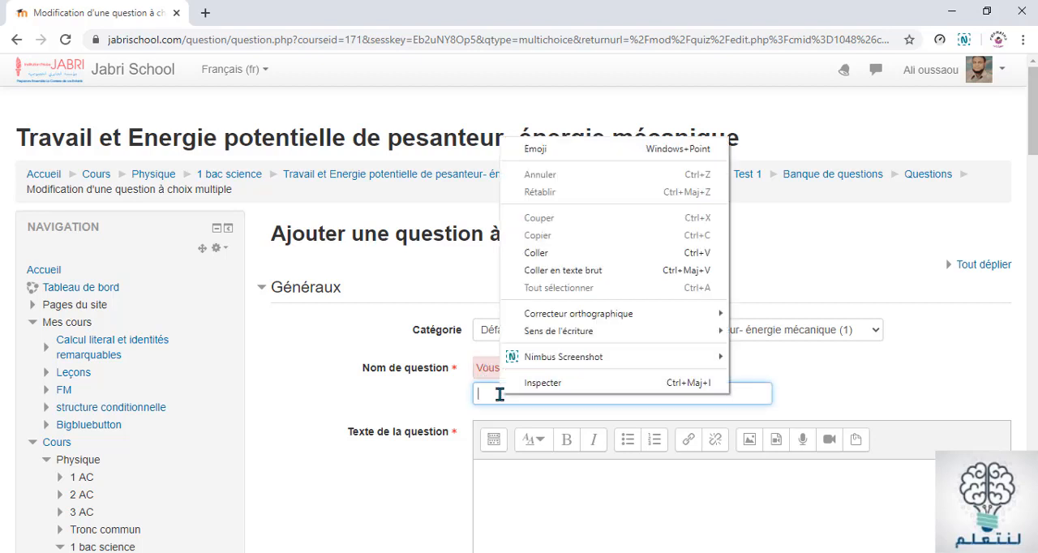
{"action": "left_click", "coordinate": [537, 254]}
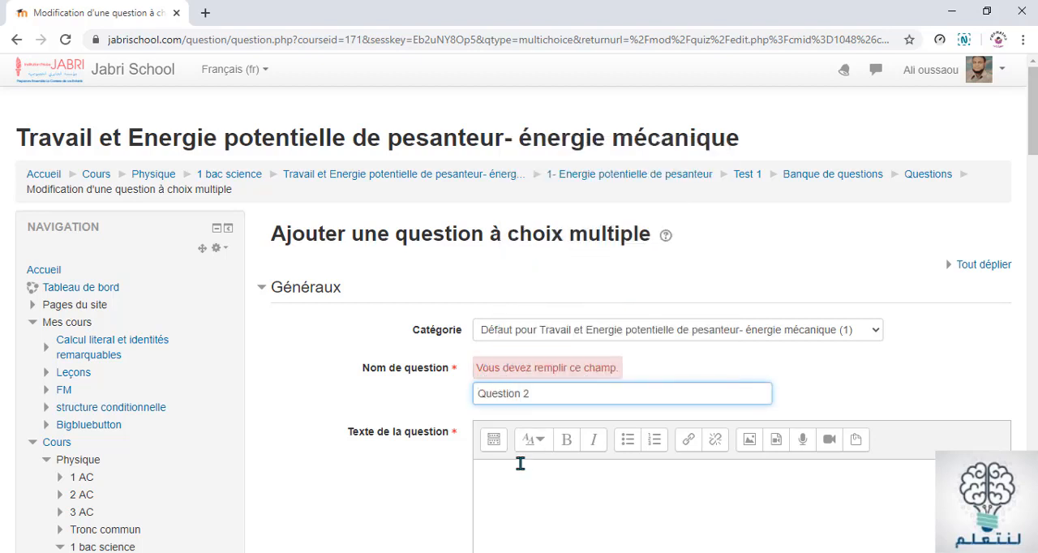
Copy "L'énergie potentielle d'un solide est une énergie dépend de :" from the Word document and paste it as Question 2's text in Moodle
{"action": "scroll", "coordinate": [519, 461], "scroll_direction": "down", "scroll_amount": 3}
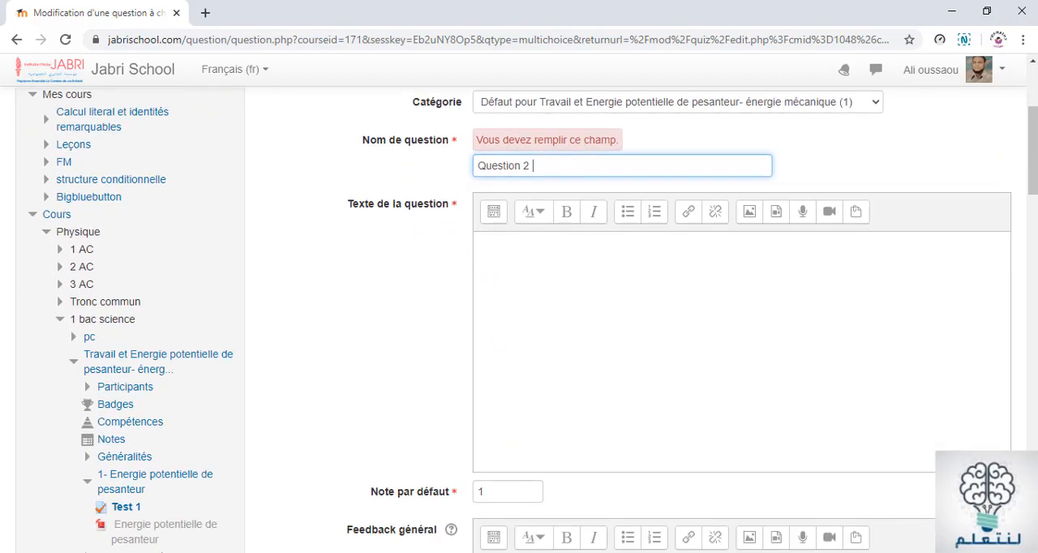
{"action": "left_click", "coordinate": [545, 552]}
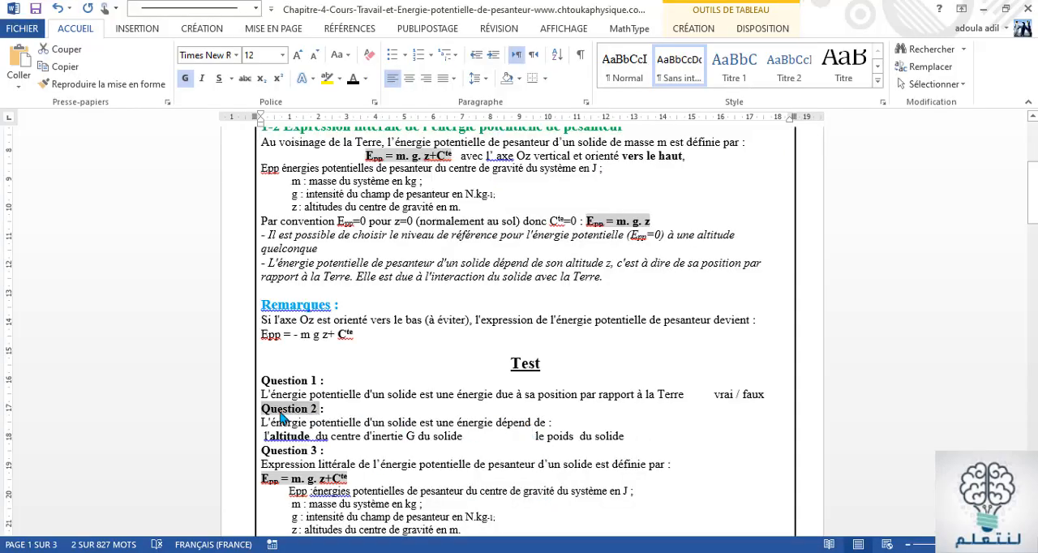
{"action": "left_click_drag", "start_coordinate": [262, 422], "coordinate": [447, 425]}
{"action": "left_click_drag", "start_coordinate": [549, 440], "coordinate": [557, 423]}
{"action": "key", "text": "ctrl+c"}
{"action": "right_click", "coordinate": [502, 428]}
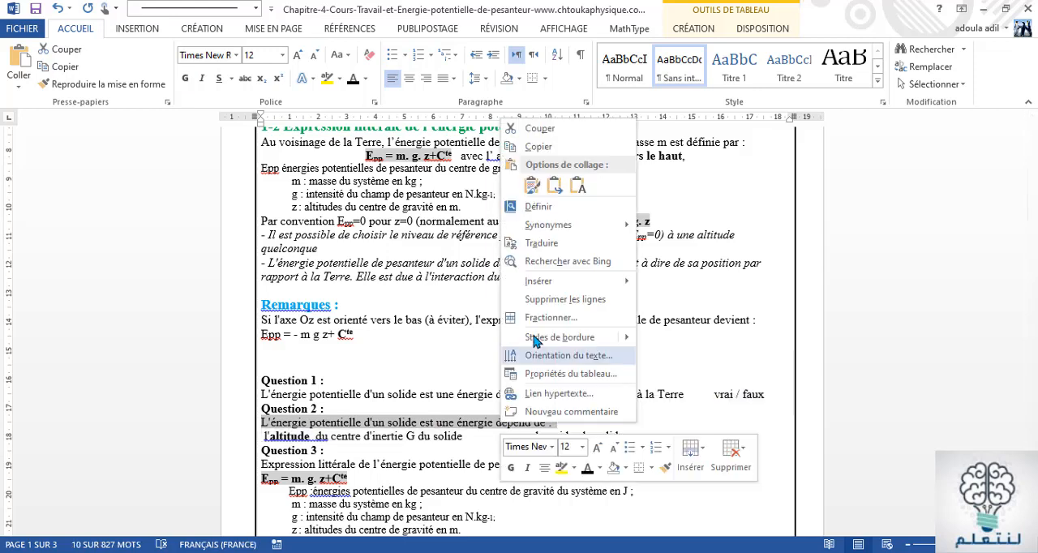
{"action": "left_click", "coordinate": [522, 147]}
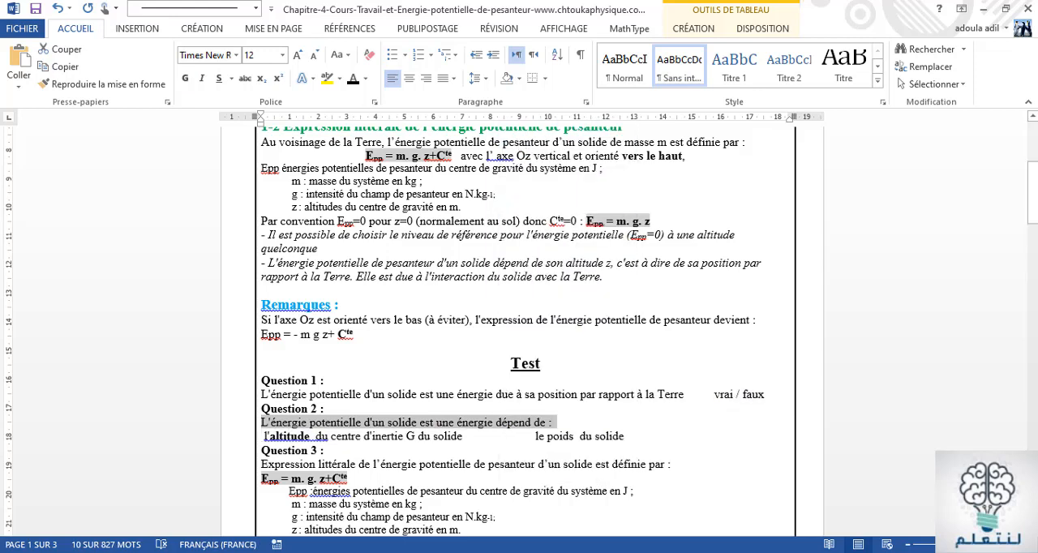
{"action": "key", "text": "alt+Tab"}
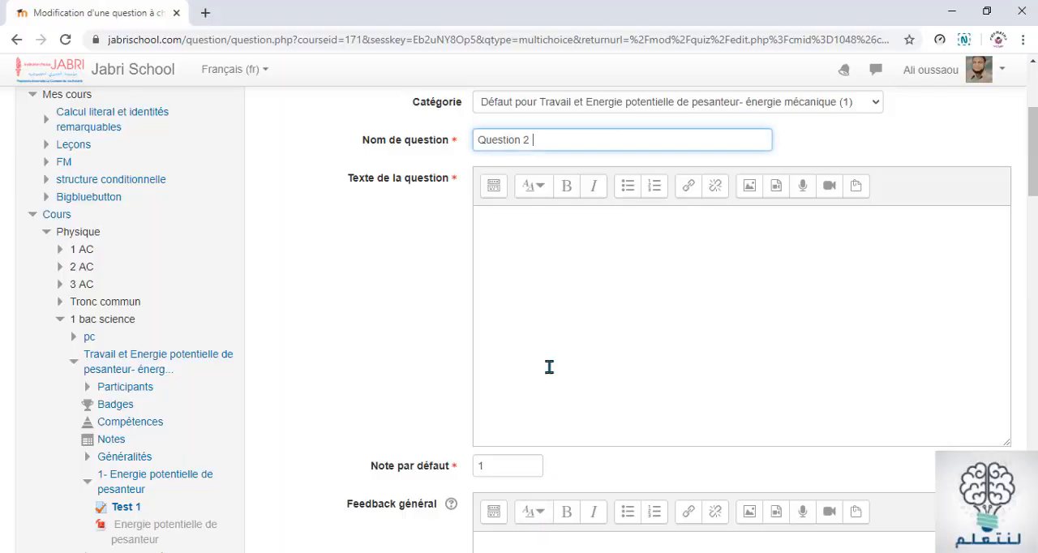
{"action": "left_click", "coordinate": [500, 234]}
{"action": "right_click", "coordinate": [500, 235]}
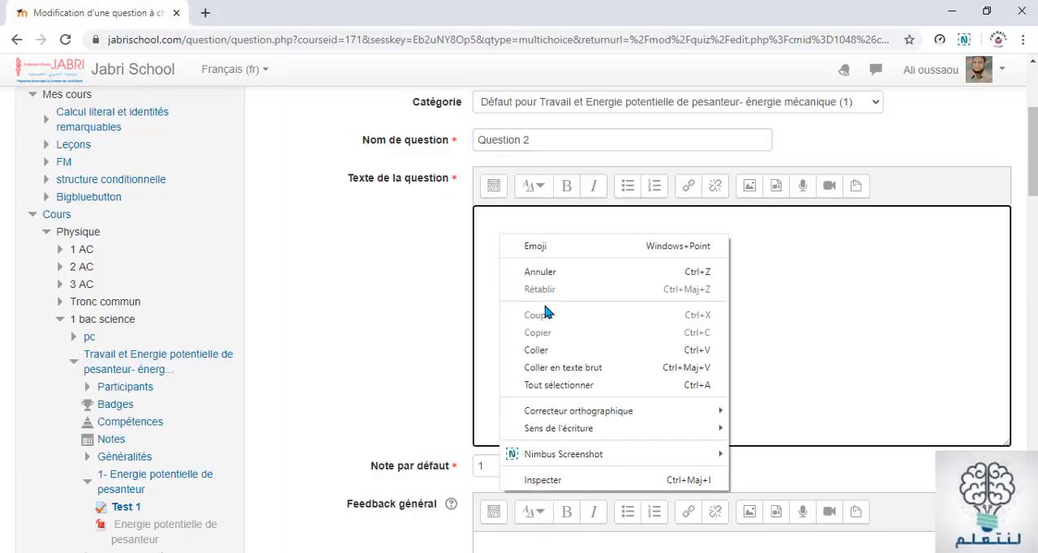
{"action": "left_click", "coordinate": [535, 350]}
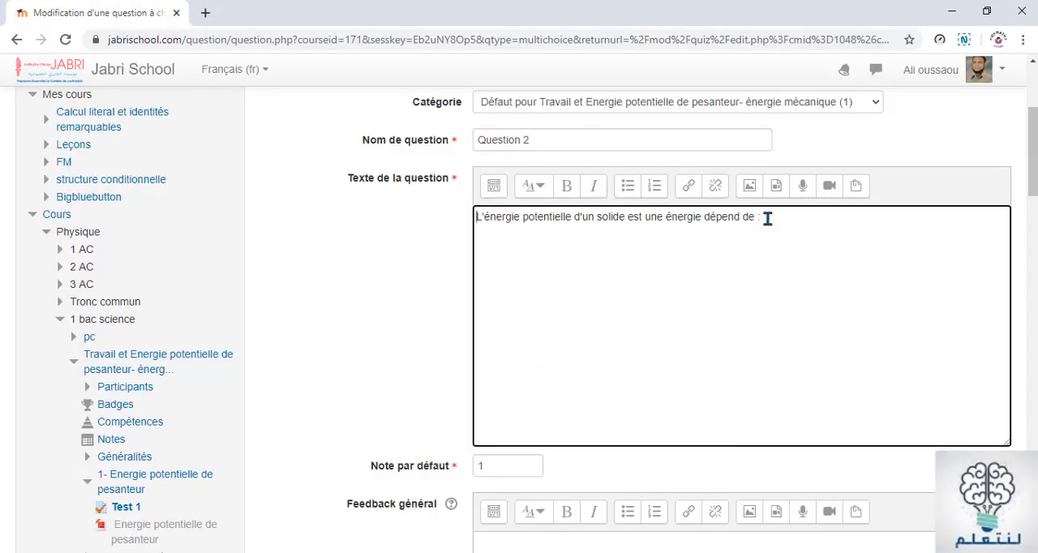
Format the whole question text of Question 2 with the Titre (moyen) style
{"action": "triple_click", "coordinate": [475, 222]}
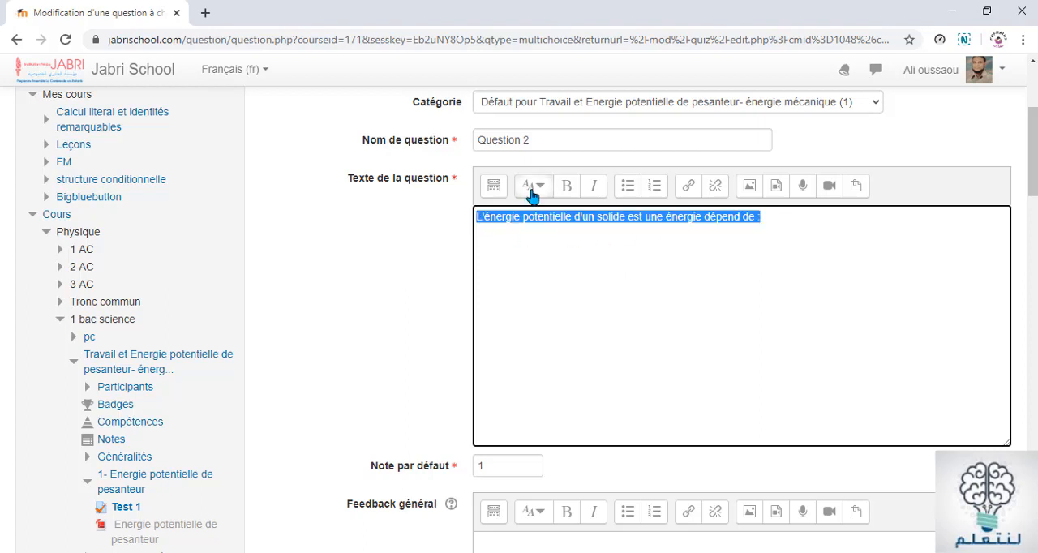
{"action": "left_click", "coordinate": [537, 188]}
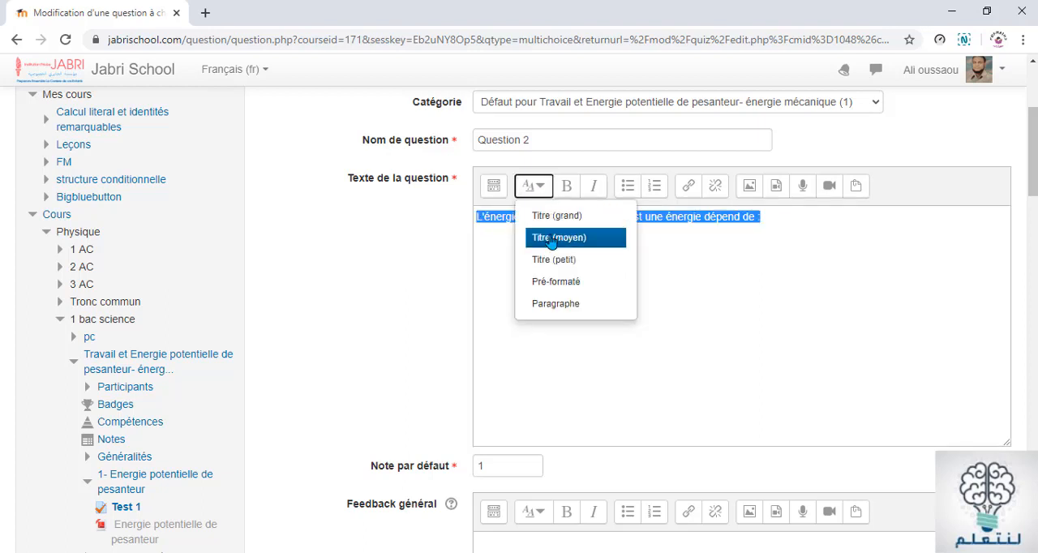
{"action": "left_click", "coordinate": [552, 238]}
{"action": "left_click", "coordinate": [584, 344]}
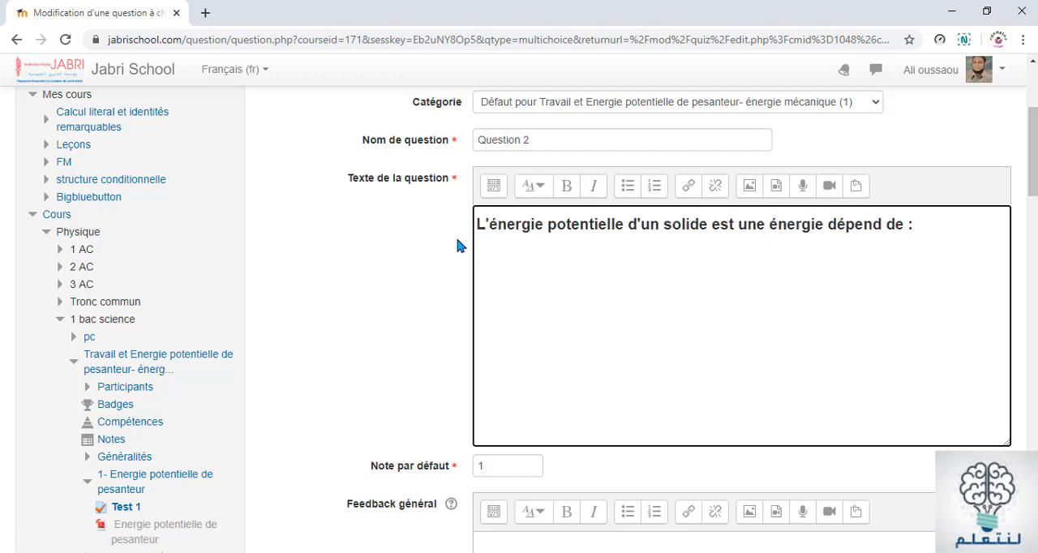
Remove the bold formatting from the whole question text of Question 2
{"action": "triple_click", "coordinate": [479, 225]}
{"action": "left_click", "coordinate": [477, 227]}
{"action": "left_click_drag", "start_coordinate": [477, 227], "coordinate": [924, 212]}
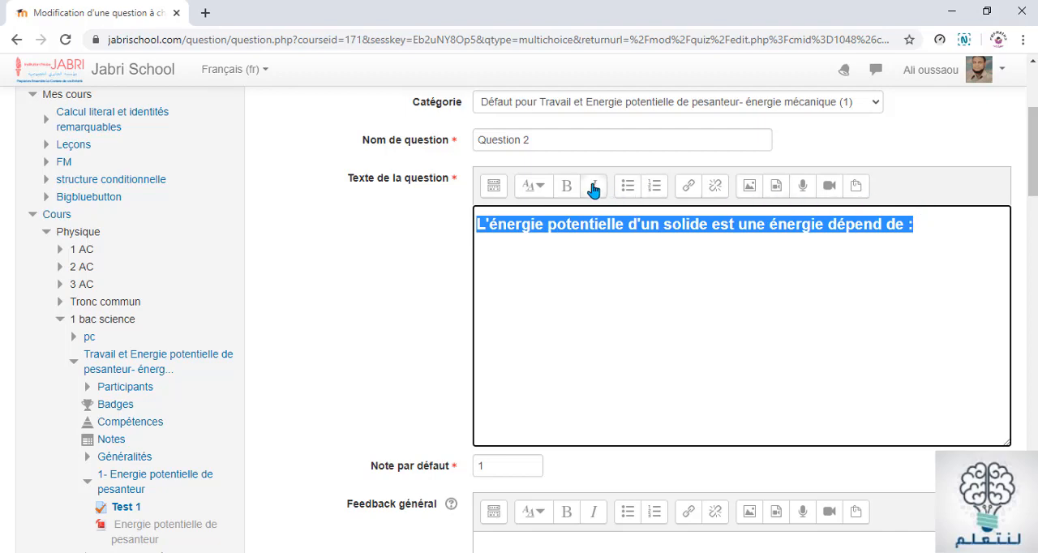
{"action": "left_click", "coordinate": [572, 186]}
{"action": "left_click", "coordinate": [597, 256]}
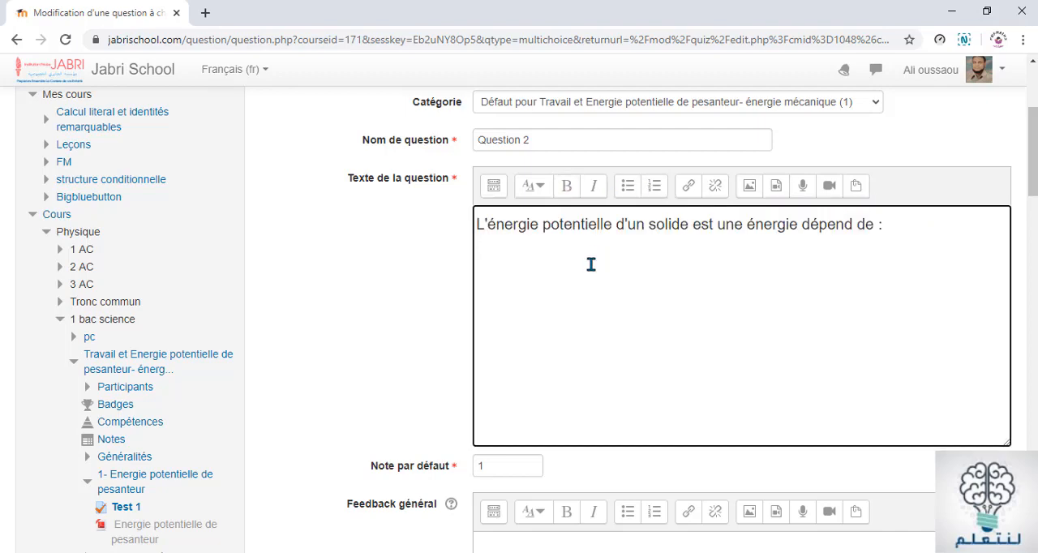
Look over the Question 2 form from the question text through the general feedback and choice options to the answer fields
{"action": "scroll", "coordinate": [595, 258], "scroll_direction": "down", "scroll_amount": 3}
{"action": "scroll", "coordinate": [592, 263], "scroll_direction": "up", "scroll_amount": 2}
{"action": "scroll", "coordinate": [591, 264], "scroll_direction": "down", "scroll_amount": 4}
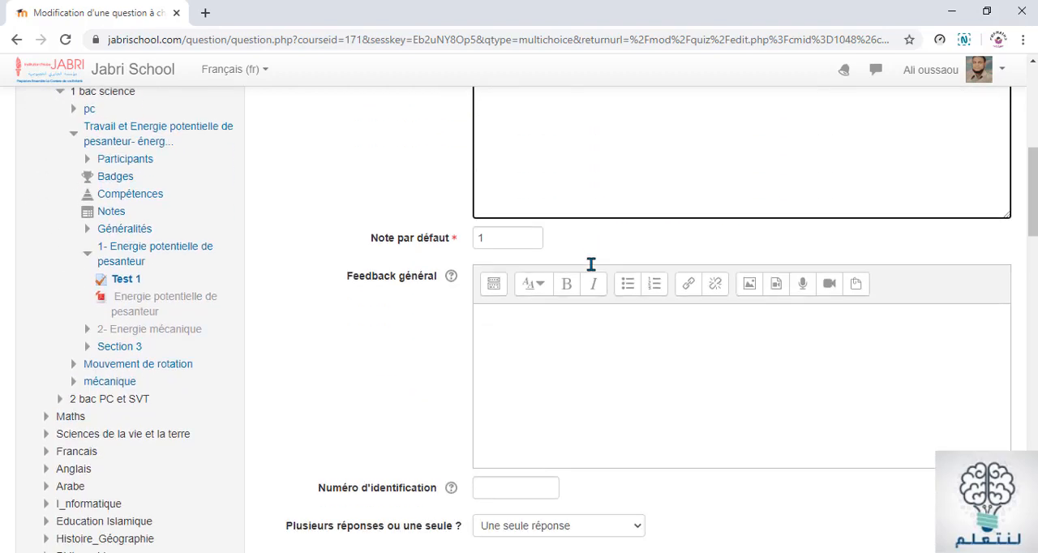
{"action": "scroll", "coordinate": [591, 264], "scroll_direction": "up", "scroll_amount": 4}
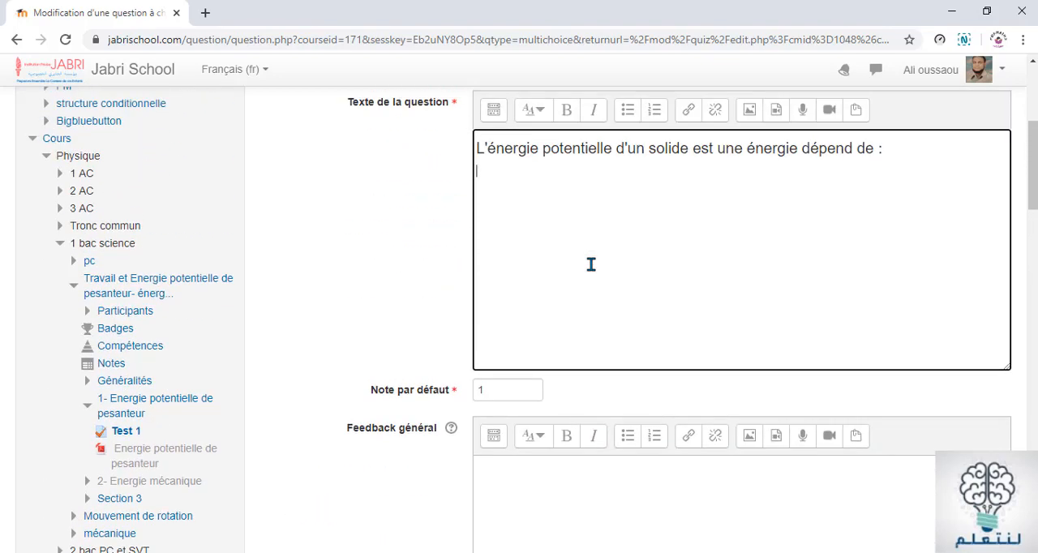
{"action": "scroll", "coordinate": [592, 264], "scroll_direction": "down", "scroll_amount": 1}
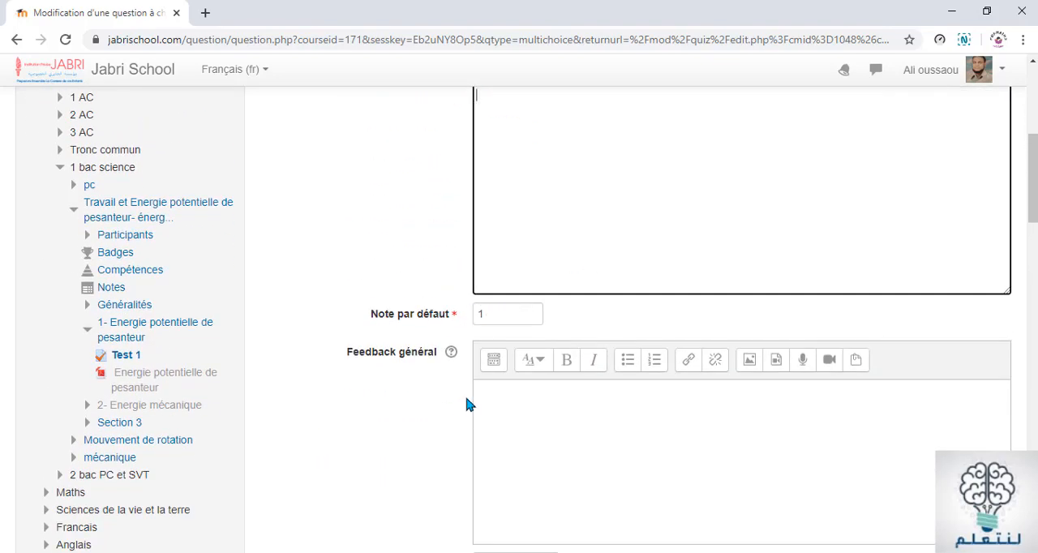
{"action": "scroll", "coordinate": [527, 233], "scroll_direction": "up", "scroll_amount": 1}
{"action": "scroll", "coordinate": [527, 233], "scroll_direction": "down", "scroll_amount": 5}
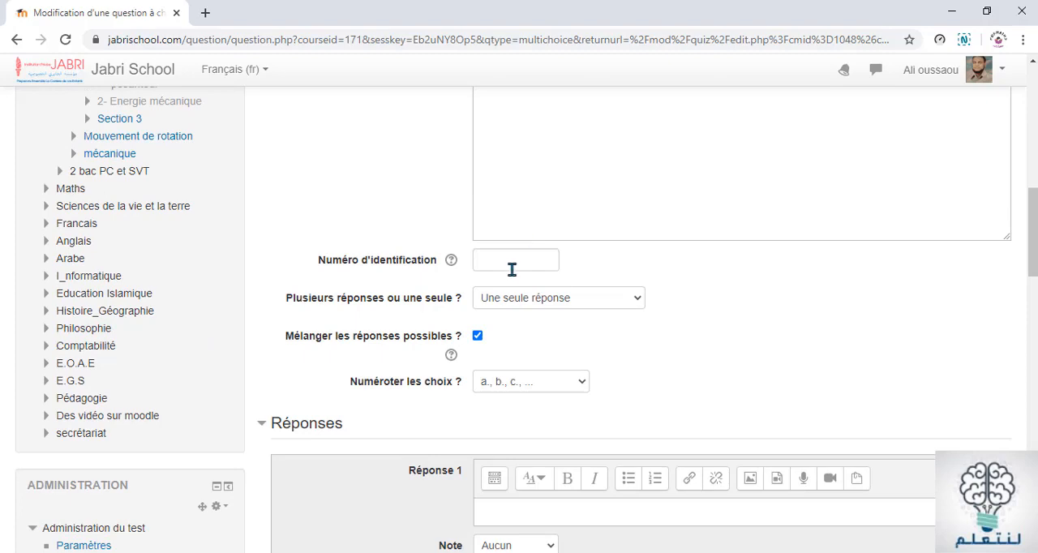
{"action": "scroll", "coordinate": [555, 174], "scroll_direction": "down", "scroll_amount": 3}
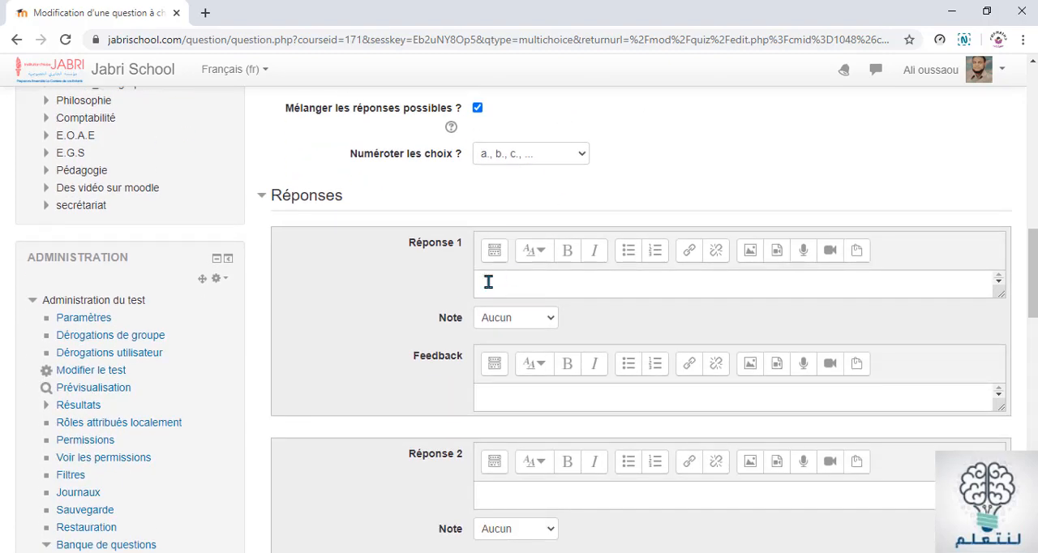
{"action": "scroll", "coordinate": [535, 443], "scroll_direction": "down", "scroll_amount": 2}
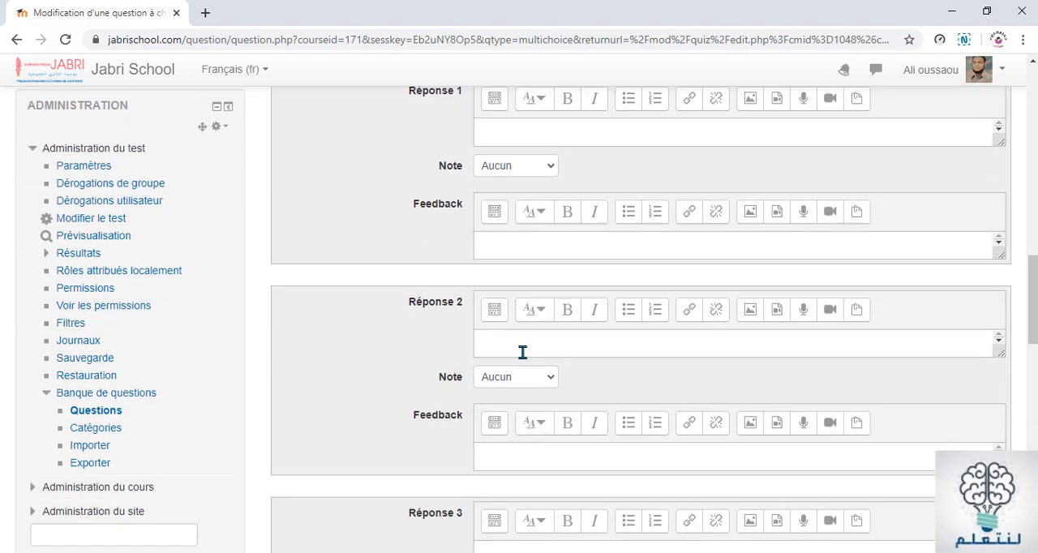
Choose "a., b., c., ..." as the numbering style for Question 2's choices
{"action": "scroll", "coordinate": [522, 351], "scroll_direction": "up", "scroll_amount": 6}
{"action": "scroll", "coordinate": [523, 351], "scroll_direction": "down", "scroll_amount": 1}
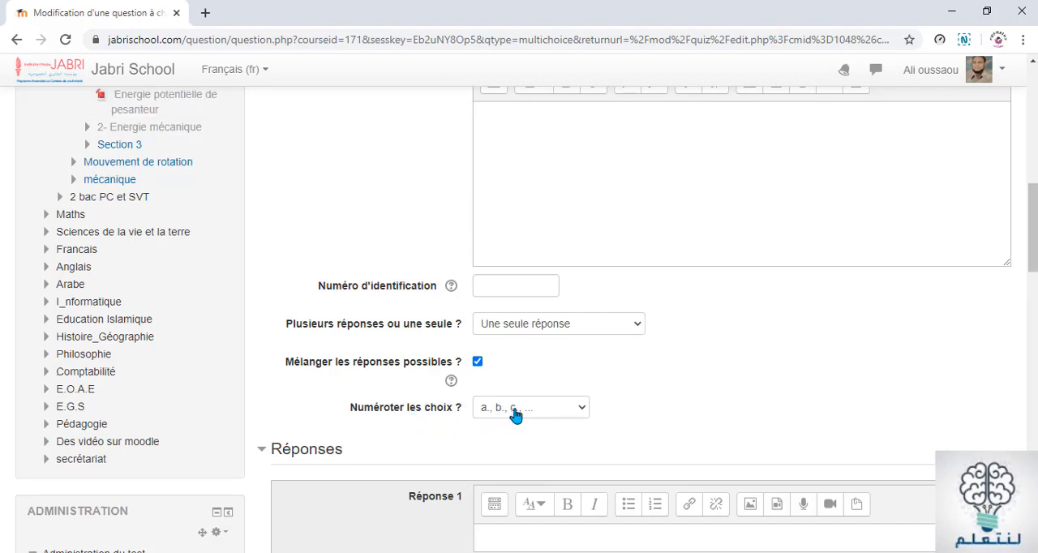
{"action": "left_click", "coordinate": [583, 411]}
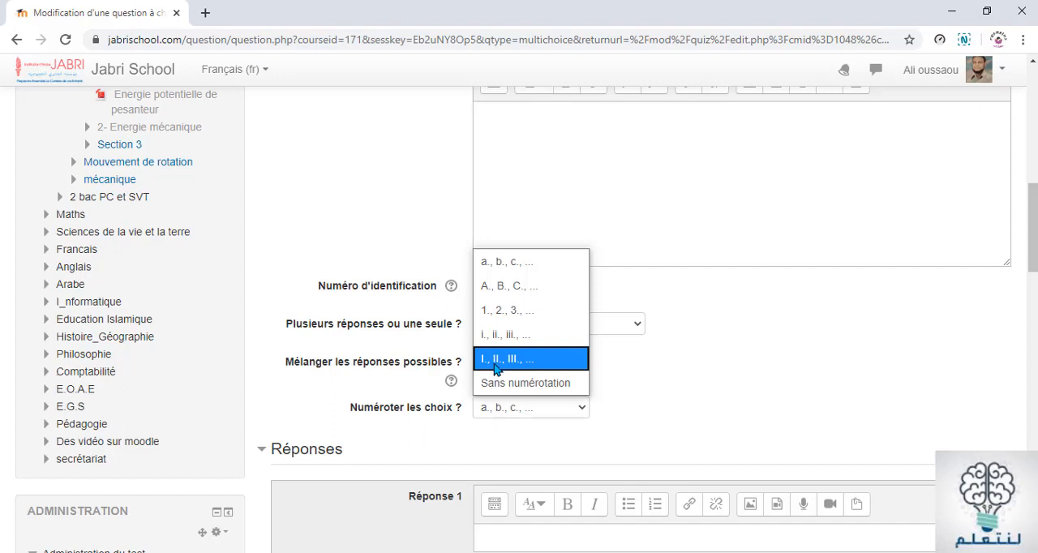
{"action": "left_click", "coordinate": [507, 263]}
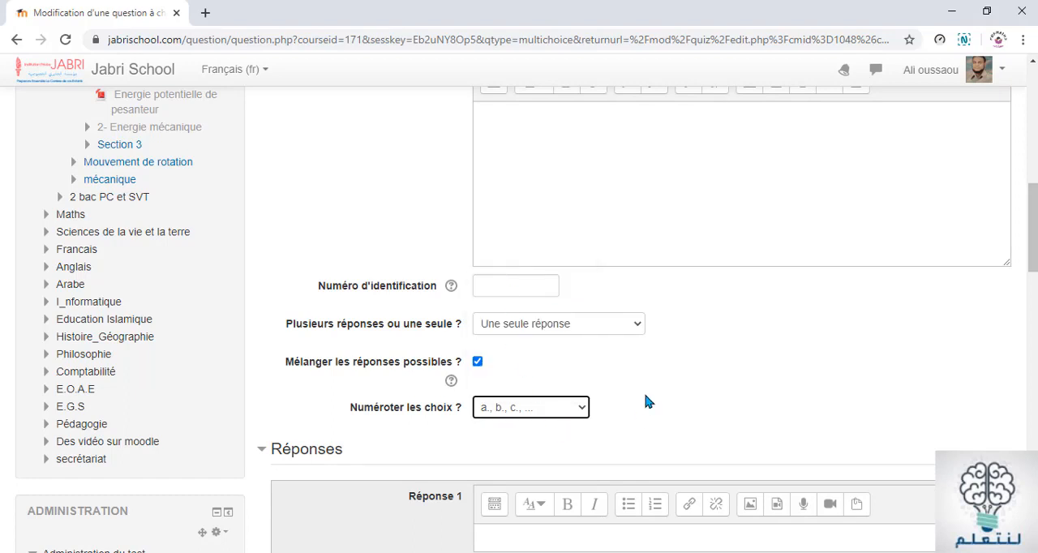
Place the cursor in the Réponse 1 field and copy "l'altitude du centre d'inertie G du solide" from Question 2 in the Word document
{"action": "scroll", "coordinate": [643, 390], "scroll_direction": "down", "scroll_amount": 2}
{"action": "scroll", "coordinate": [646, 397], "scroll_direction": "down", "scroll_amount": 2}
{"action": "left_click", "coordinate": [511, 309]}
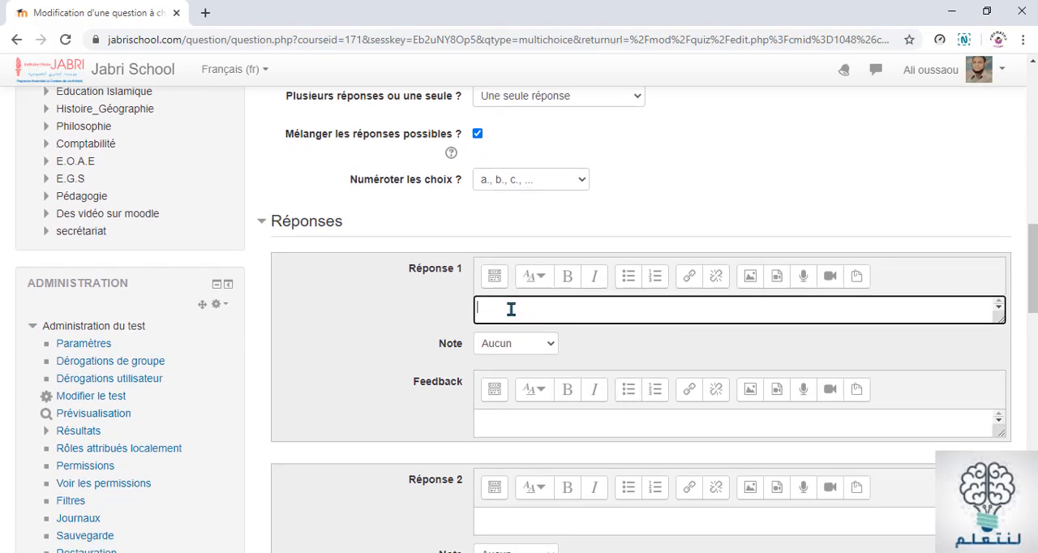
{"action": "key", "text": "alt+Tab"}
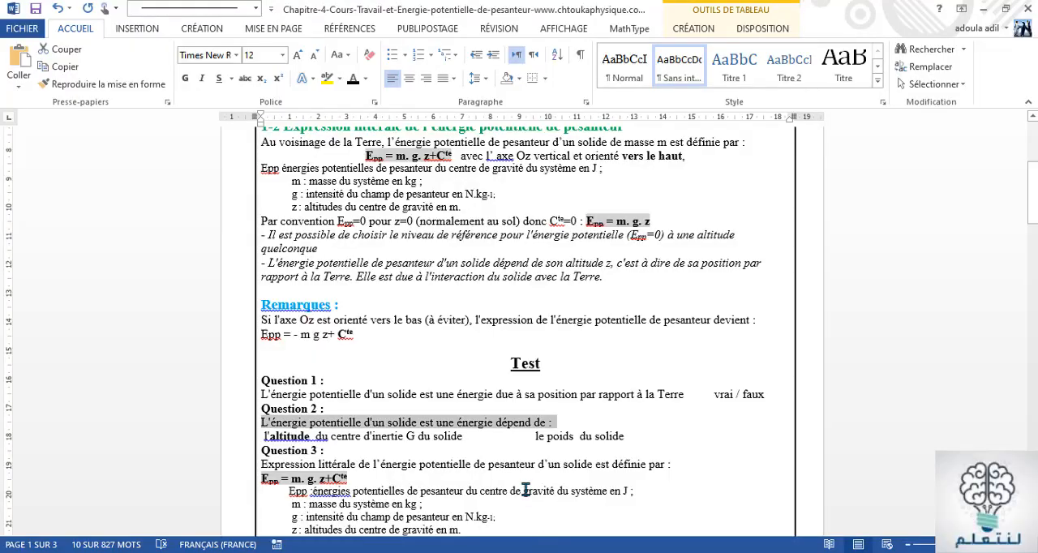
{"action": "left_click", "coordinate": [352, 463]}
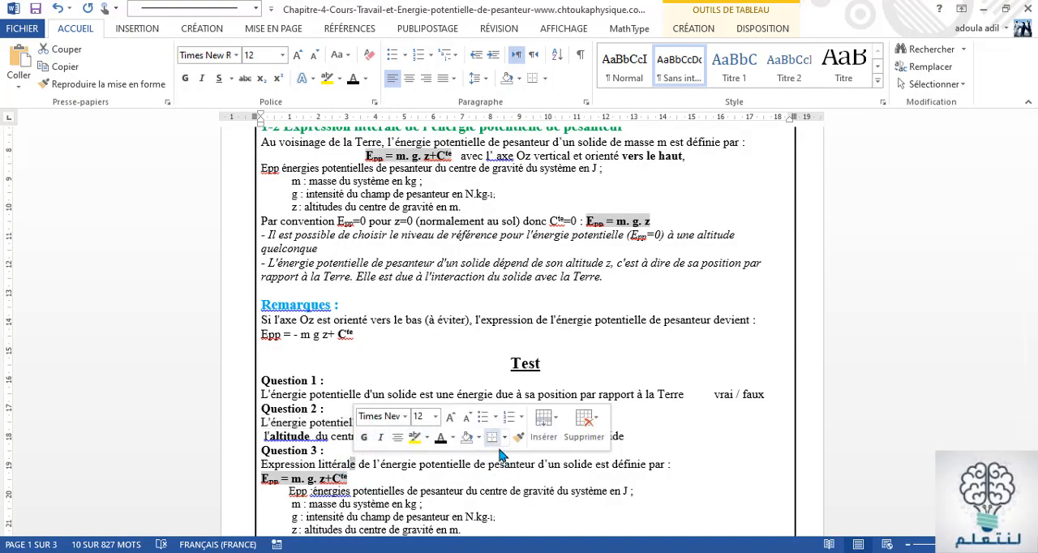
{"action": "left_click_drag", "start_coordinate": [689, 431], "coordinate": [237, 419]}
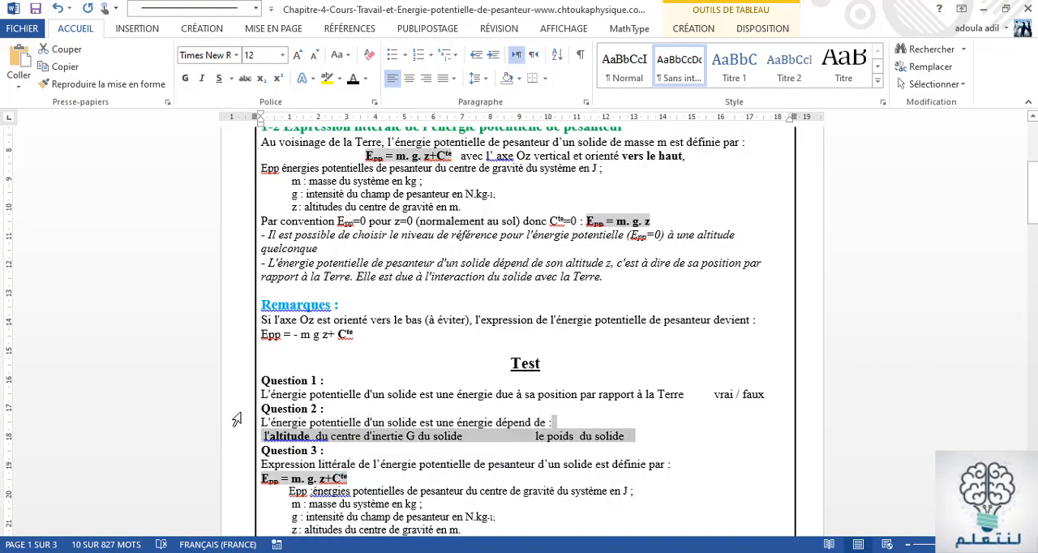
{"action": "left_click", "coordinate": [265, 439]}
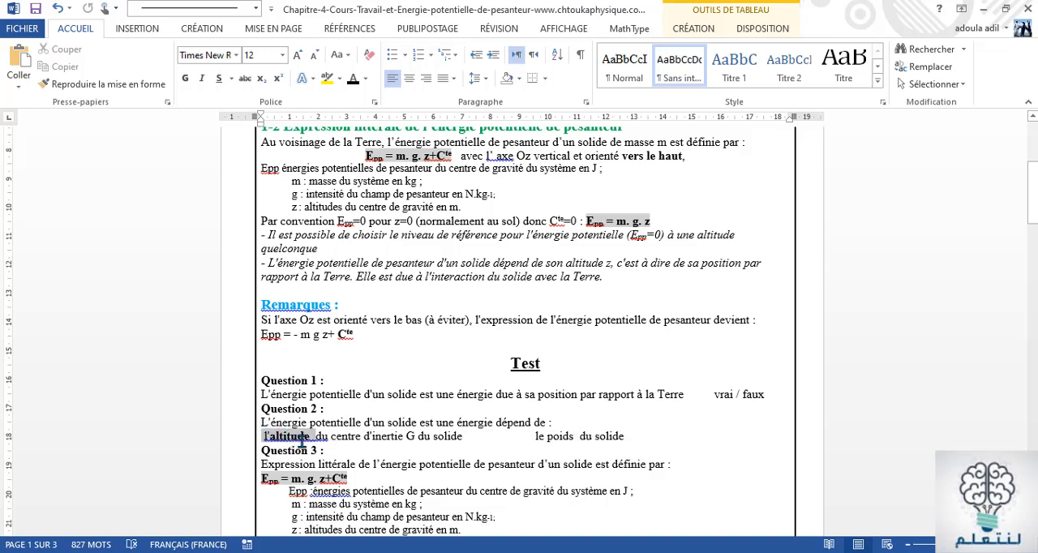
{"action": "left_click_drag", "start_coordinate": [302, 438], "coordinate": [462, 436]}
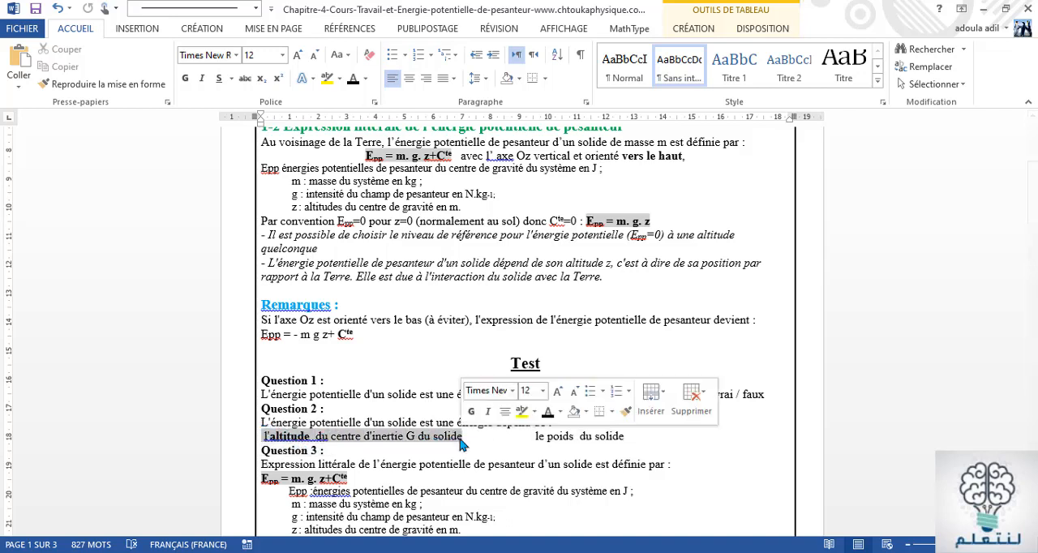
{"action": "right_click", "coordinate": [423, 444]}
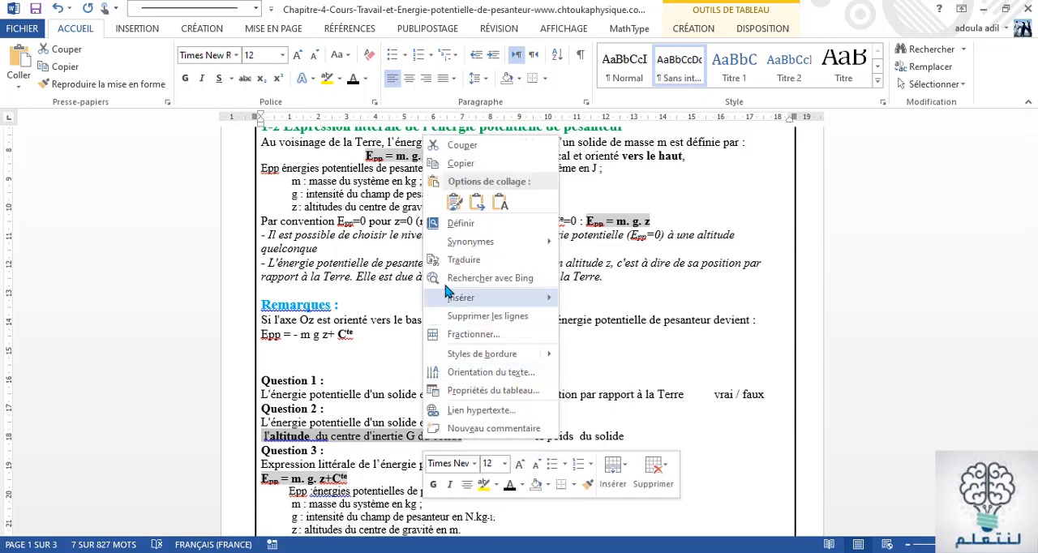
{"action": "left_click", "coordinate": [463, 164]}
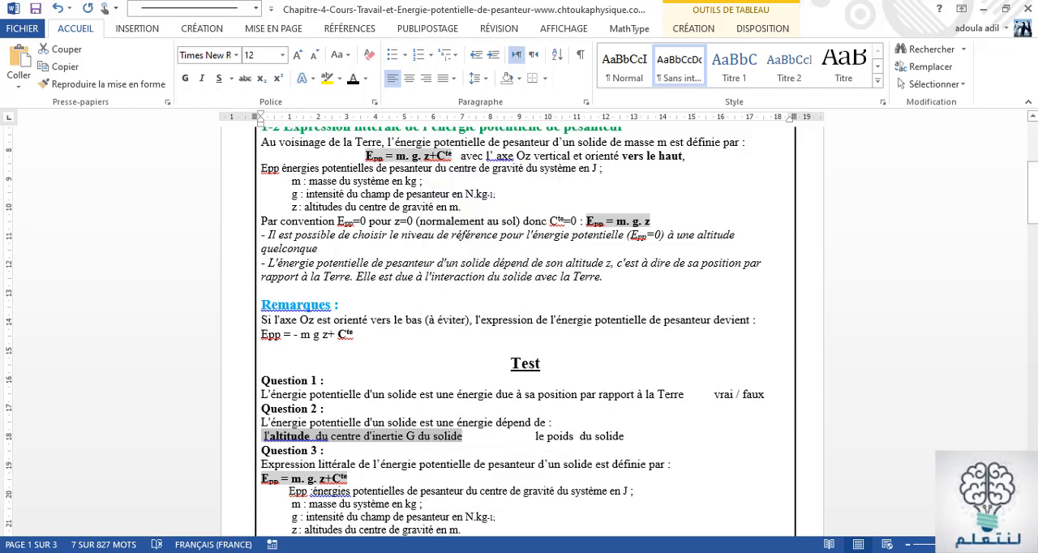
Switch back to Chrome and paste the copied altitude answer into Réponse 1
{"action": "key", "text": "alt+Tab"}
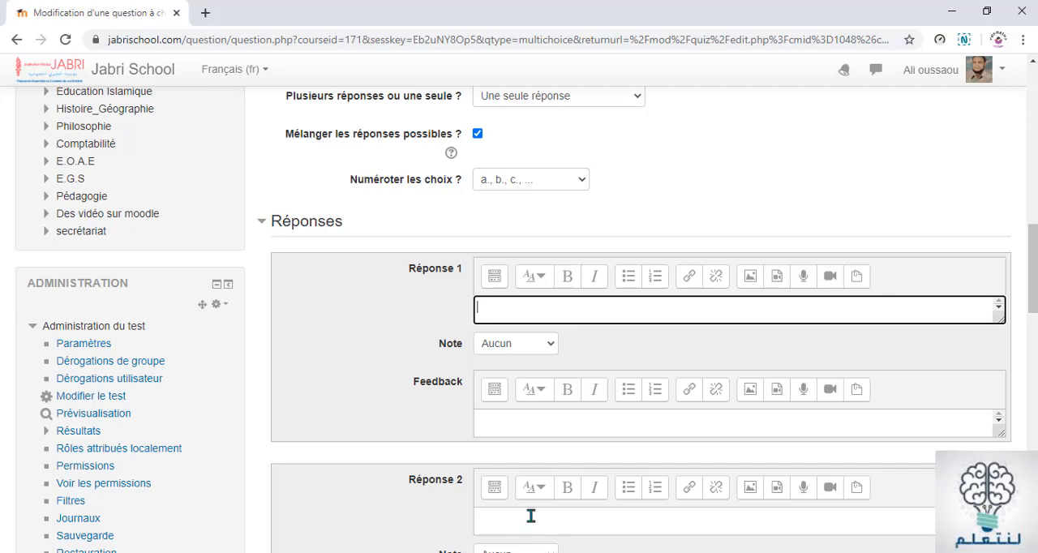
{"action": "right_click", "coordinate": [519, 310]}
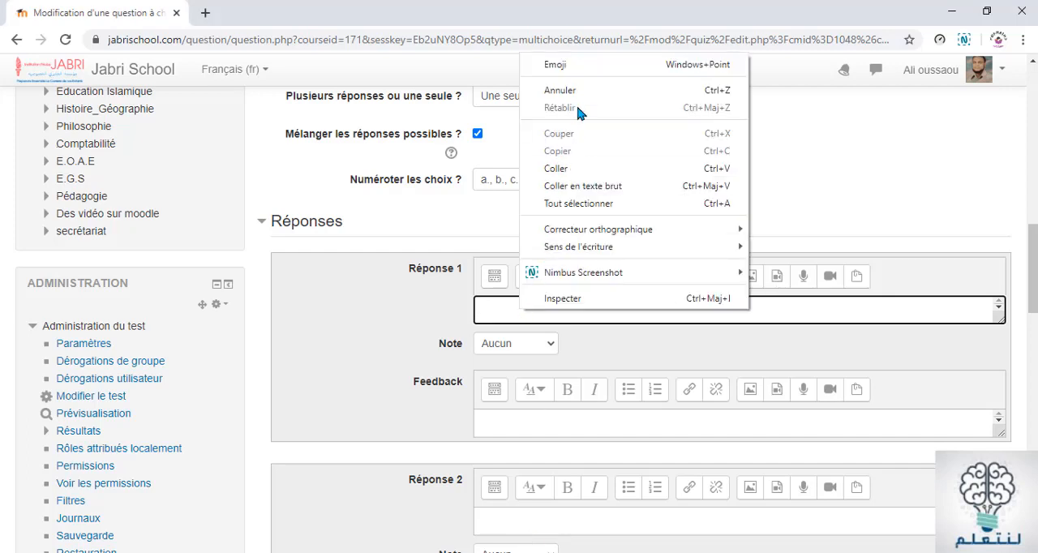
{"action": "left_click", "coordinate": [581, 168]}
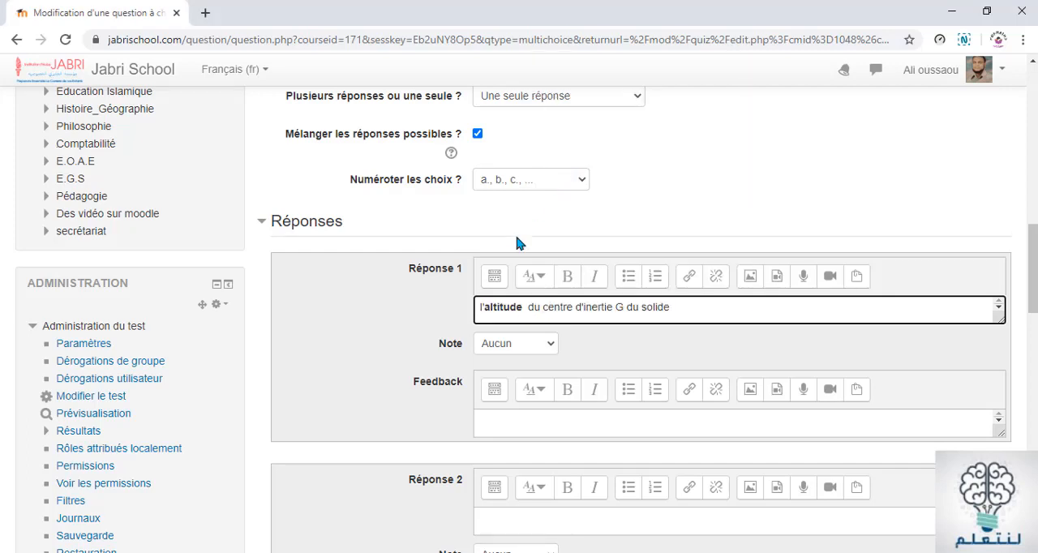
Format the Réponse 1 text with the Titre (moyen) style and remove its bold
{"action": "scroll", "coordinate": [363, 362], "scroll_direction": "down", "scroll_amount": 3}
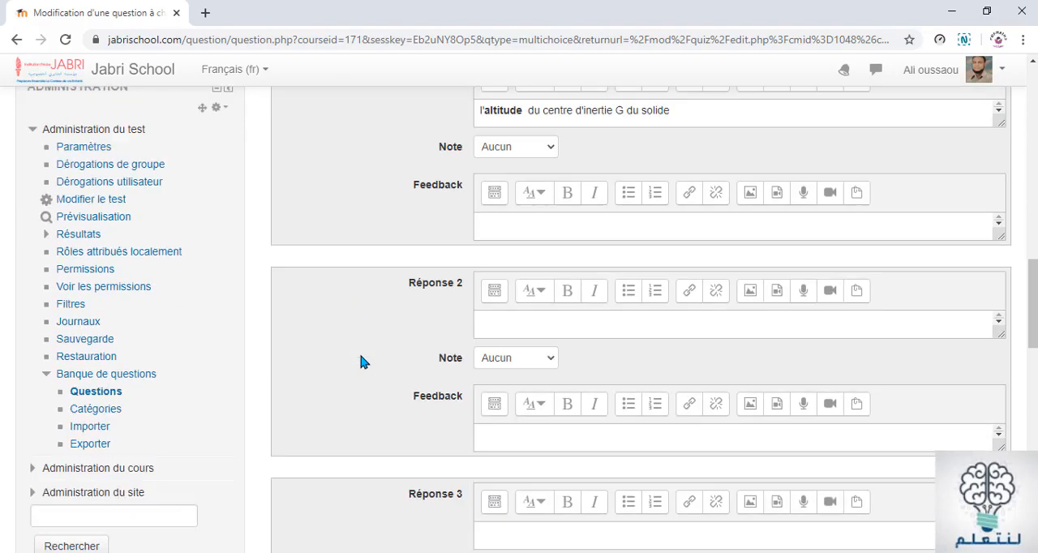
{"action": "scroll", "coordinate": [374, 347], "scroll_direction": "up", "scroll_amount": 2}
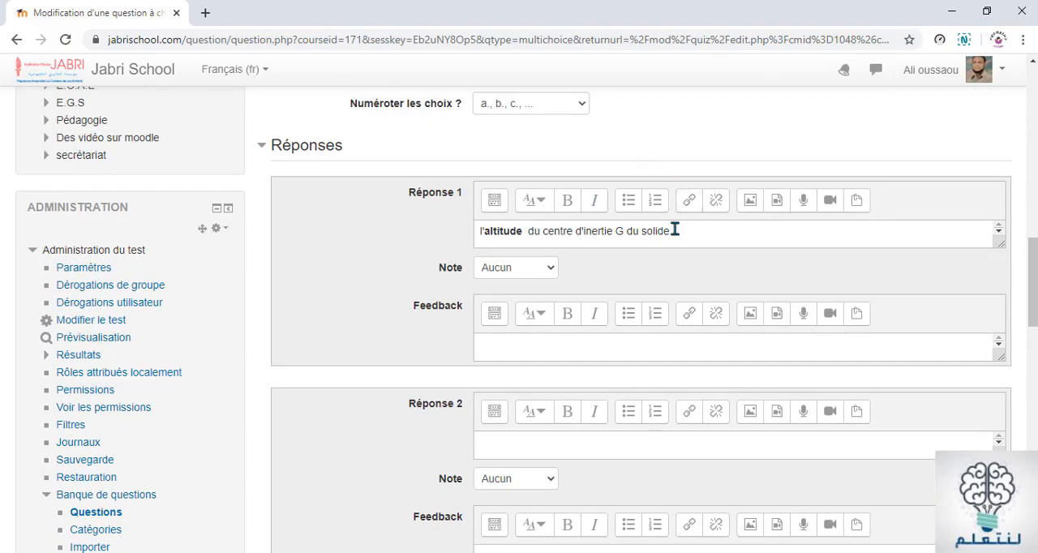
{"action": "left_click_drag", "start_coordinate": [667, 235], "coordinate": [481, 256]}
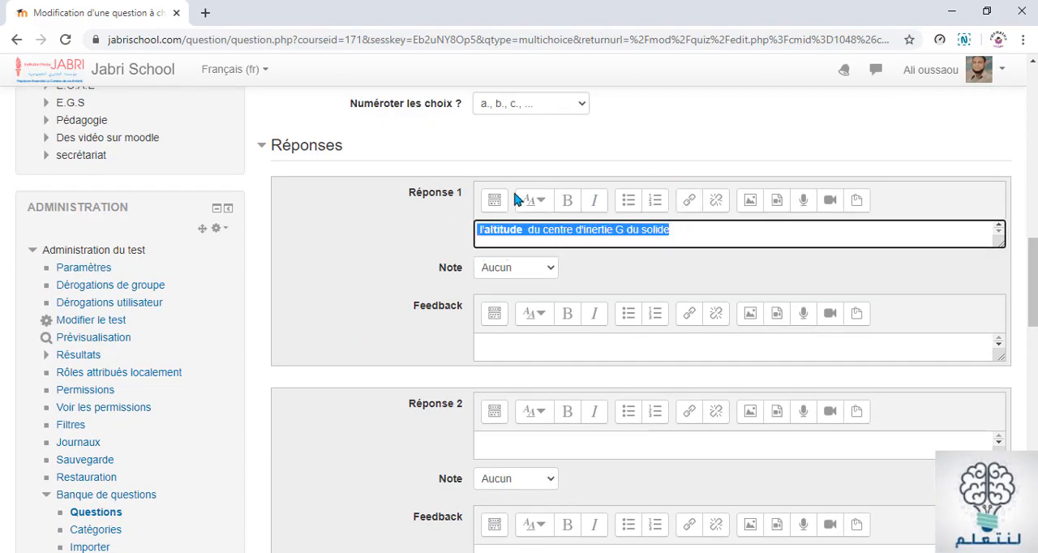
{"action": "left_click", "coordinate": [534, 202]}
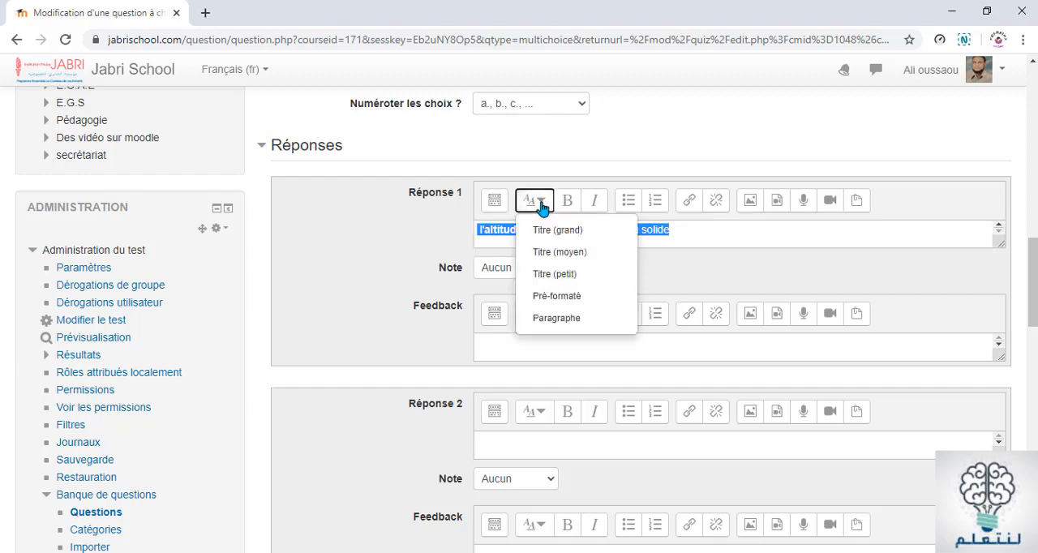
{"action": "left_click", "coordinate": [587, 256]}
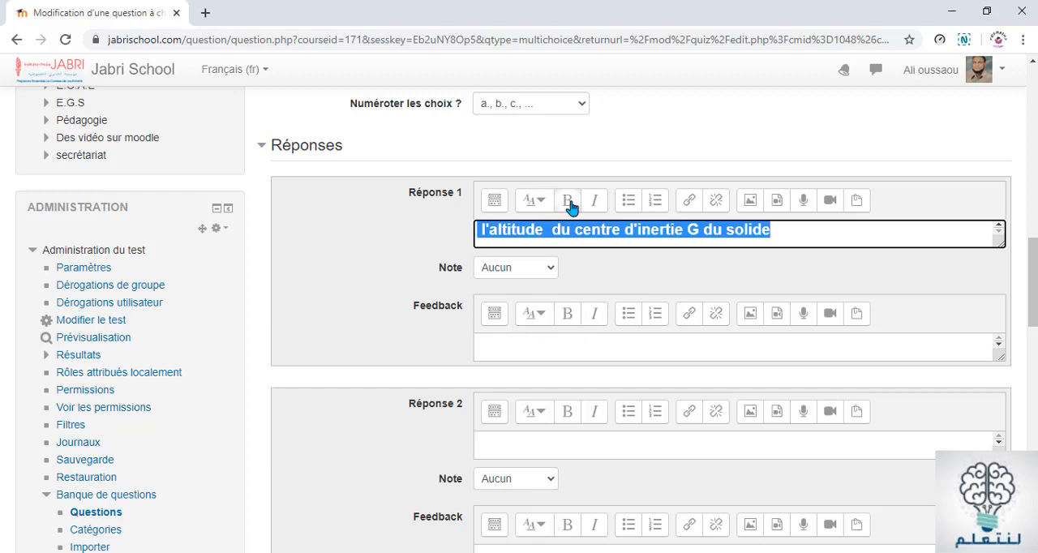
{"action": "left_click", "coordinate": [572, 206]}
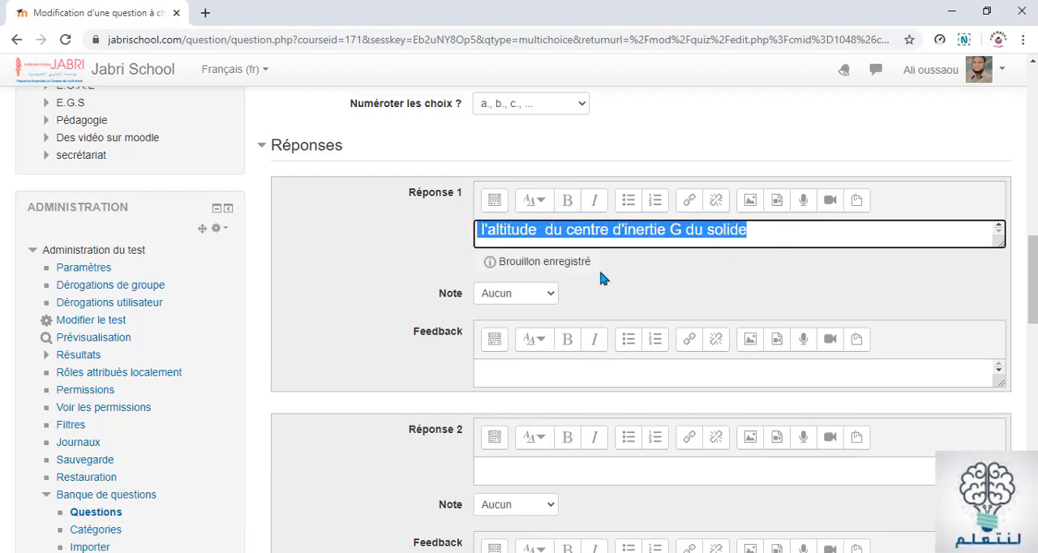
{"action": "left_click", "coordinate": [432, 250]}
Switch to the Word document and make "le poids" bold in Question 2's second choice
{"action": "scroll", "coordinate": [486, 365], "scroll_direction": "down", "scroll_amount": 1}
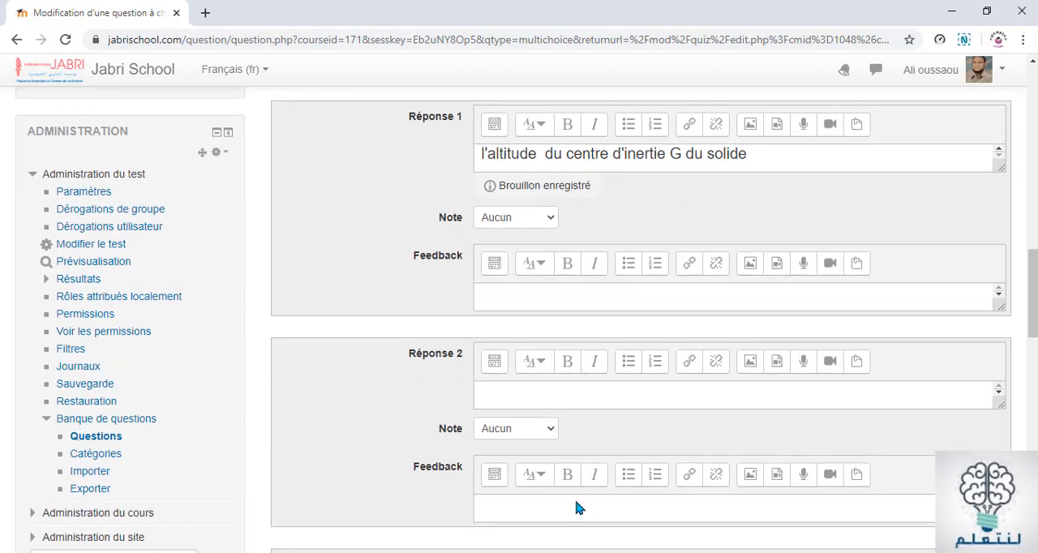
{"action": "key", "text": "alt+Tab"}
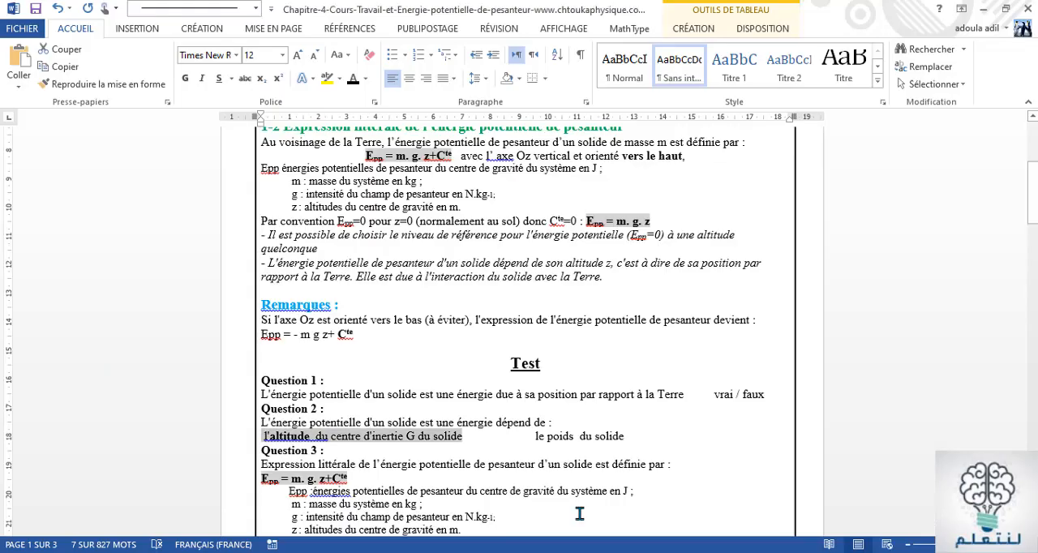
{"action": "left_click", "coordinate": [601, 280]}
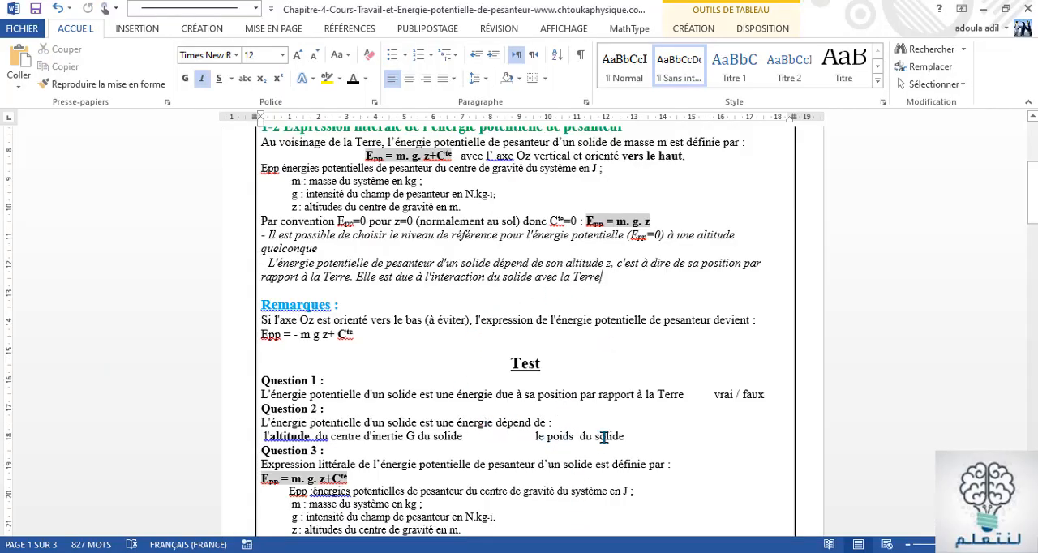
{"action": "left_click_drag", "start_coordinate": [572, 436], "coordinate": [537, 436]}
{"action": "left_click", "coordinate": [537, 436]}
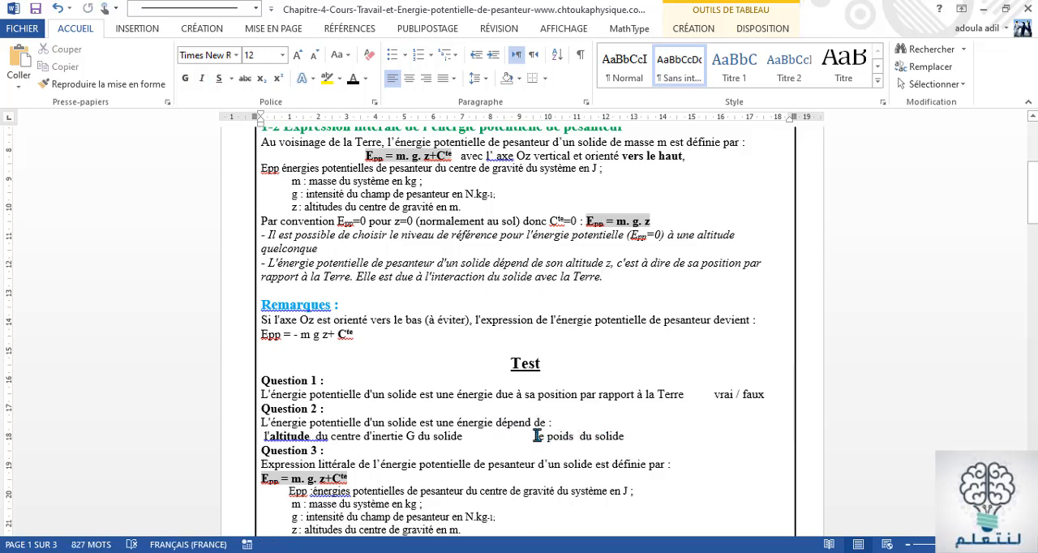
{"action": "left_click_drag", "start_coordinate": [537, 436], "coordinate": [566, 435]}
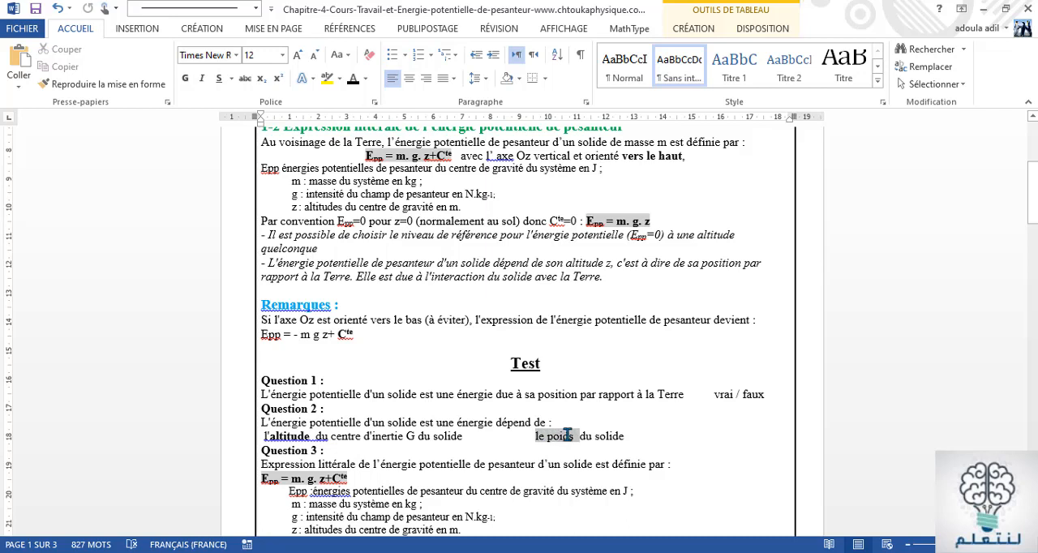
{"action": "left_click", "coordinate": [566, 441]}
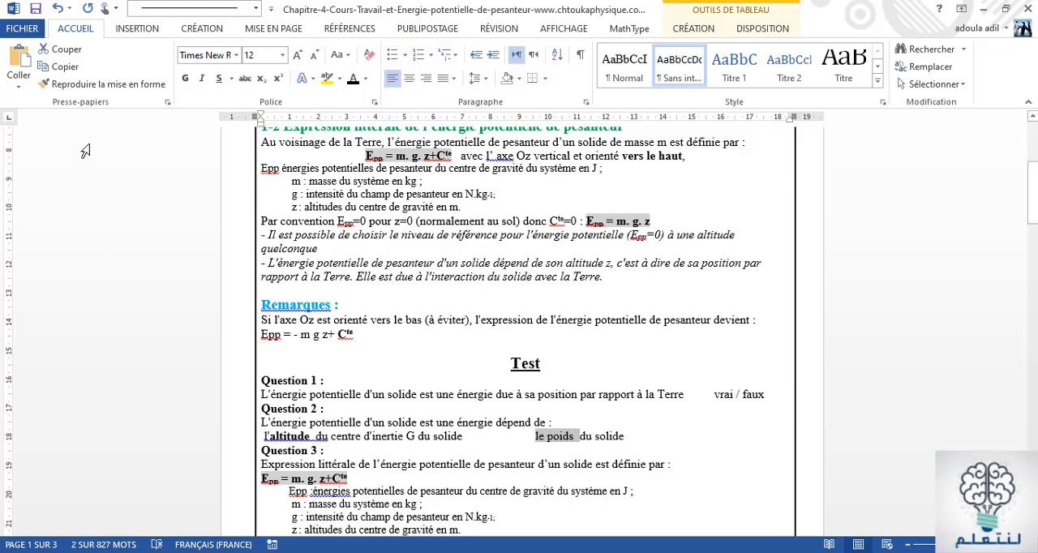
{"action": "left_click", "coordinate": [186, 79]}
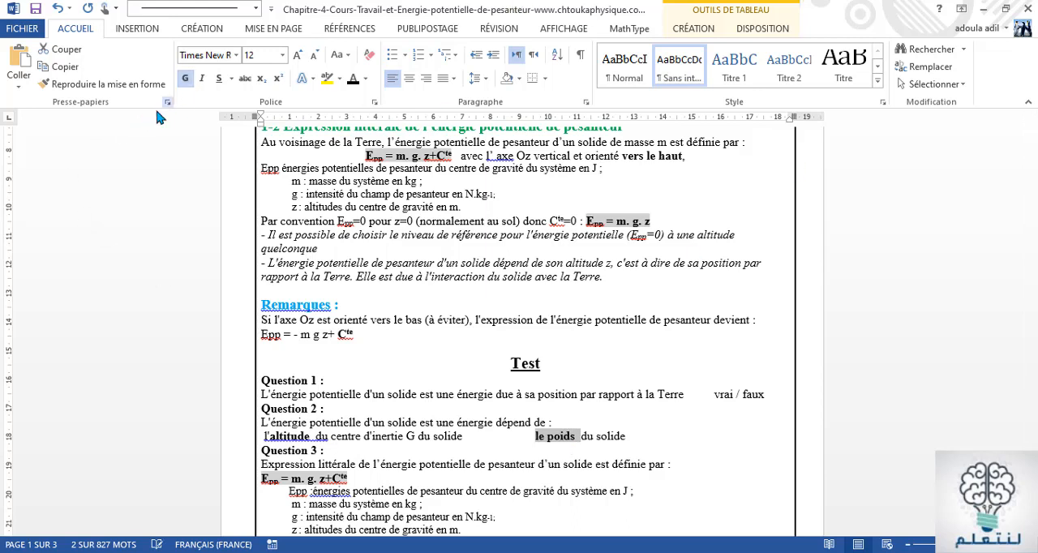
Copy the whole choice "le poids du solide" from Question 2
{"action": "left_click_drag", "start_coordinate": [724, 442], "coordinate": [675, 443]}
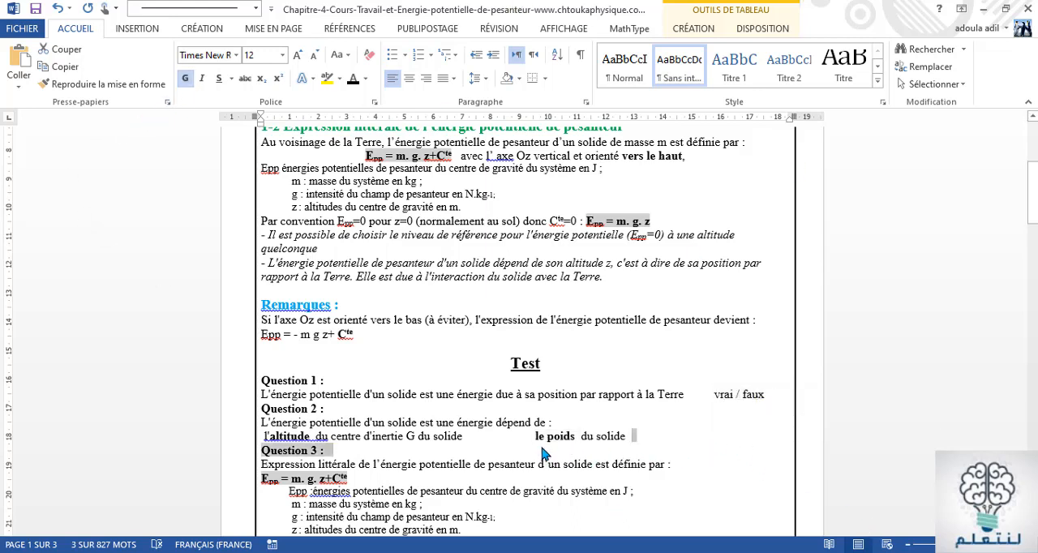
{"action": "left_click", "coordinate": [533, 436]}
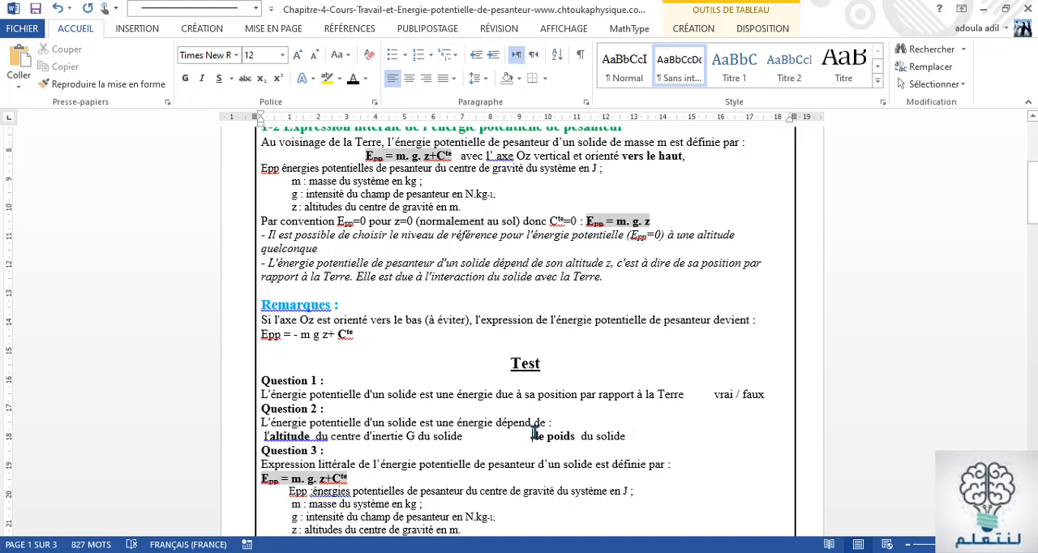
{"action": "left_click_drag", "start_coordinate": [535, 435], "coordinate": [620, 437]}
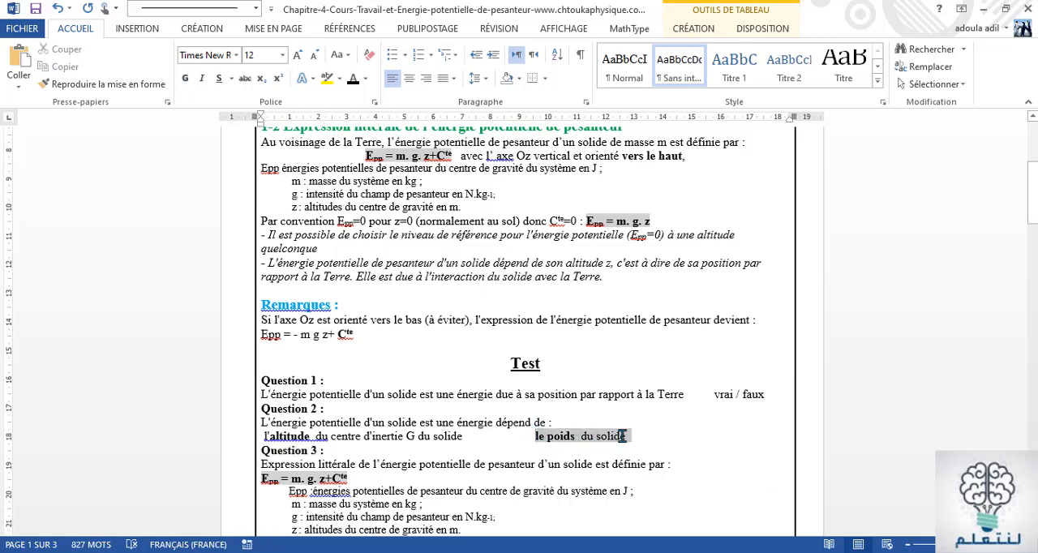
{"action": "right_click", "coordinate": [622, 437]}
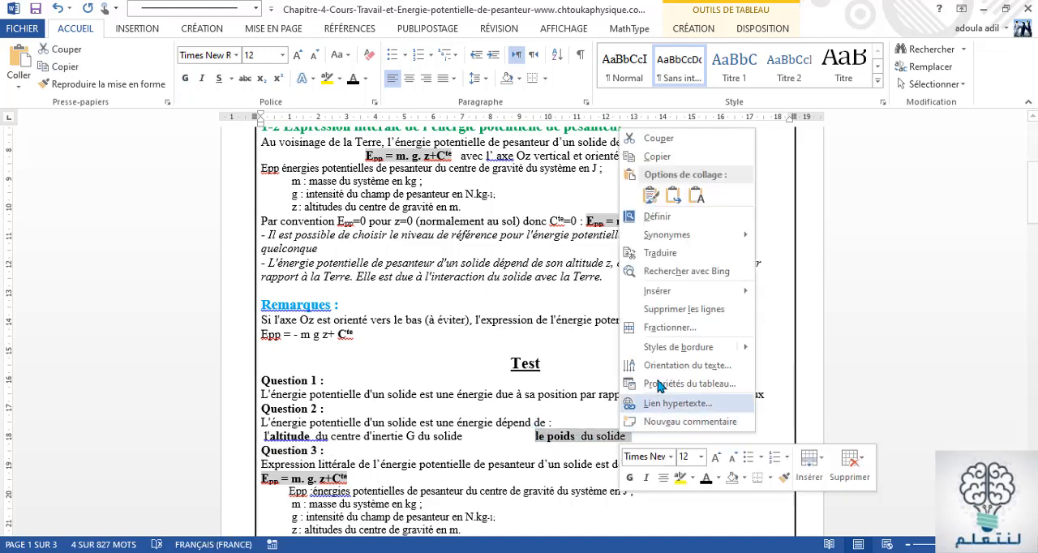
{"action": "left_click", "coordinate": [680, 160]}
Switch back to Chrome and paste the copied choice into the Réponse 2 field
{"action": "key", "text": "alt+Tab"}
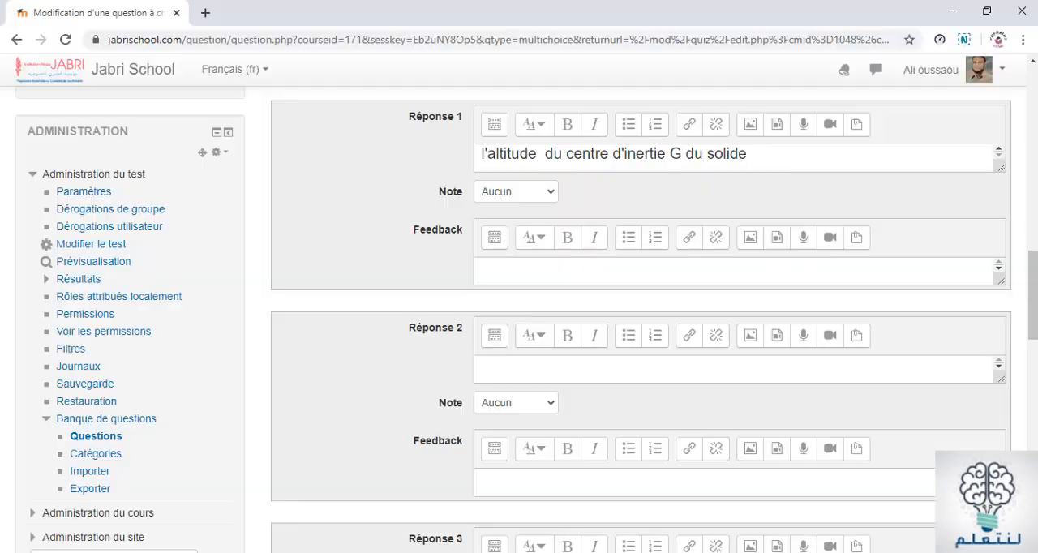
{"action": "left_click", "coordinate": [490, 375]}
{"action": "right_click", "coordinate": [490, 373]}
{"action": "left_click", "coordinate": [537, 241]}
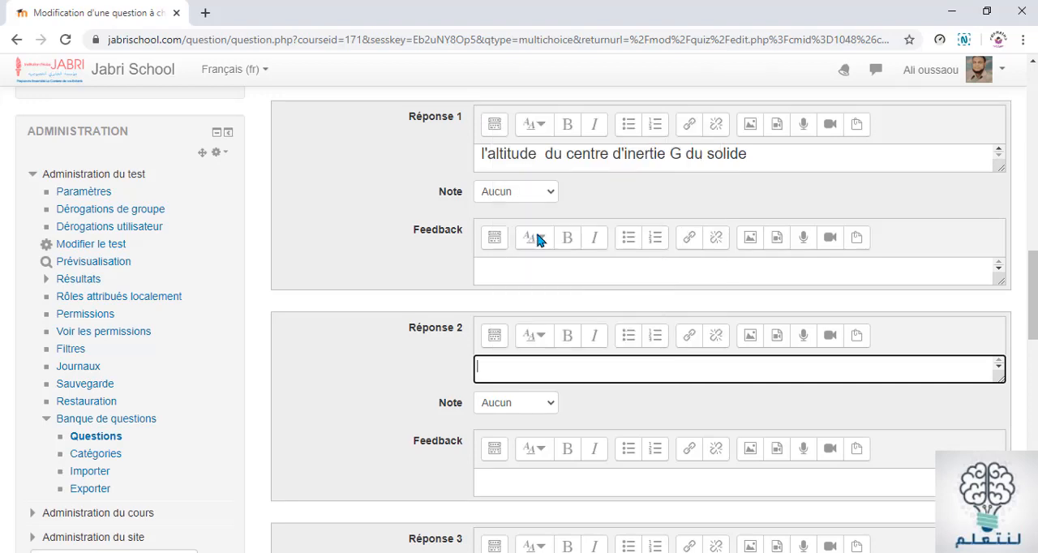
{"action": "scroll", "coordinate": [496, 324], "scroll_direction": "down", "scroll_amount": 2}
{"action": "scroll", "coordinate": [486, 374], "scroll_direction": "down", "scroll_amount": 3}
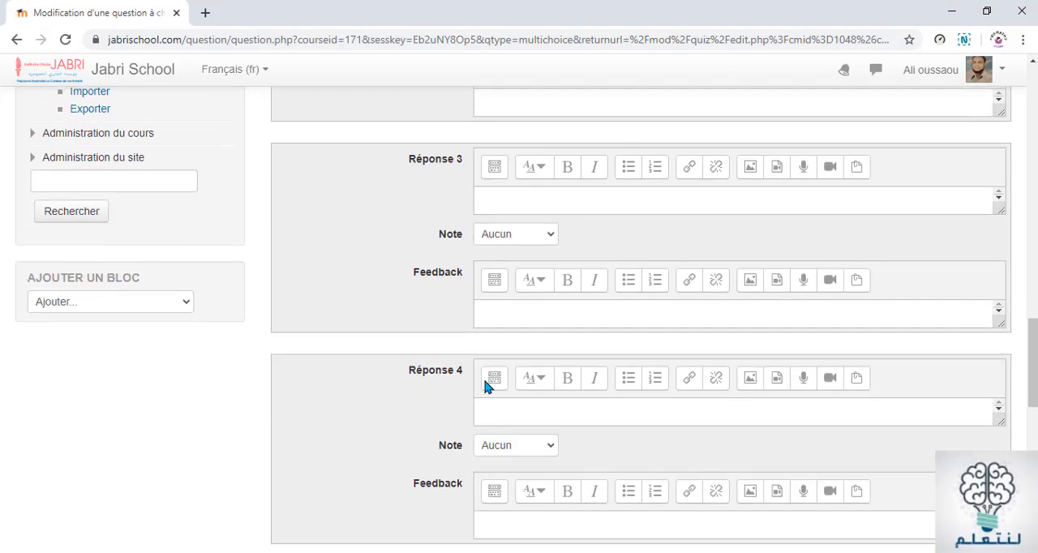
{"action": "scroll", "coordinate": [505, 335], "scroll_direction": "up", "scroll_amount": 3}
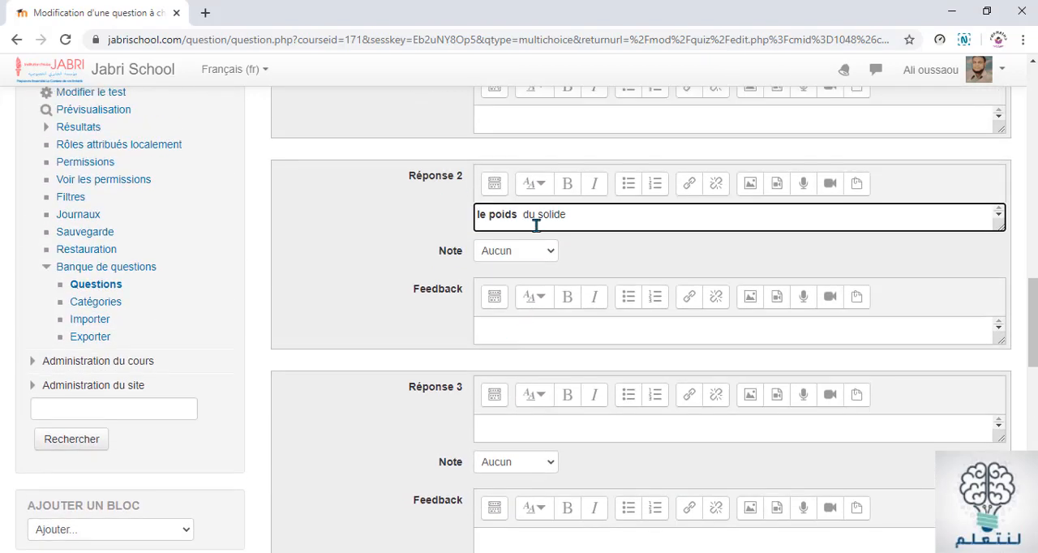
Format the Réponse 2 text with the Titre (moyen) style and remove its bold
{"action": "left_click_drag", "start_coordinate": [571, 216], "coordinate": [479, 214]}
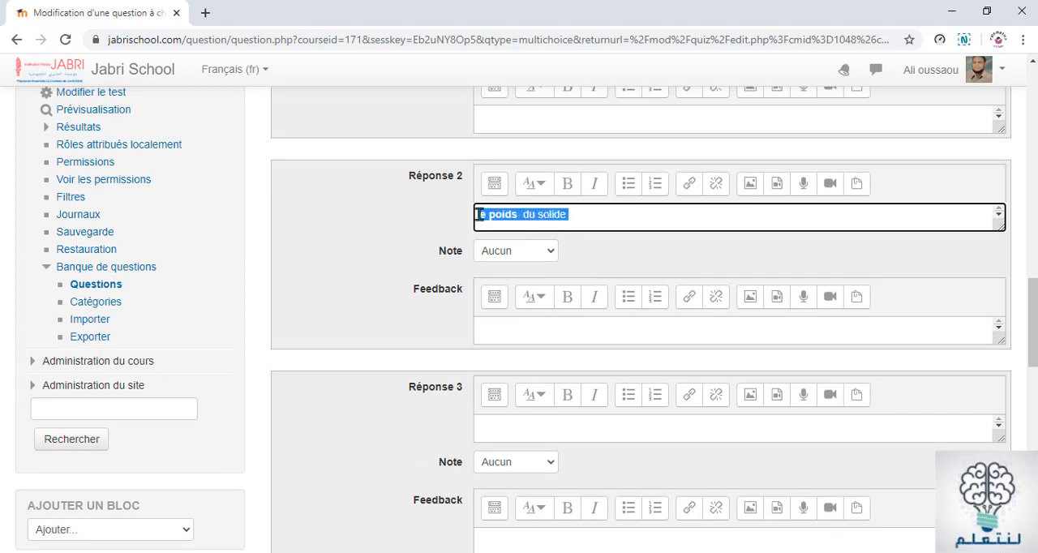
{"action": "left_click", "coordinate": [535, 184]}
{"action": "left_click", "coordinate": [559, 242]}
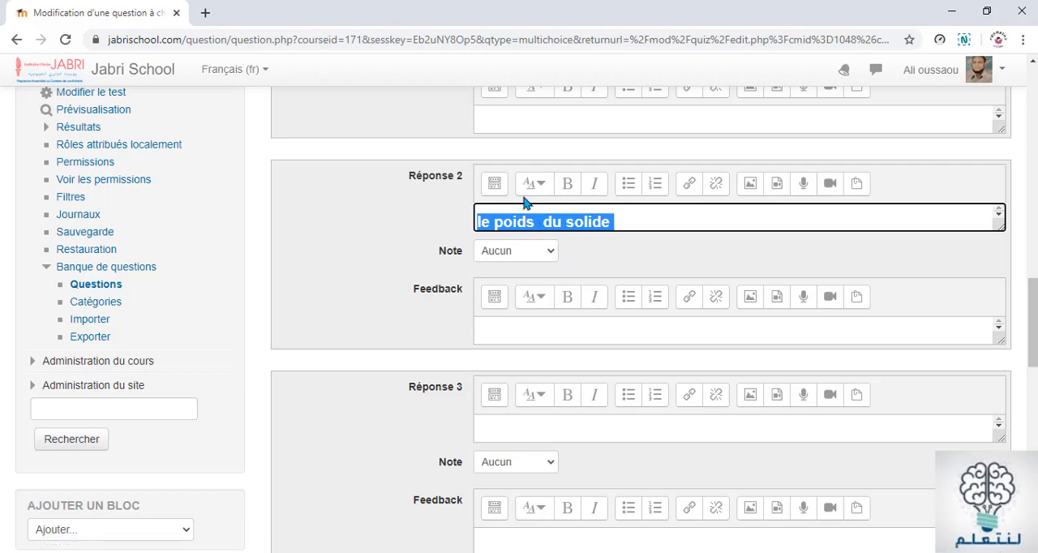
{"action": "left_click", "coordinate": [567, 191]}
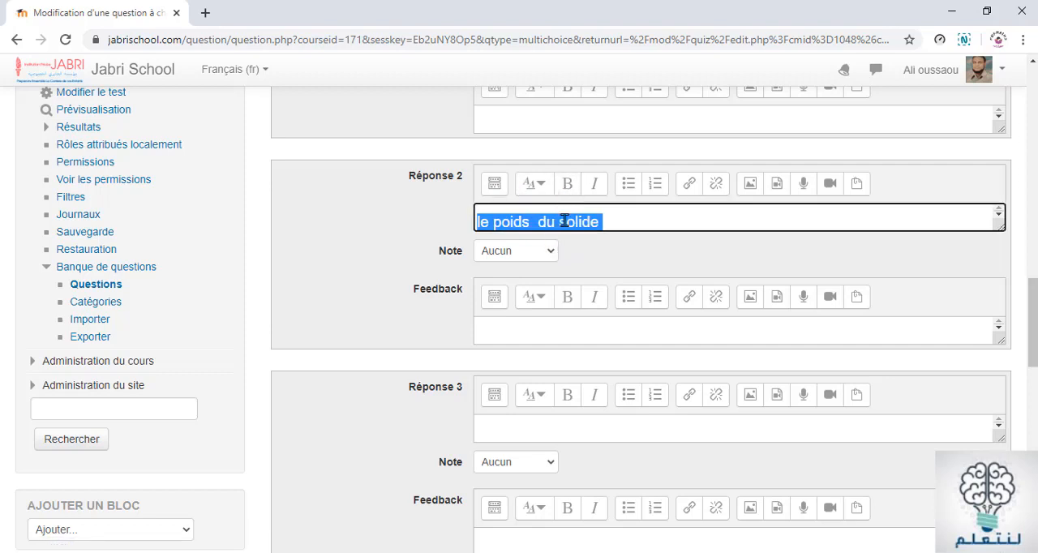
Make "le poids" bold in Réponse 2 and "l'altitude" bold in Réponse 1
{"action": "left_click", "coordinate": [637, 219]}
{"action": "left_click_drag", "start_coordinate": [535, 222], "coordinate": [476, 221]}
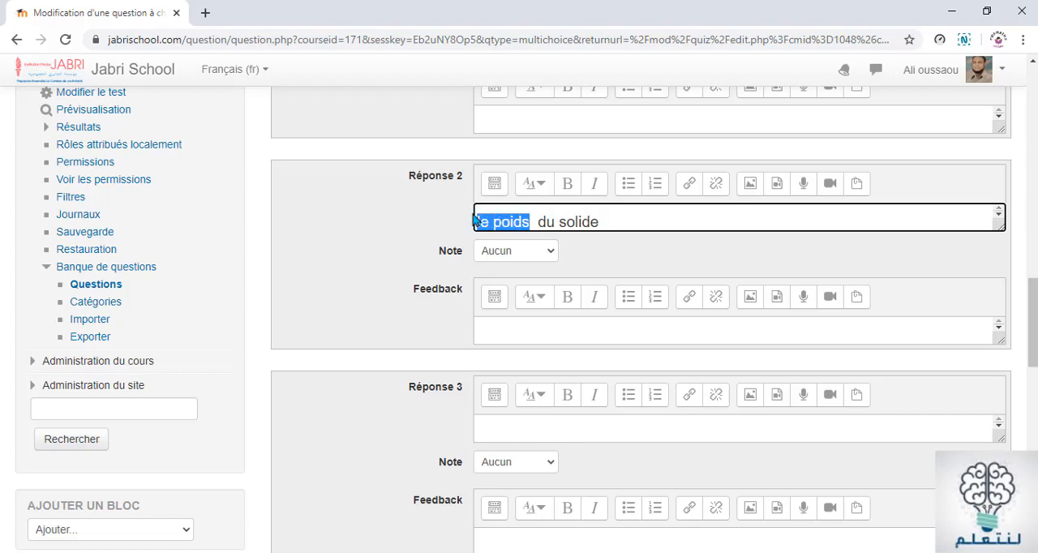
{"action": "left_click", "coordinate": [568, 191]}
{"action": "scroll", "coordinate": [600, 235], "scroll_direction": "up", "scroll_amount": 3}
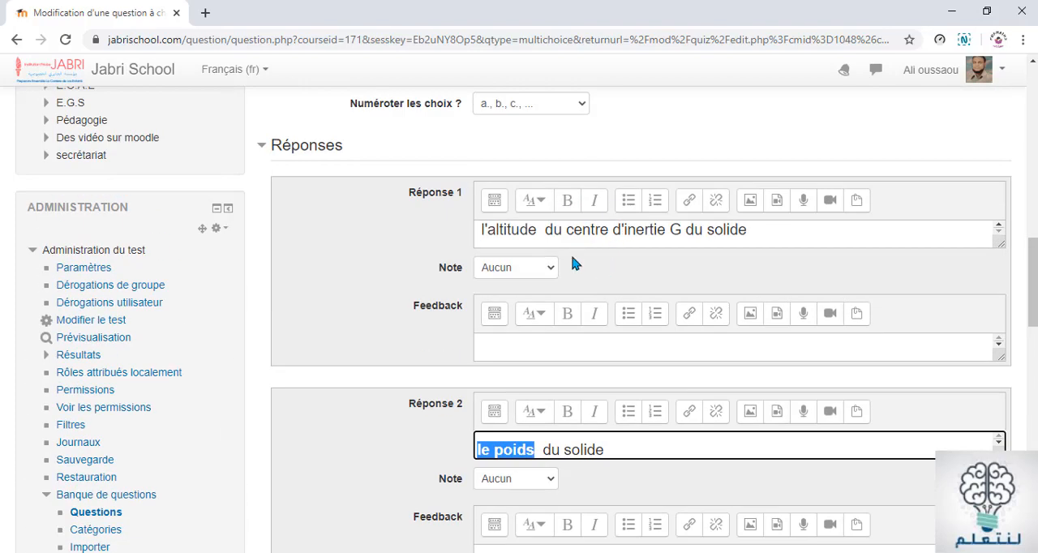
{"action": "left_click", "coordinate": [535, 241]}
{"action": "left_click_drag", "start_coordinate": [533, 231], "coordinate": [477, 233]}
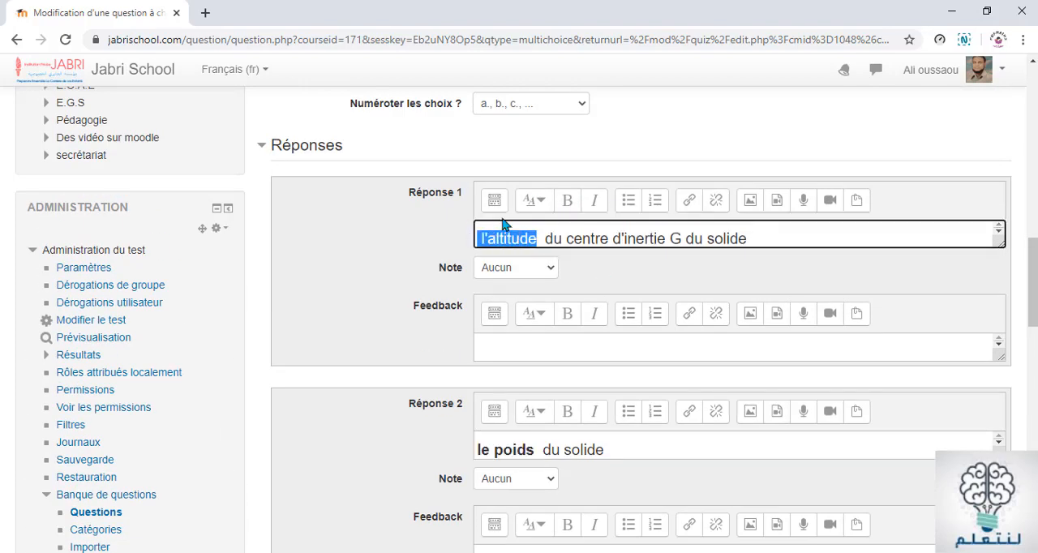
{"action": "left_click", "coordinate": [567, 200]}
Set the Note of Réponse 1, the altitude answer, to 100%
{"action": "scroll", "coordinate": [588, 254], "scroll_direction": "down", "scroll_amount": 3}
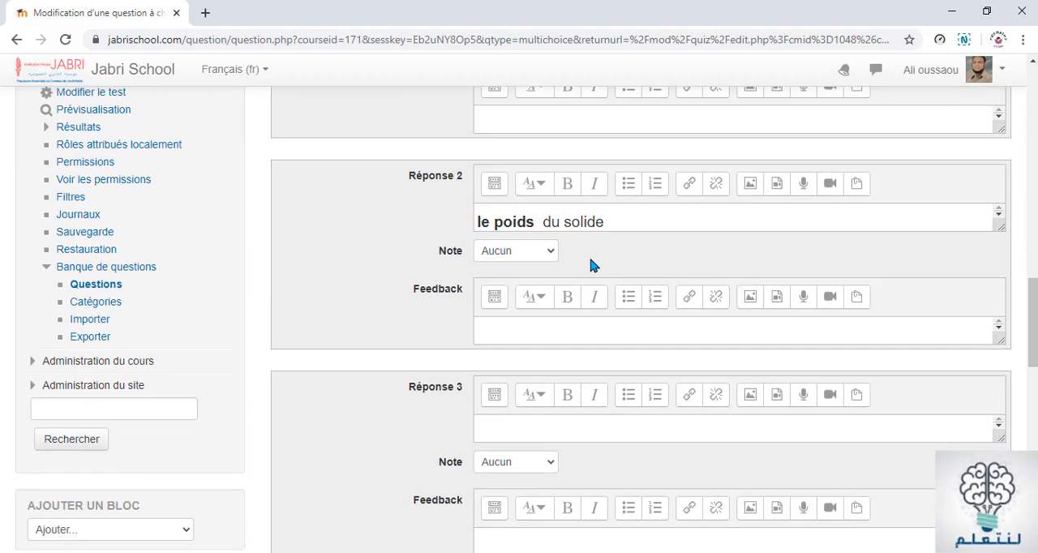
{"action": "scroll", "coordinate": [704, 240], "scroll_direction": "up", "scroll_amount": 6}
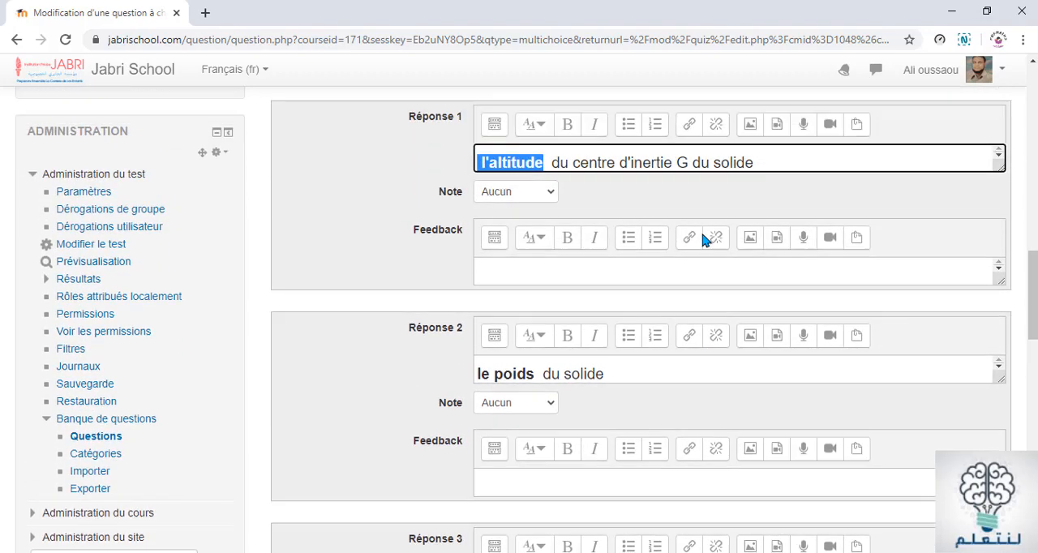
{"action": "scroll", "coordinate": [704, 250], "scroll_direction": "down", "scroll_amount": 2}
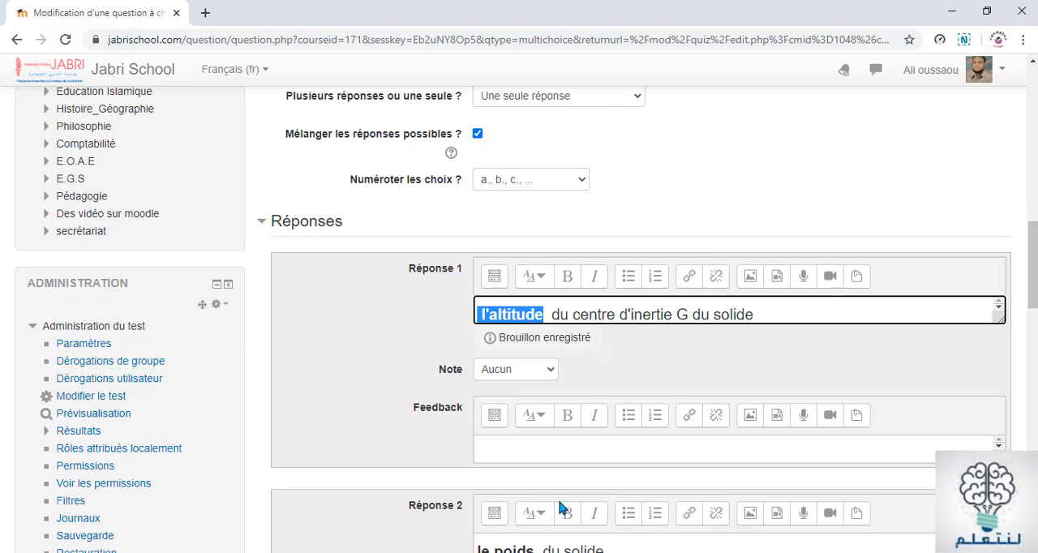
{"action": "scroll", "coordinate": [561, 505], "scroll_direction": "down", "scroll_amount": 2}
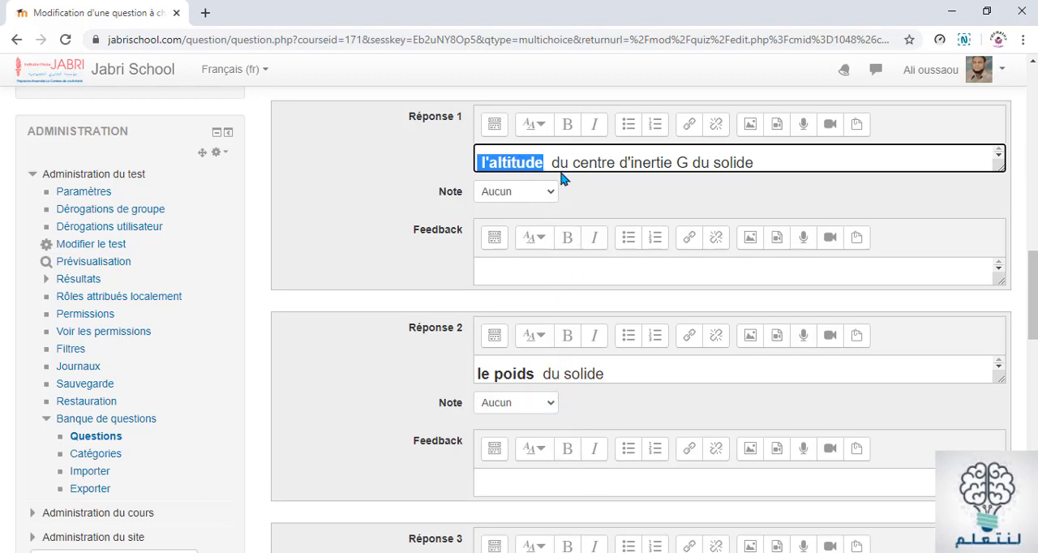
{"action": "left_click", "coordinate": [549, 196]}
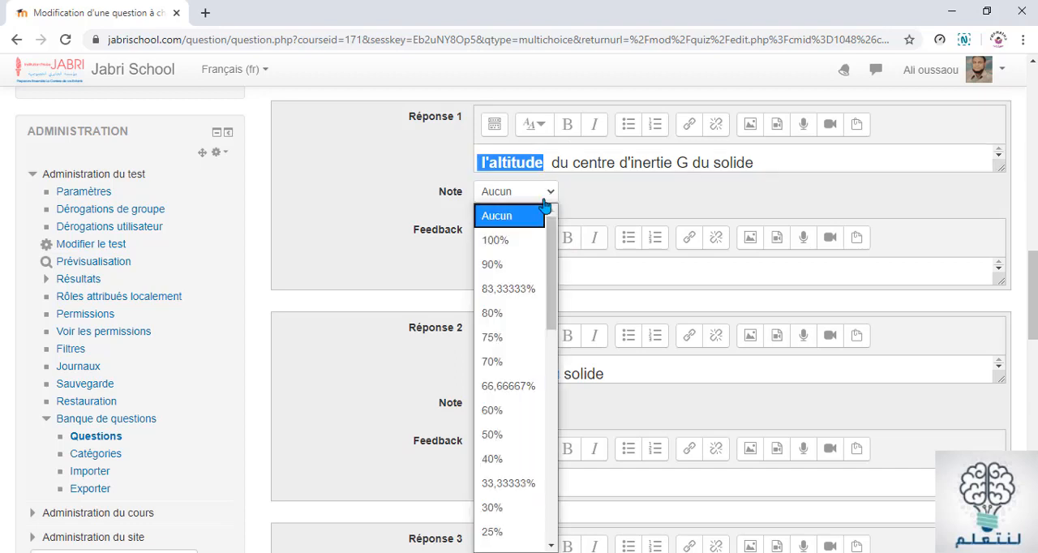
{"action": "left_click", "coordinate": [494, 242]}
Return to the "Travail et Energie potentielle de pesanteur" course page and locate Test 1 in section 1
{"action": "left_click", "coordinate": [397, 177]}
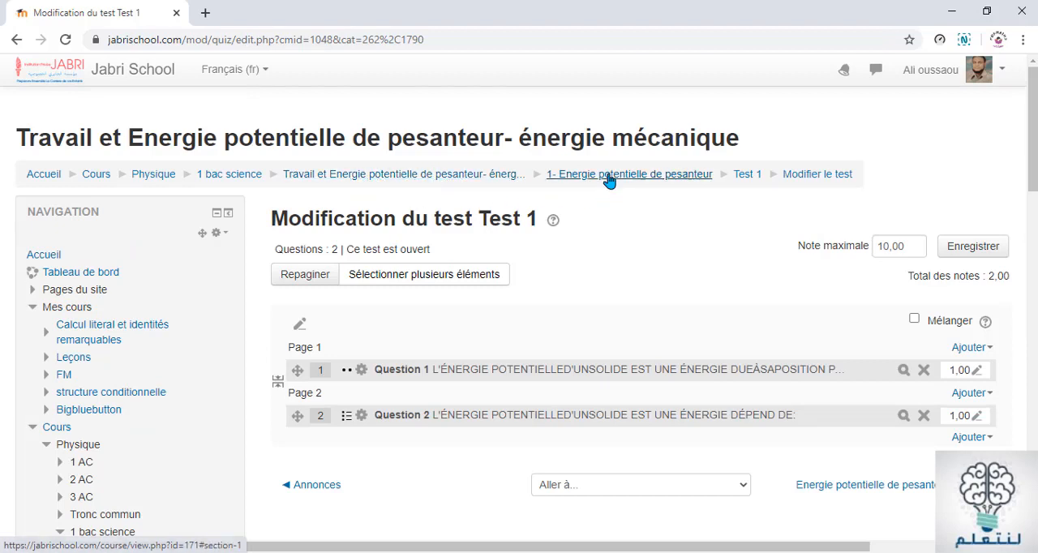
{"action": "left_click", "coordinate": [398, 174]}
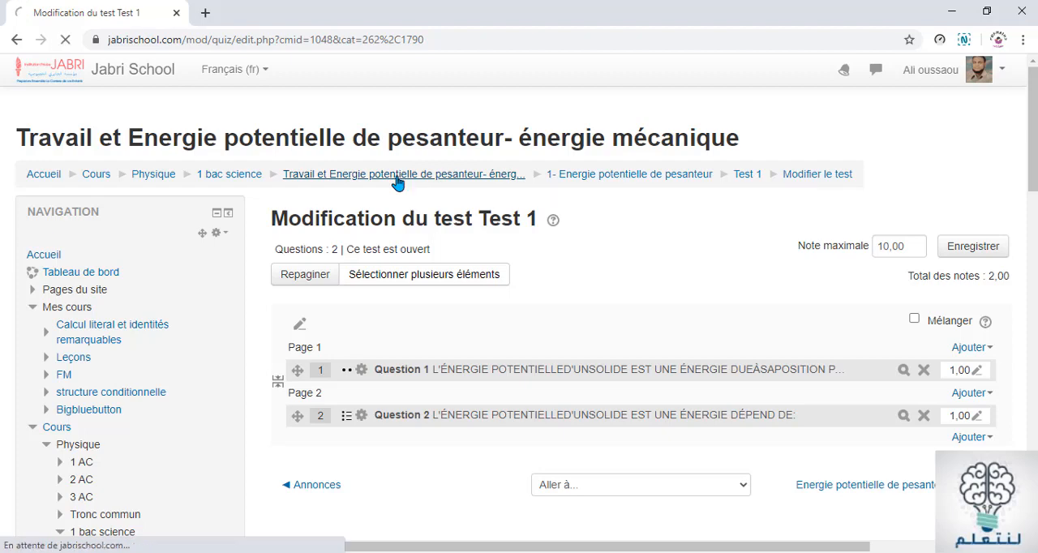
{"action": "scroll", "coordinate": [498, 309], "scroll_direction": "down", "scroll_amount": 5}
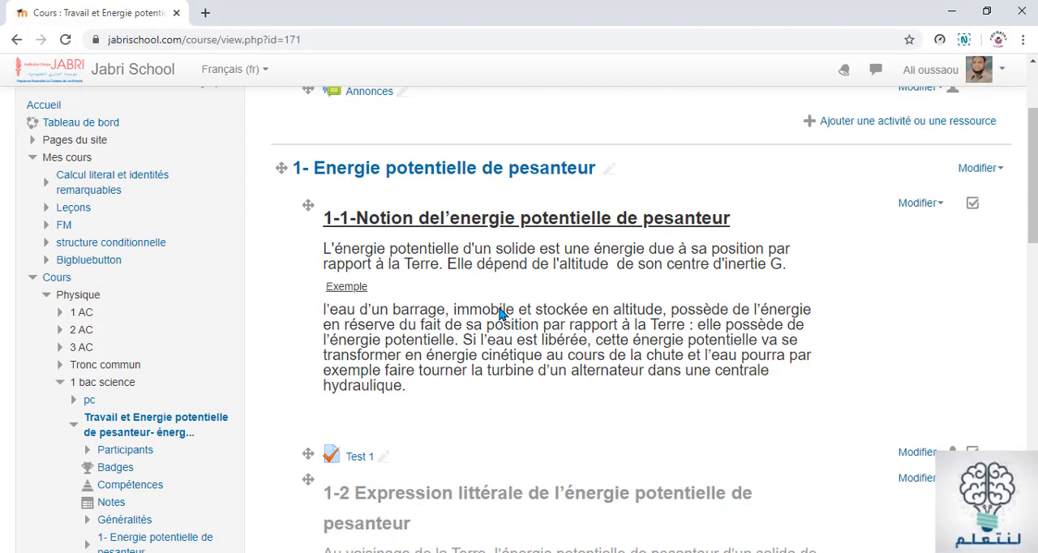
{"action": "scroll", "coordinate": [457, 271], "scroll_direction": "up", "scroll_amount": 2}
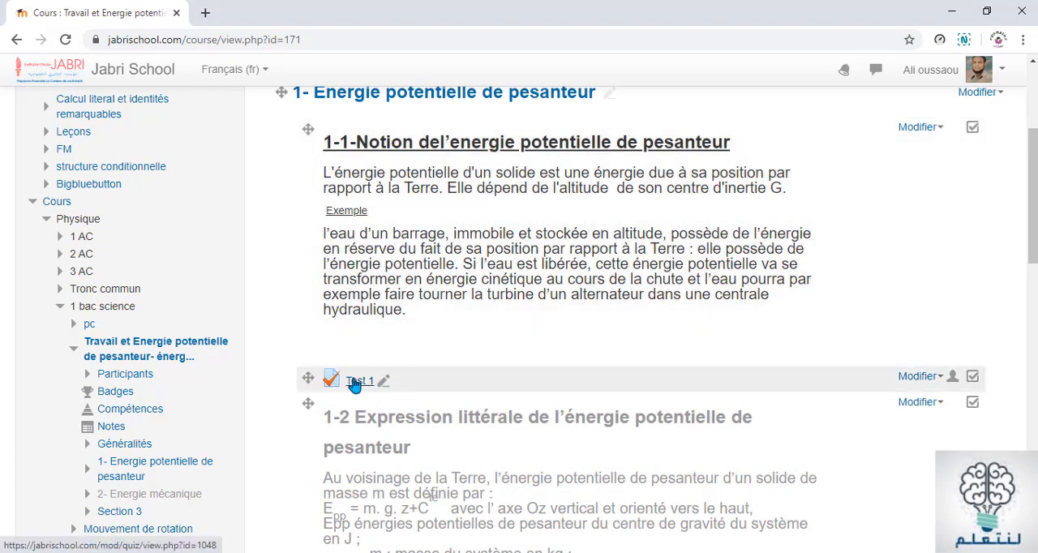
{"action": "scroll", "coordinate": [610, 274], "scroll_direction": "down", "scroll_amount": 1}
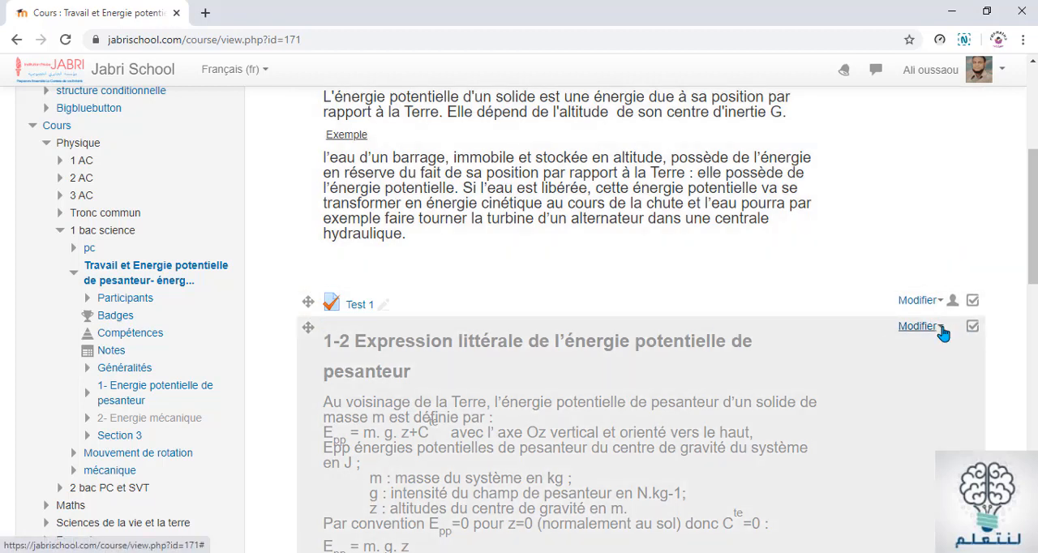
Make the hidden "1-2 Expression littérale de l'énergie potentielle de pesanteur" label visible to students
{"action": "left_click", "coordinate": [939, 326]}
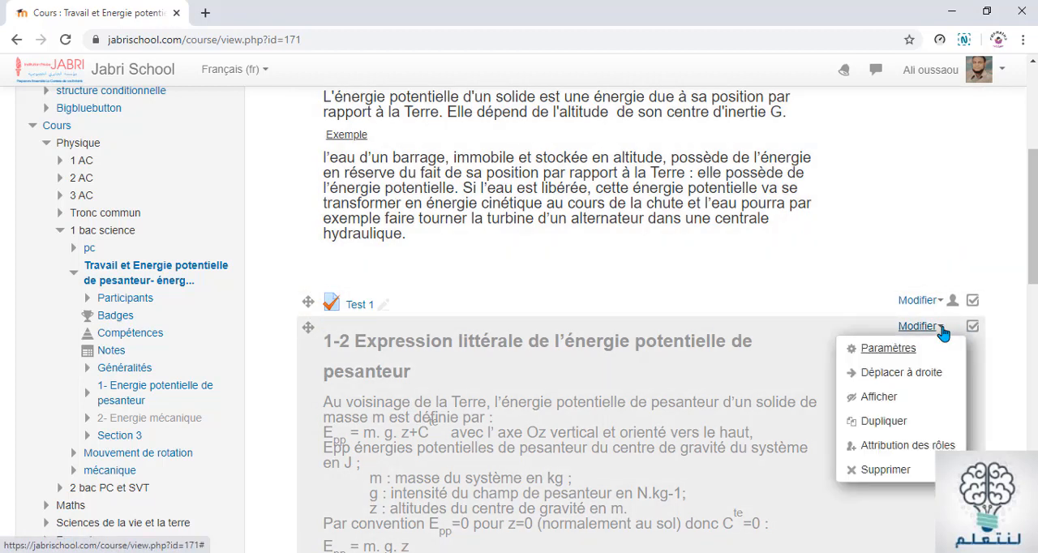
{"action": "left_click", "coordinate": [876, 398]}
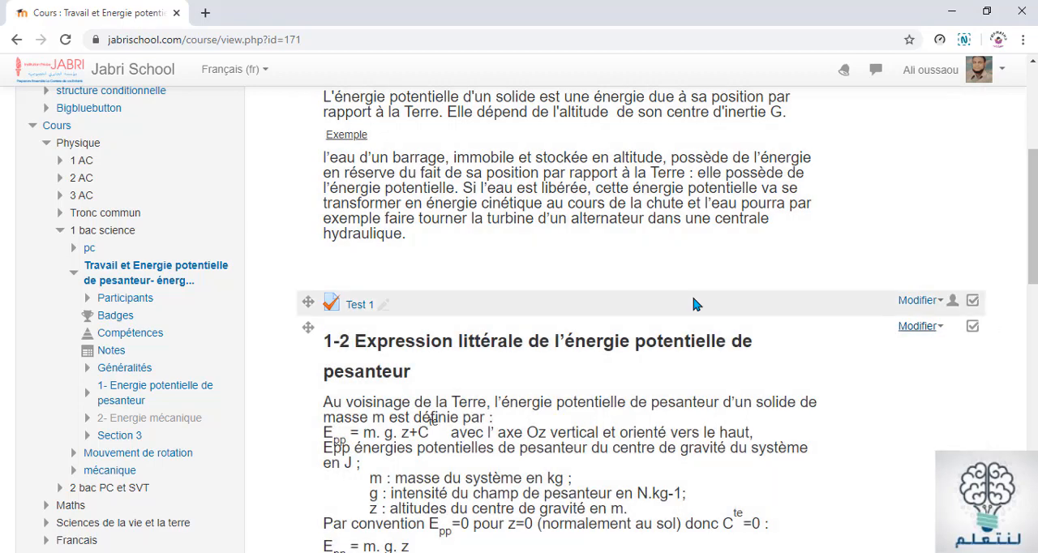
Add a new Test activity to the section "1- Energie potentielle de pesanteur"
{"action": "scroll", "coordinate": [631, 301], "scroll_direction": "down", "scroll_amount": 3}
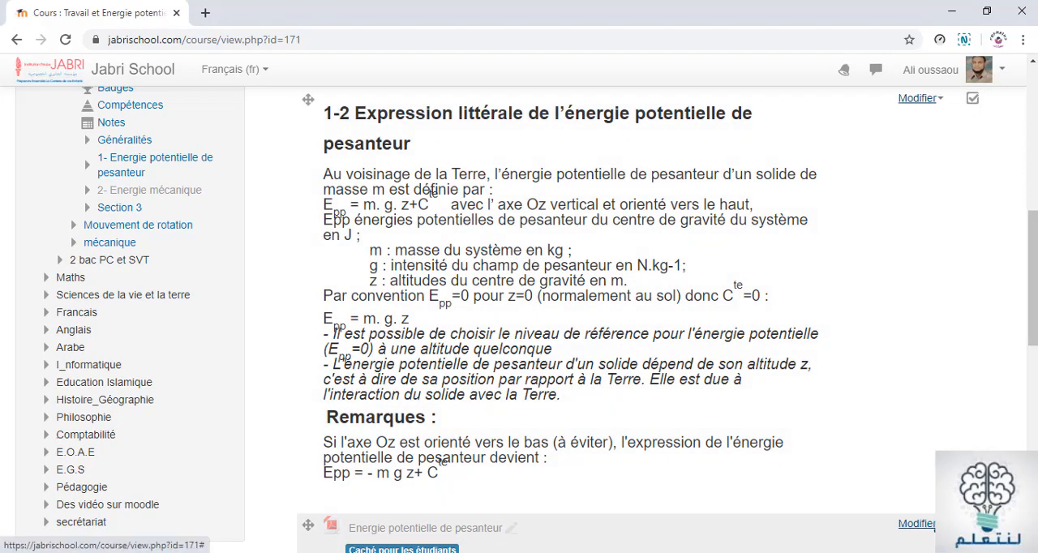
{"action": "scroll", "coordinate": [902, 420], "scroll_direction": "down", "scroll_amount": 4}
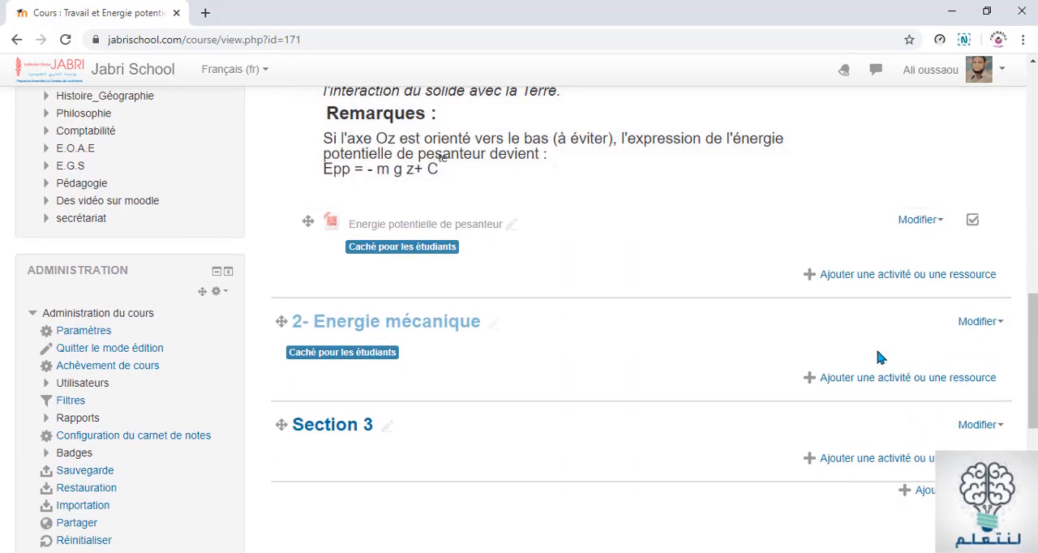
{"action": "left_click", "coordinate": [854, 280]}
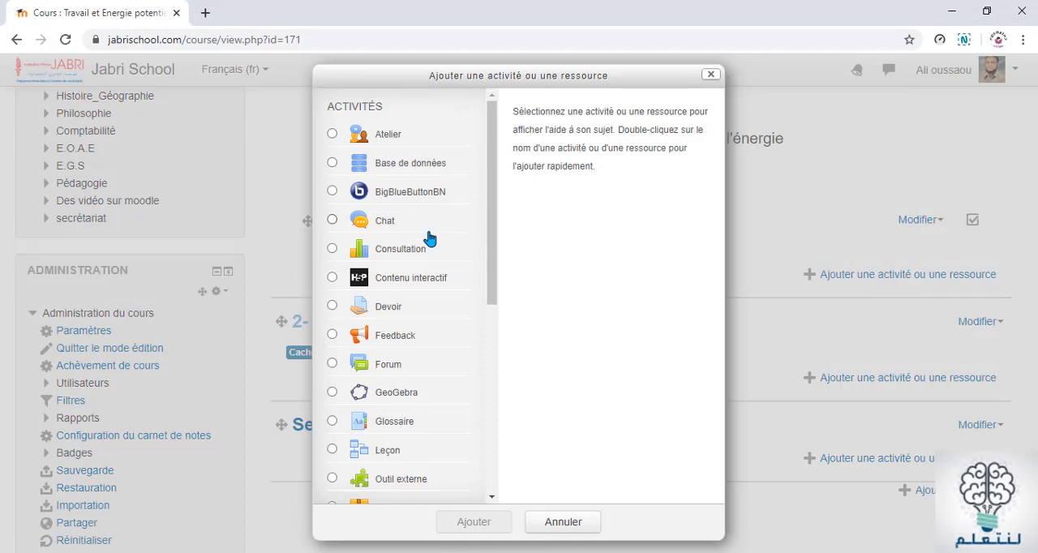
{"action": "scroll", "coordinate": [430, 239], "scroll_direction": "down", "scroll_amount": 2}
{"action": "scroll", "coordinate": [430, 239], "scroll_direction": "down", "scroll_amount": 3}
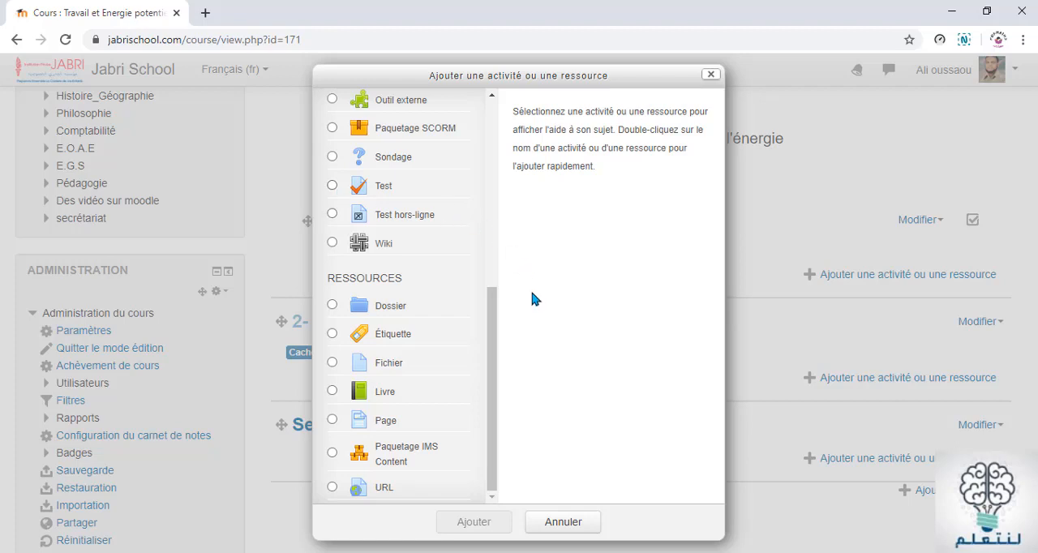
{"action": "scroll", "coordinate": [493, 329], "scroll_direction": "up", "scroll_amount": 1}
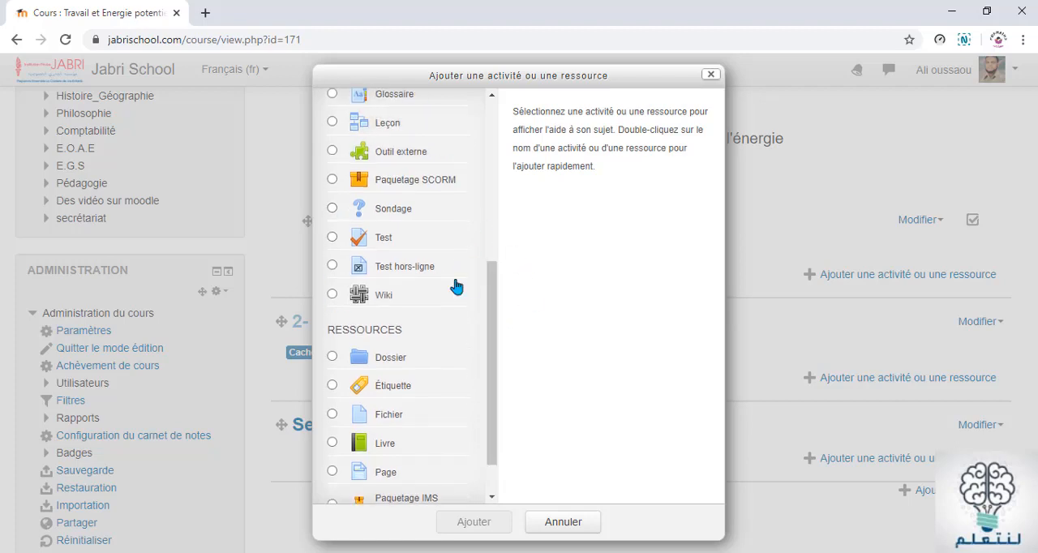
{"action": "left_click", "coordinate": [371, 237]}
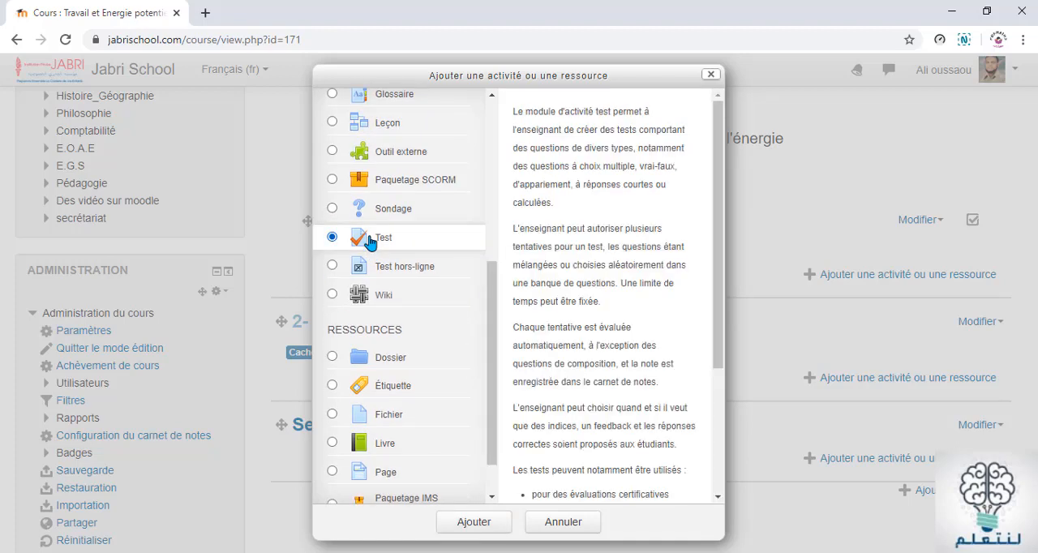
{"action": "left_click", "coordinate": [469, 524]}
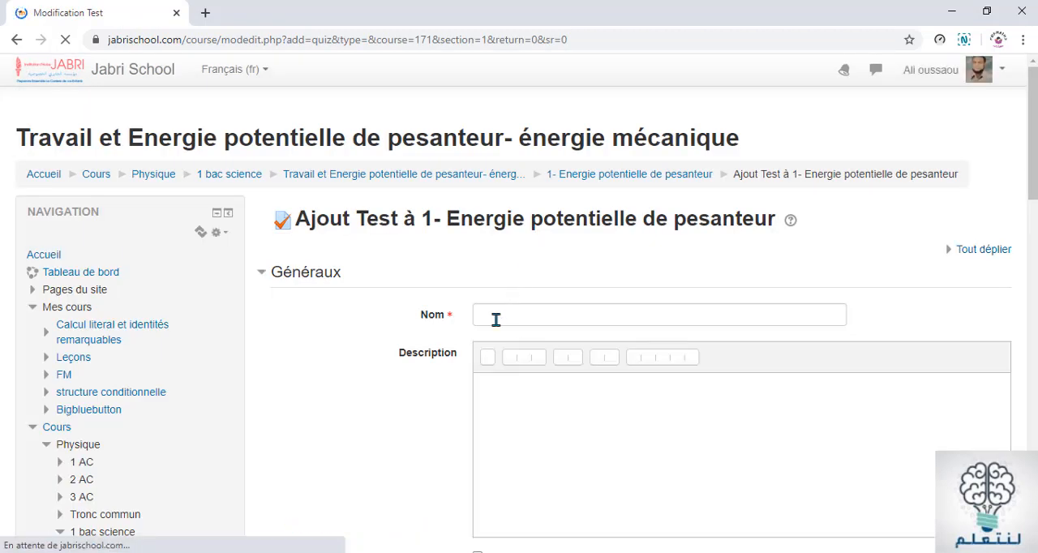
Name the new quiz "Test 2", leave its description empty, and save it with a return to the course
{"action": "left_click", "coordinate": [495, 320]}
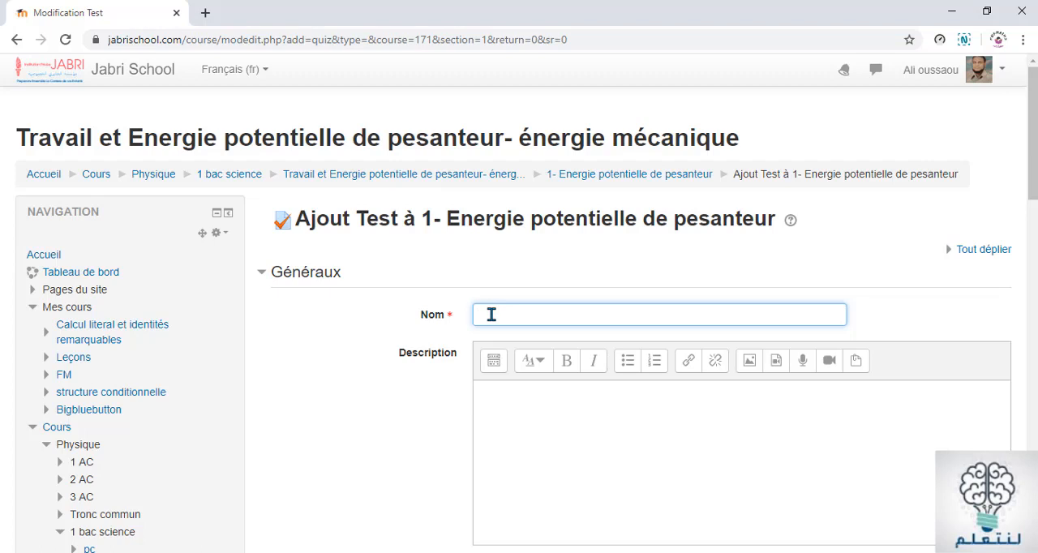
{"action": "type", "text": "Test 2"}
{"action": "scroll", "coordinate": [826, 272], "scroll_direction": "down", "scroll_amount": 2}
{"action": "left_click", "coordinate": [496, 248]}
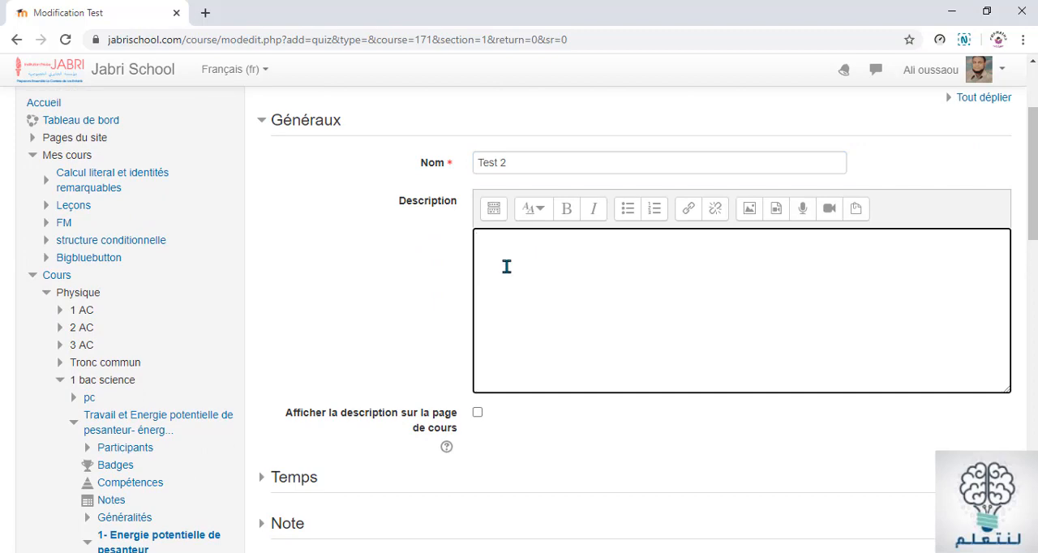
{"action": "scroll", "coordinate": [511, 268], "scroll_direction": "down", "scroll_amount": 7}
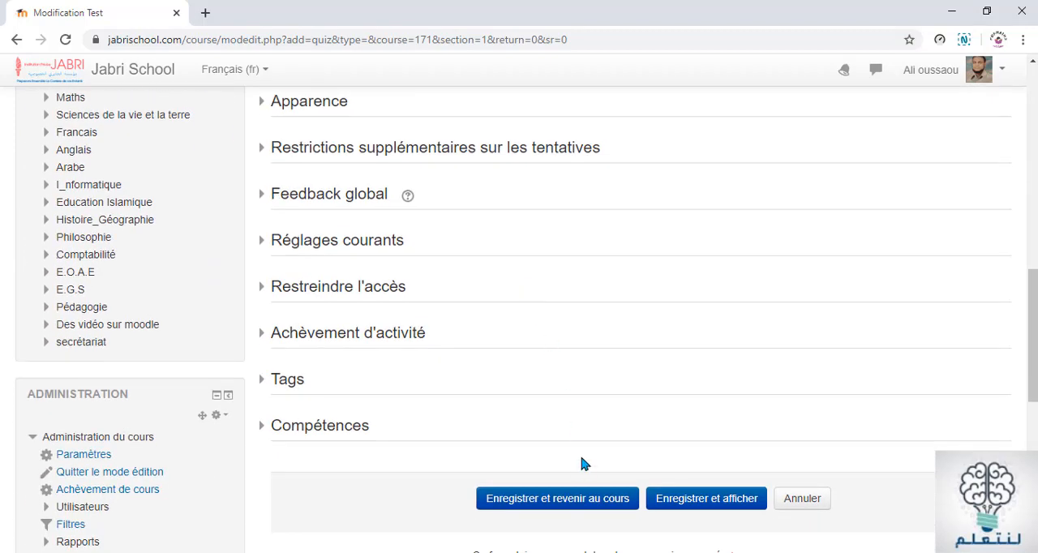
{"action": "left_click", "coordinate": [561, 504]}
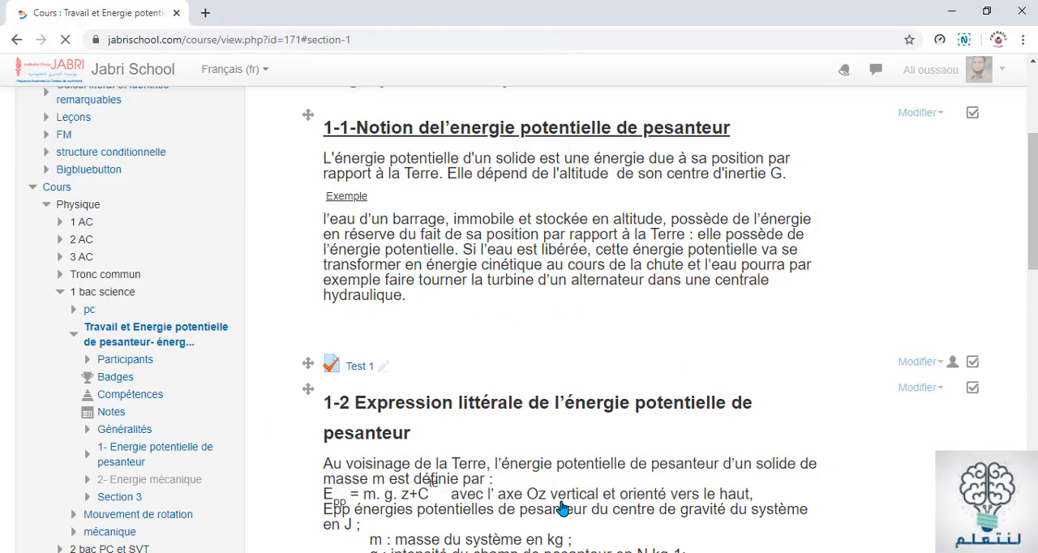
Move Test 2 above the hidden "Energie potentielle de pesanteur" file in section 1
{"action": "scroll", "coordinate": [582, 340], "scroll_direction": "down", "scroll_amount": 2}
{"action": "scroll", "coordinate": [586, 350], "scroll_direction": "down", "scroll_amount": 4}
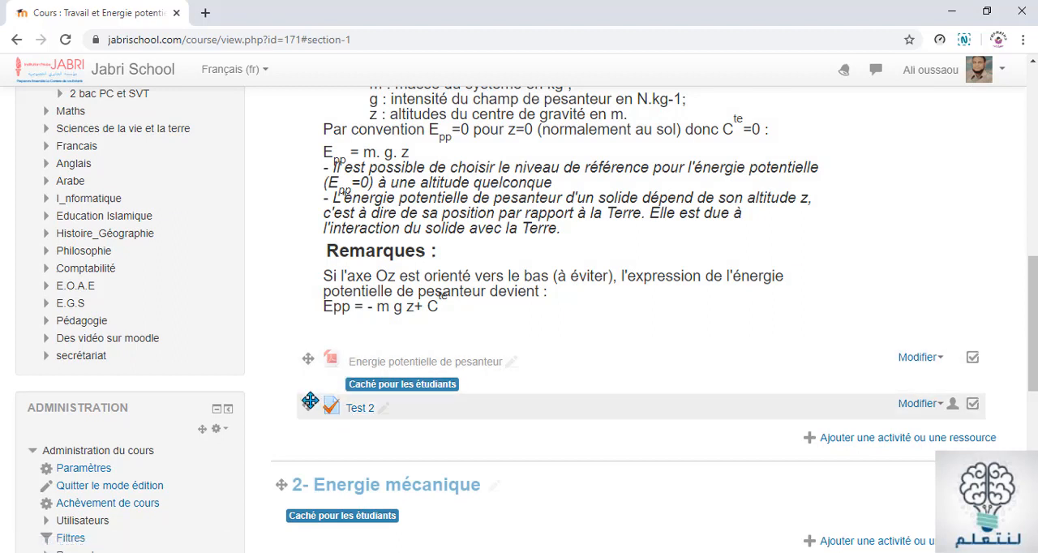
{"action": "left_click_drag", "start_coordinate": [310, 402], "coordinate": [305, 351]}
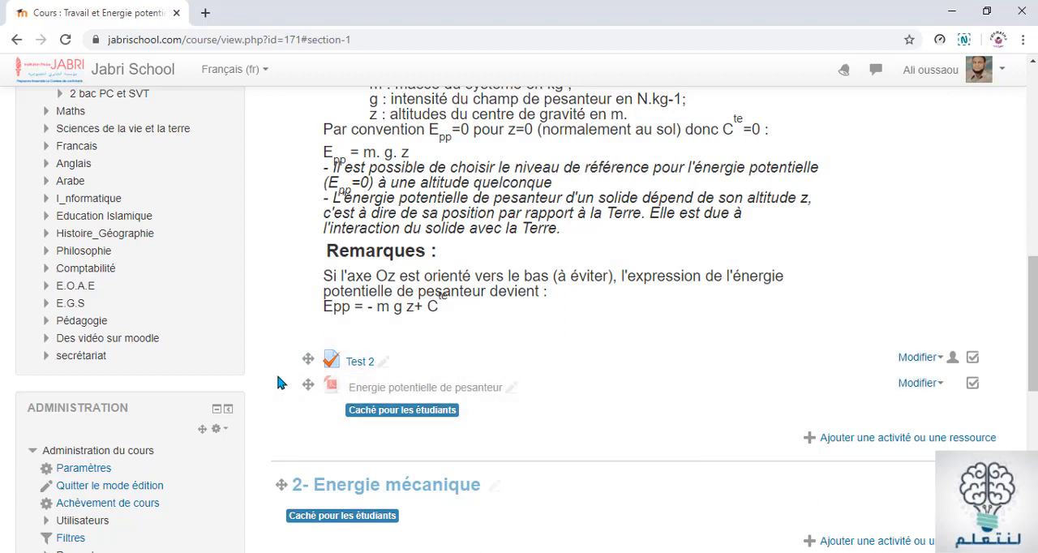
Open Test 2 from the course page and bring up its question editing page
{"action": "left_click", "coordinate": [350, 363]}
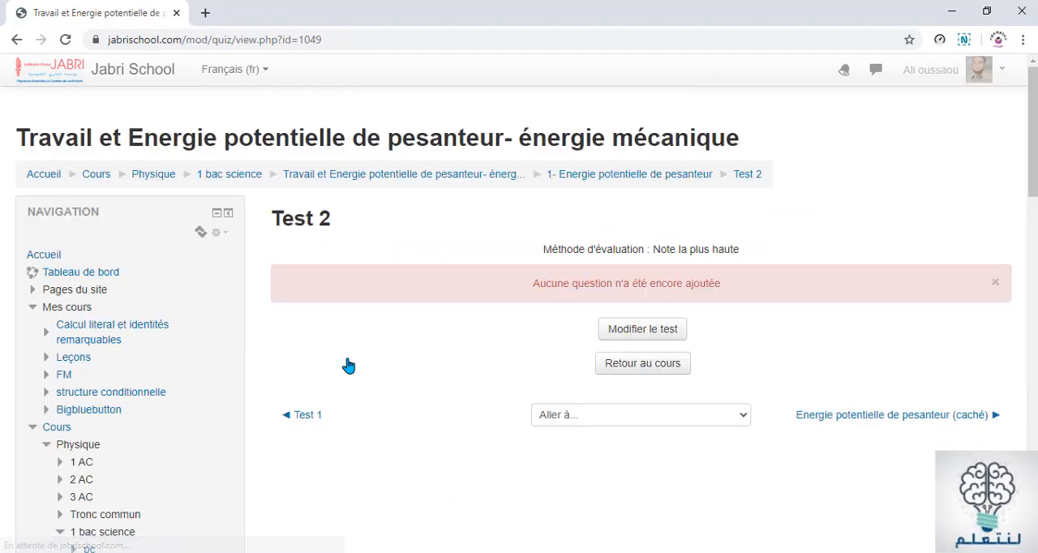
{"action": "left_click", "coordinate": [658, 331]}
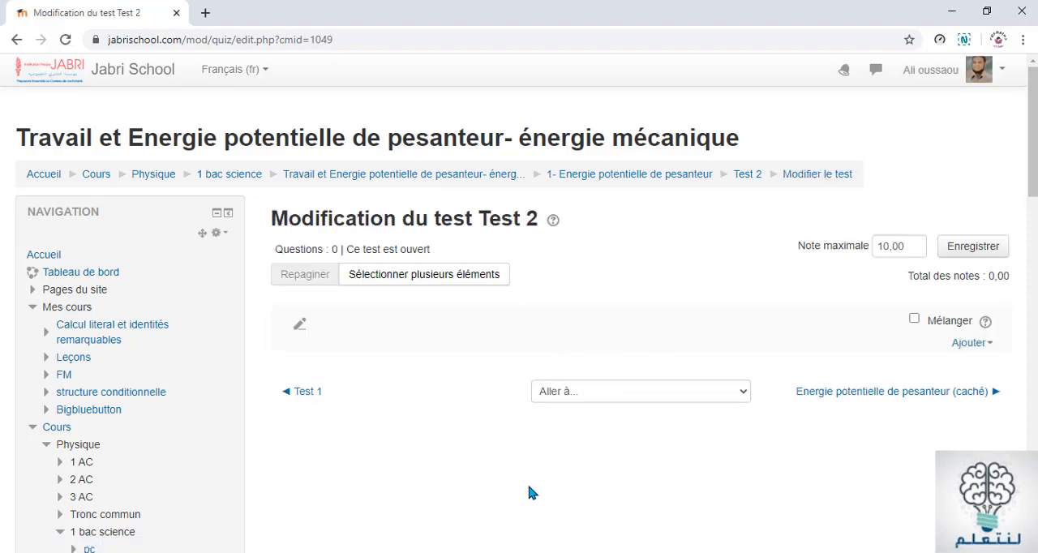
{"action": "scroll", "coordinate": [540, 473], "scroll_direction": "down", "scroll_amount": 4}
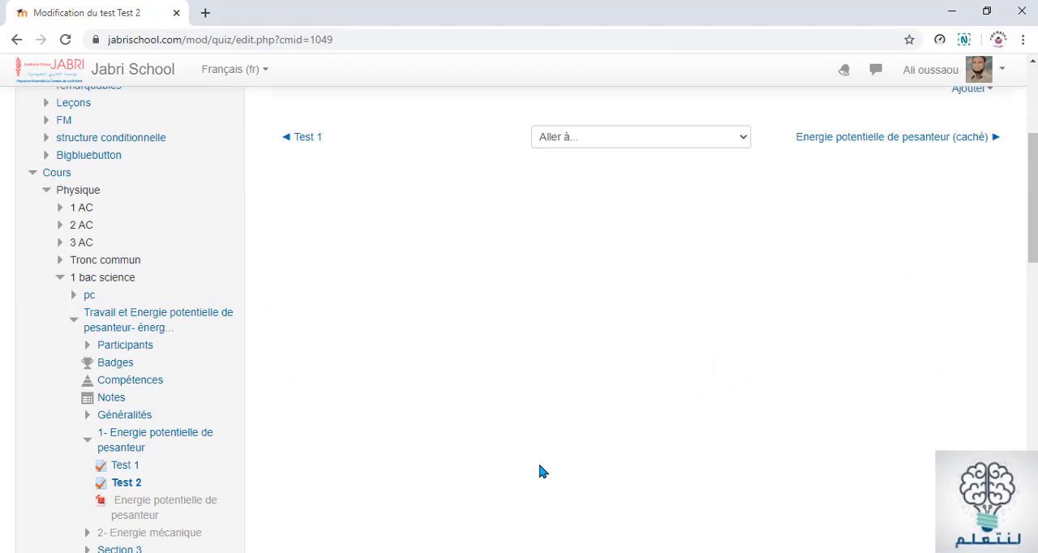
{"action": "scroll", "coordinate": [536, 503], "scroll_direction": "up", "scroll_amount": 4}
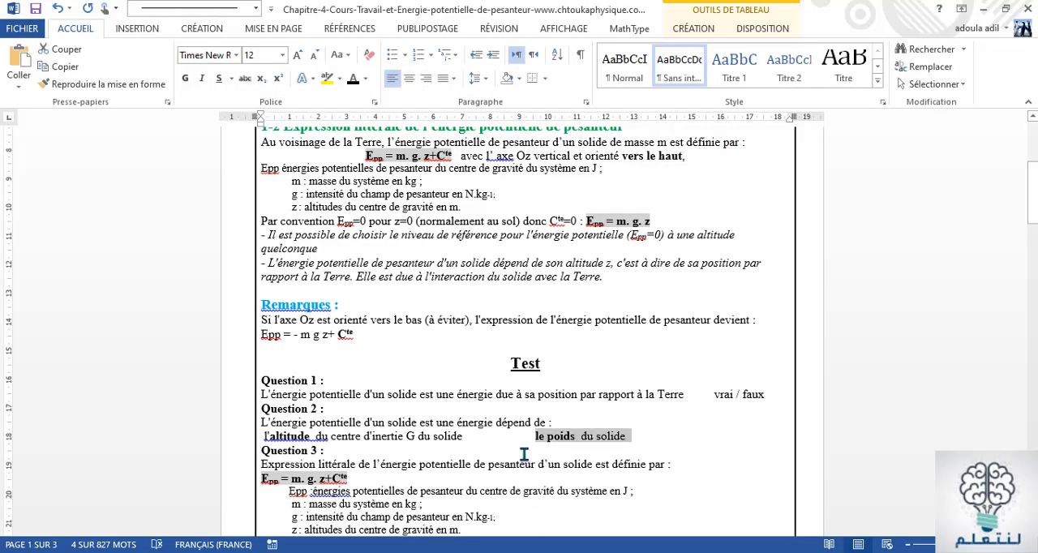
Switch to the Word document and examine the formula and variable definitions under Question 3
{"action": "scroll", "coordinate": [519, 450], "scroll_direction": "down", "scroll_amount": 3}
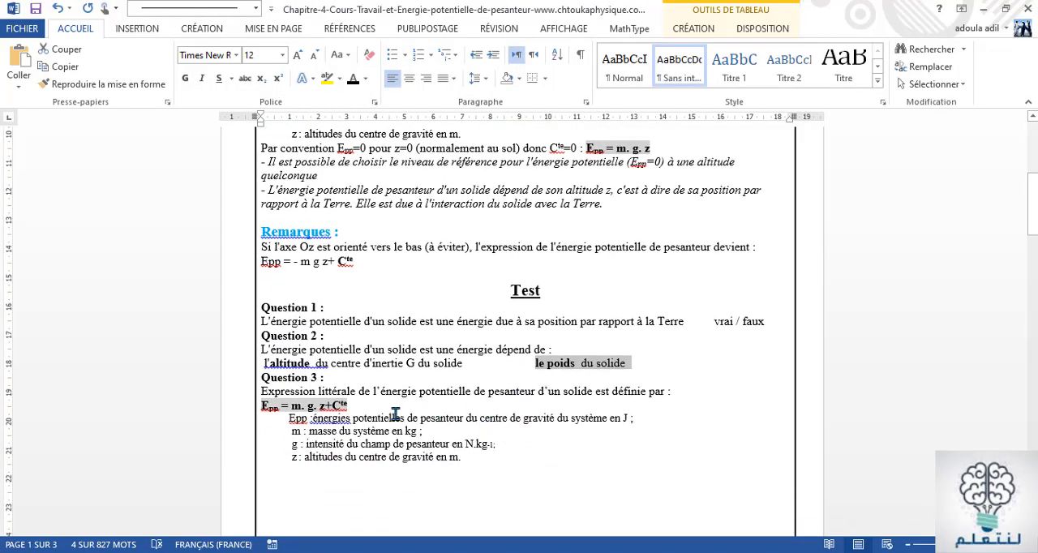
{"action": "left_click", "coordinate": [306, 432]}
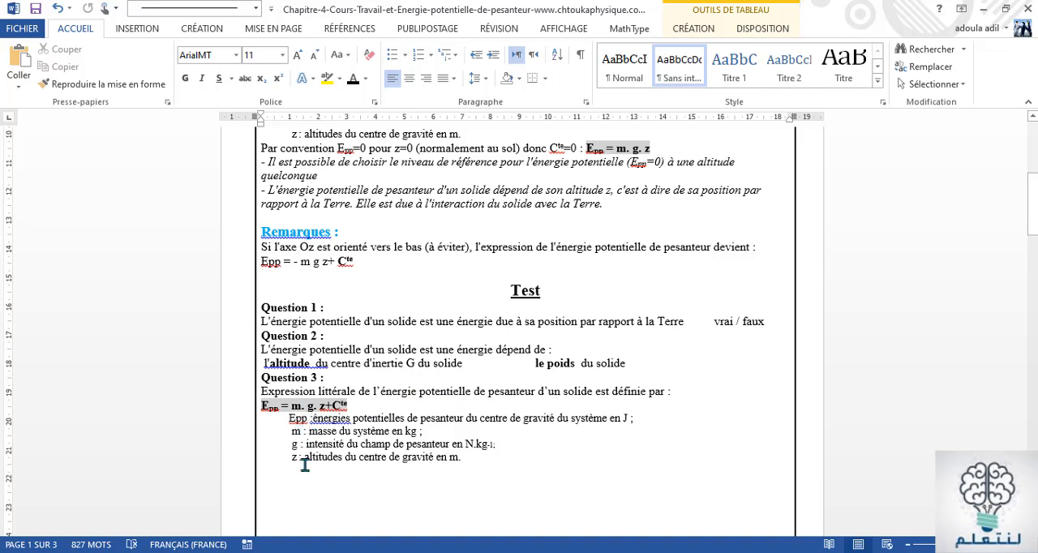
{"action": "left_click", "coordinate": [309, 431]}
{"action": "key", "text": "alt+Tab"}
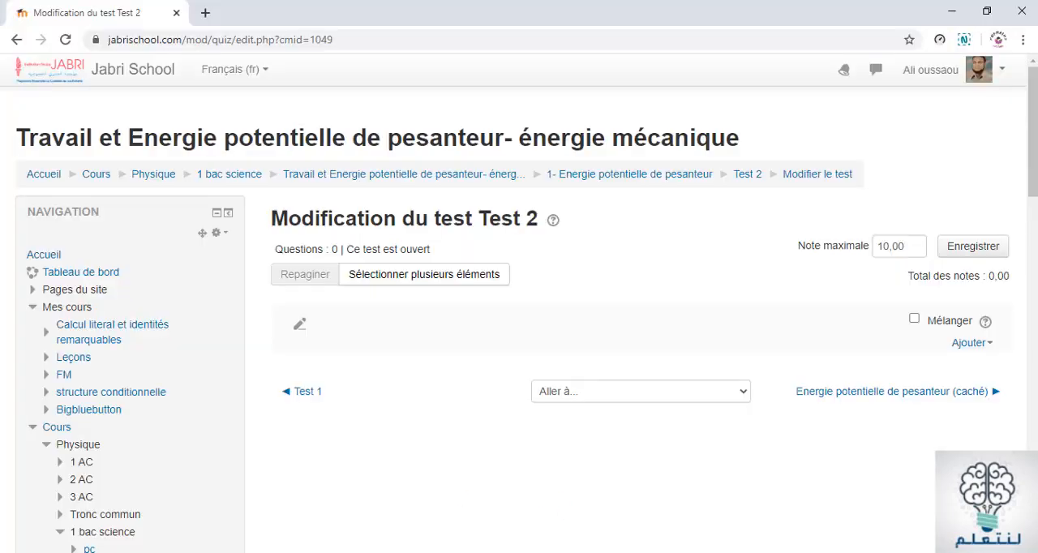
{"action": "key", "text": "alt+Tab"}
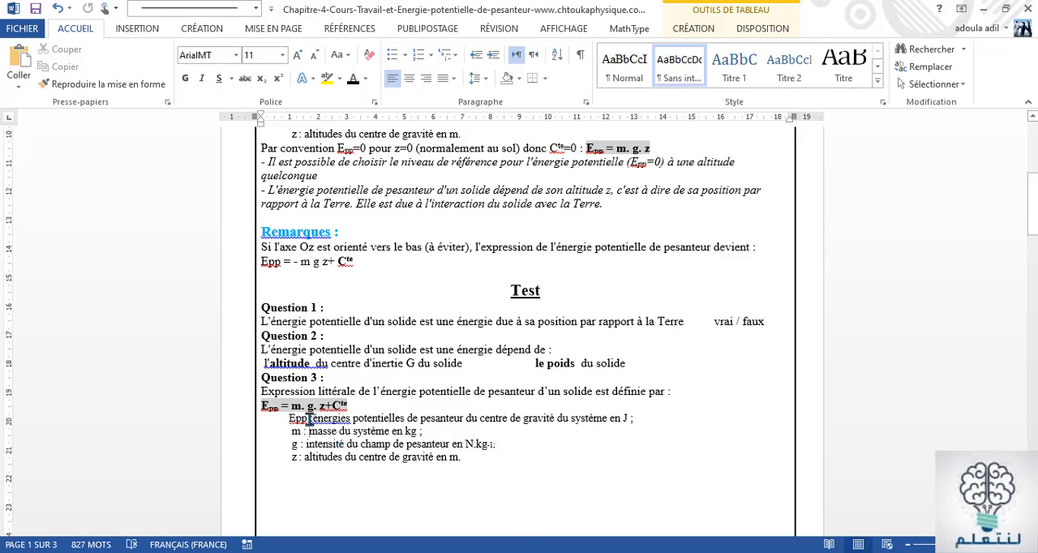
{"action": "double_click", "coordinate": [307, 418]}
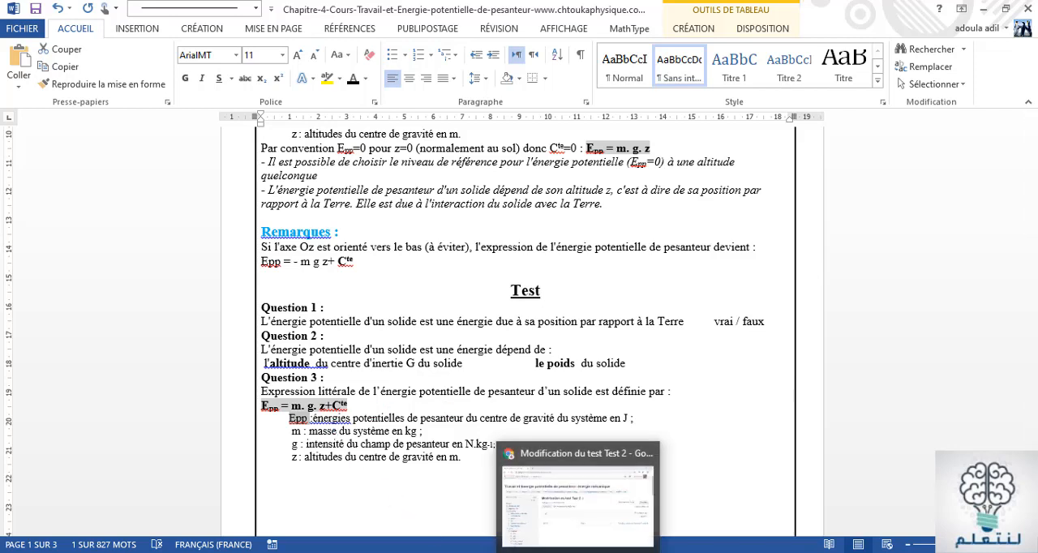
Return to Test 2 in the browser and add a new question of type Appariement
{"action": "left_click", "coordinate": [578, 552]}
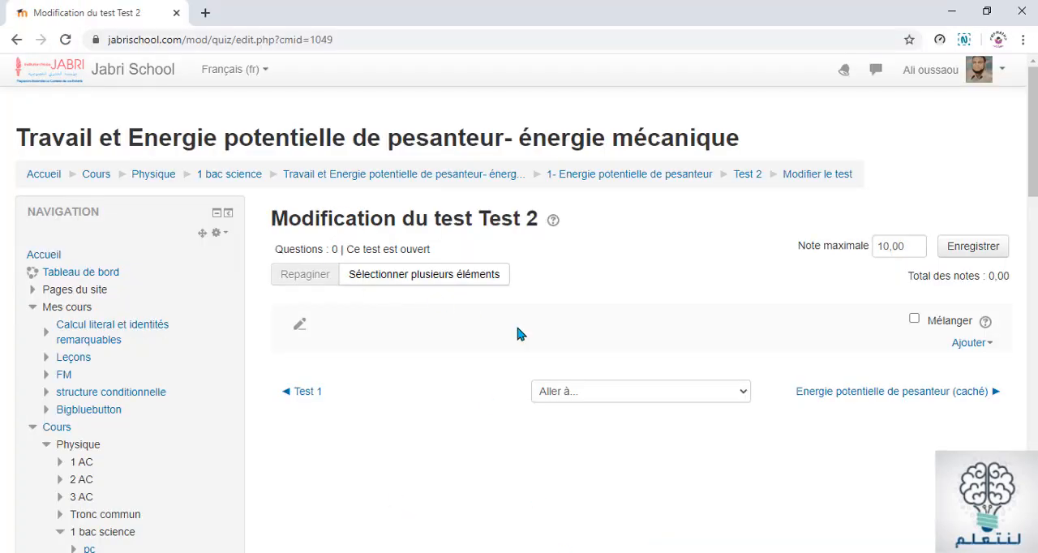
{"action": "left_click", "coordinate": [969, 349]}
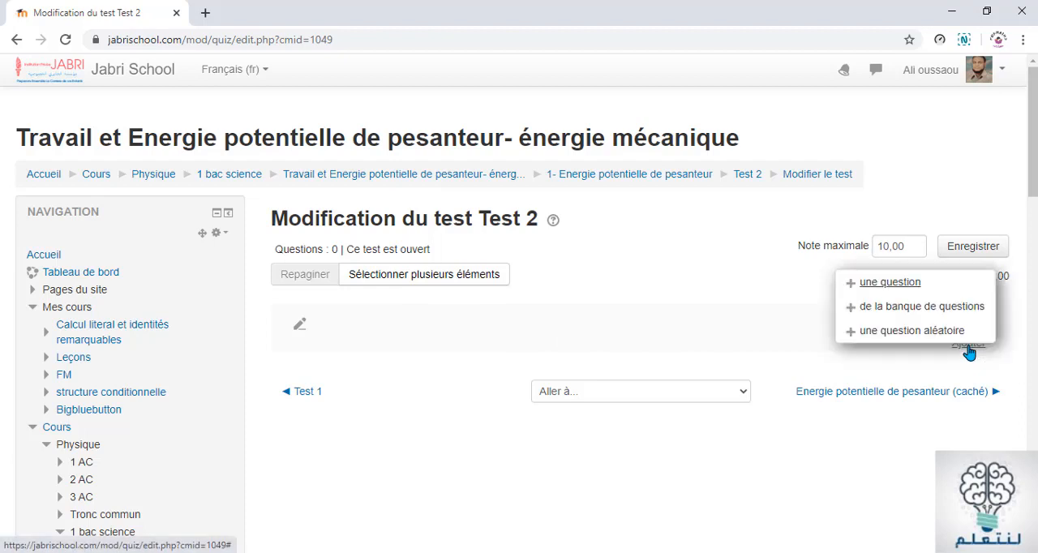
{"action": "left_click", "coordinate": [898, 284]}
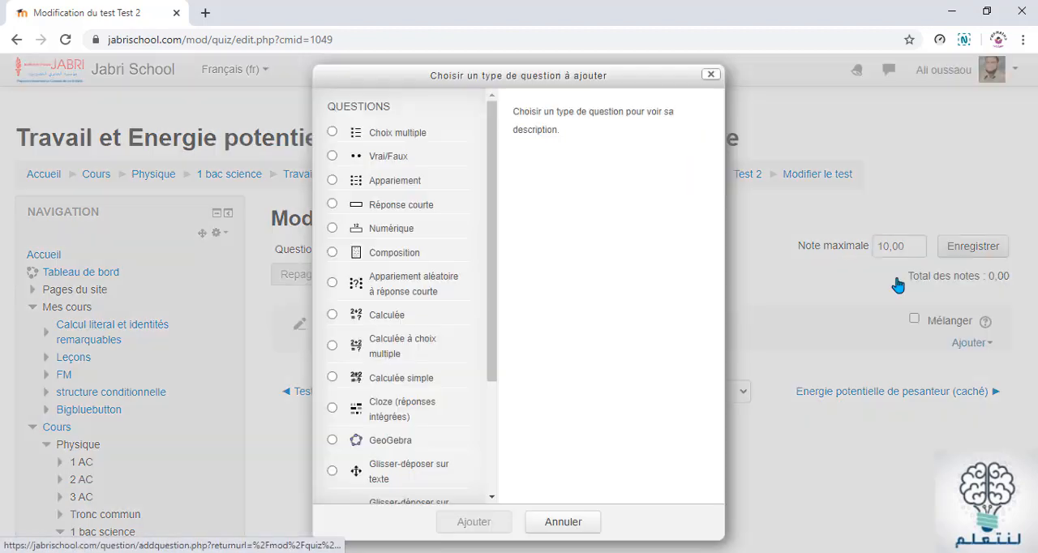
{"action": "left_click", "coordinate": [386, 188]}
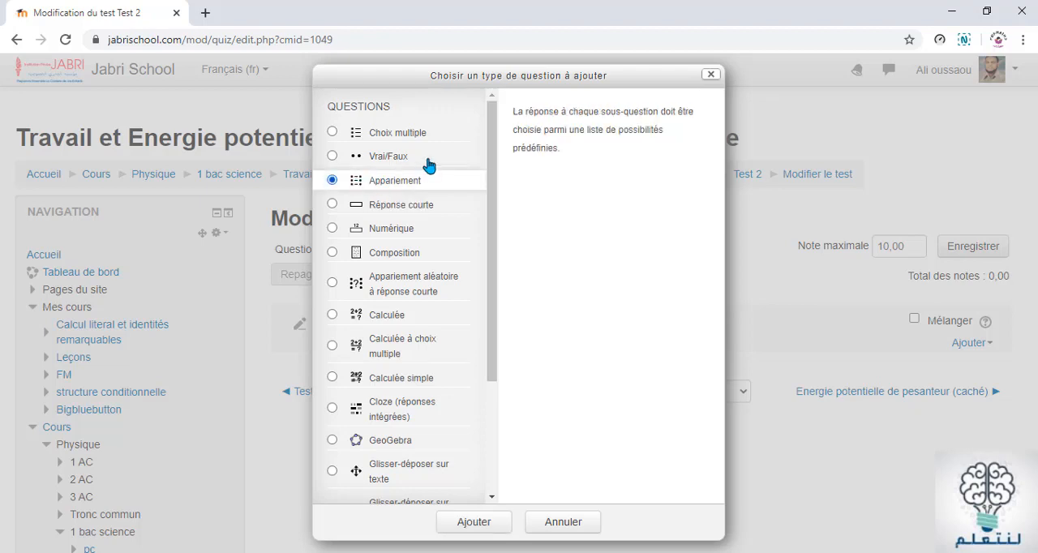
{"action": "left_click", "coordinate": [490, 525]}
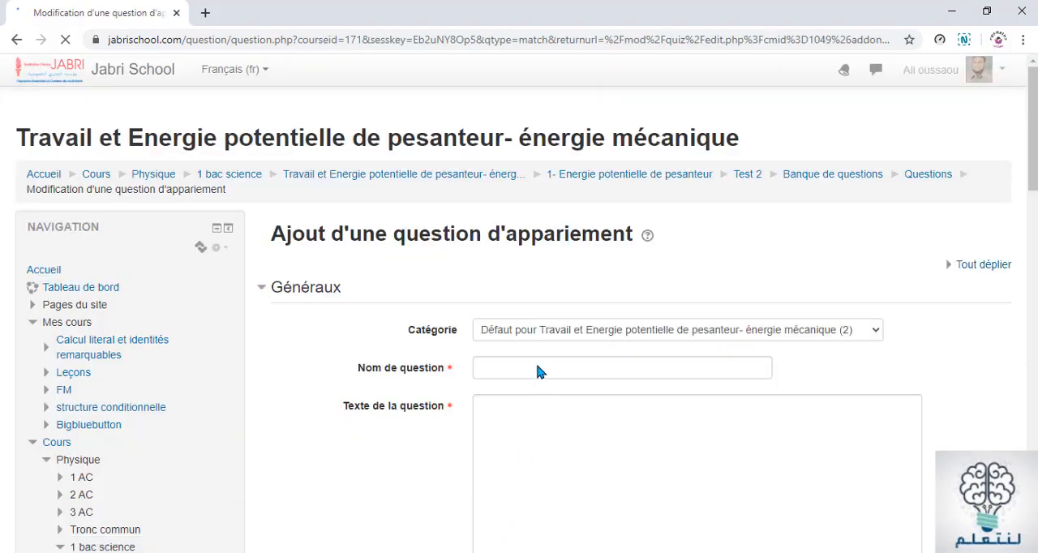
Copy the "Question 3" label from the Word document and paste it as the matching question's name in the browser
{"action": "left_click", "coordinate": [528, 367]}
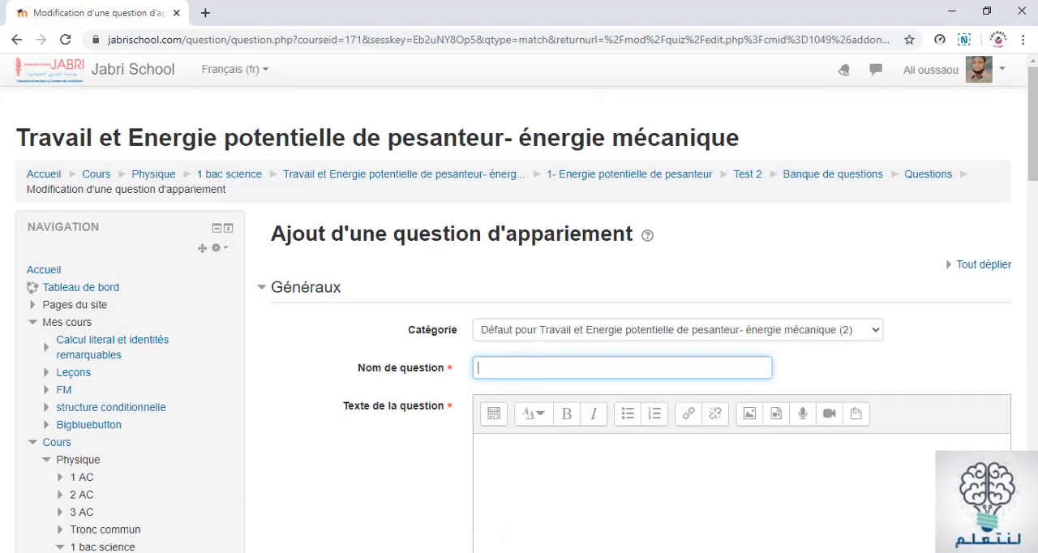
{"action": "key", "text": "alt+Tab"}
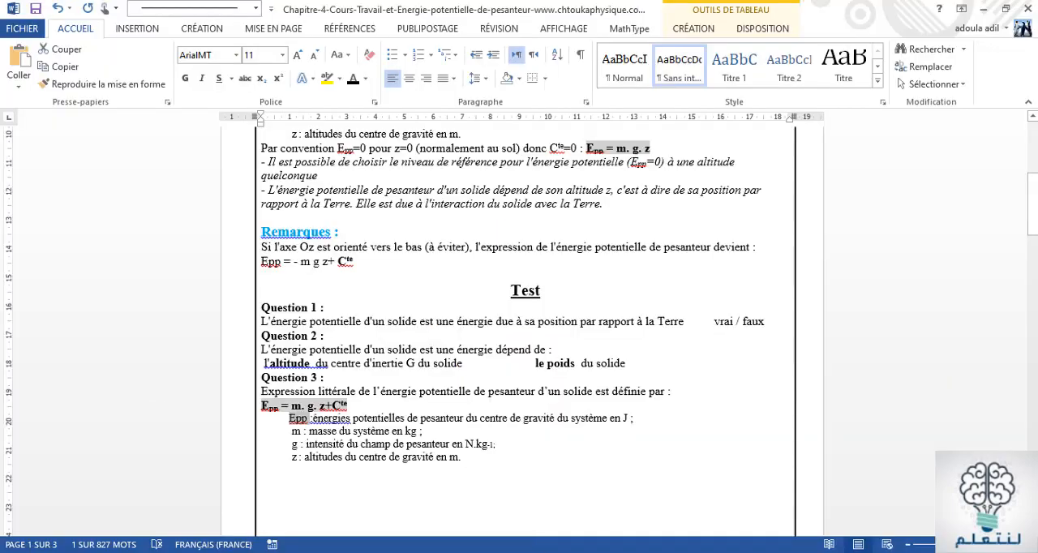
{"action": "left_click", "coordinate": [340, 378]}
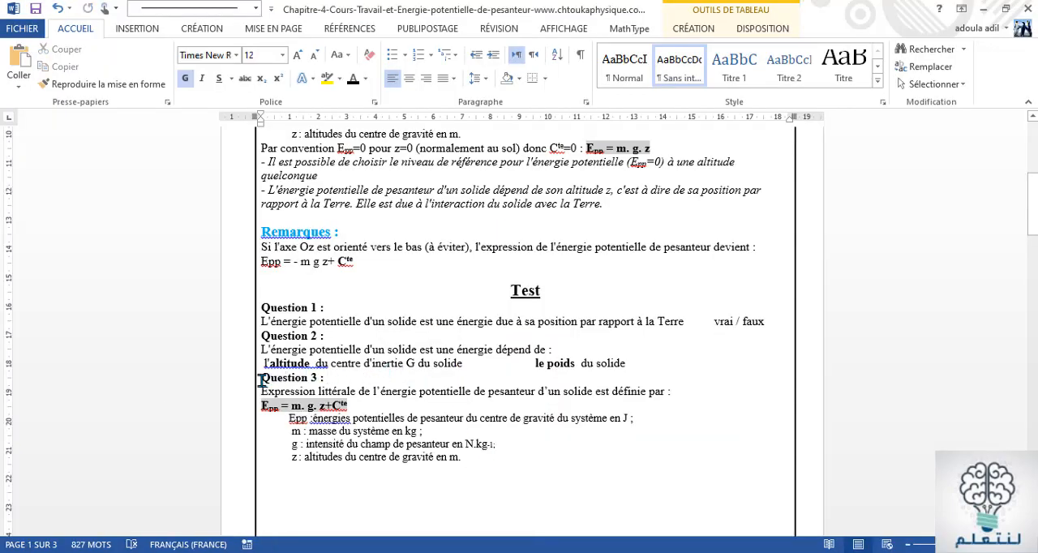
{"action": "left_click_drag", "start_coordinate": [261, 378], "coordinate": [316, 378]}
{"action": "key", "text": "ctrl+c"}
{"action": "right_click", "coordinate": [313, 378]}
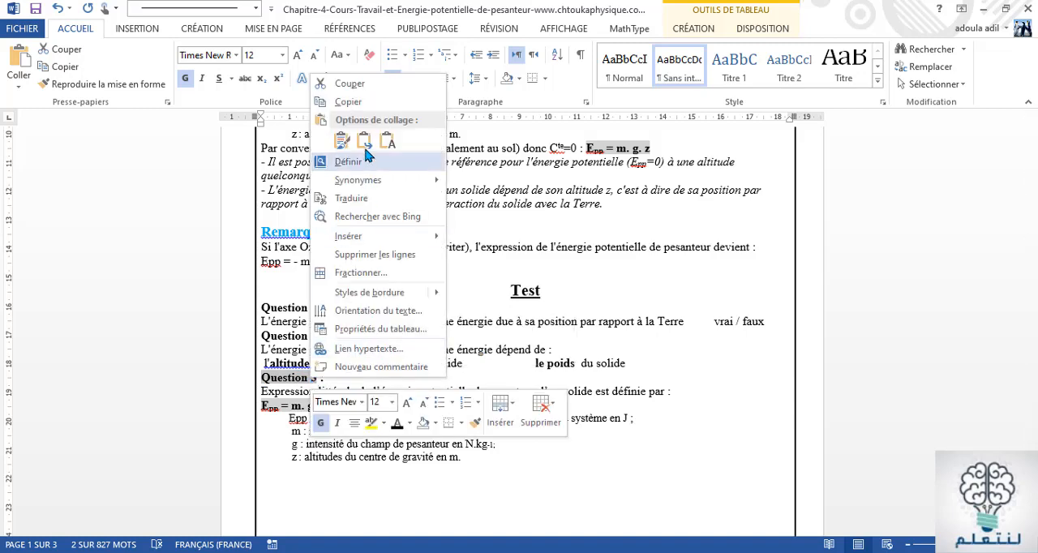
{"action": "left_click", "coordinate": [344, 103]}
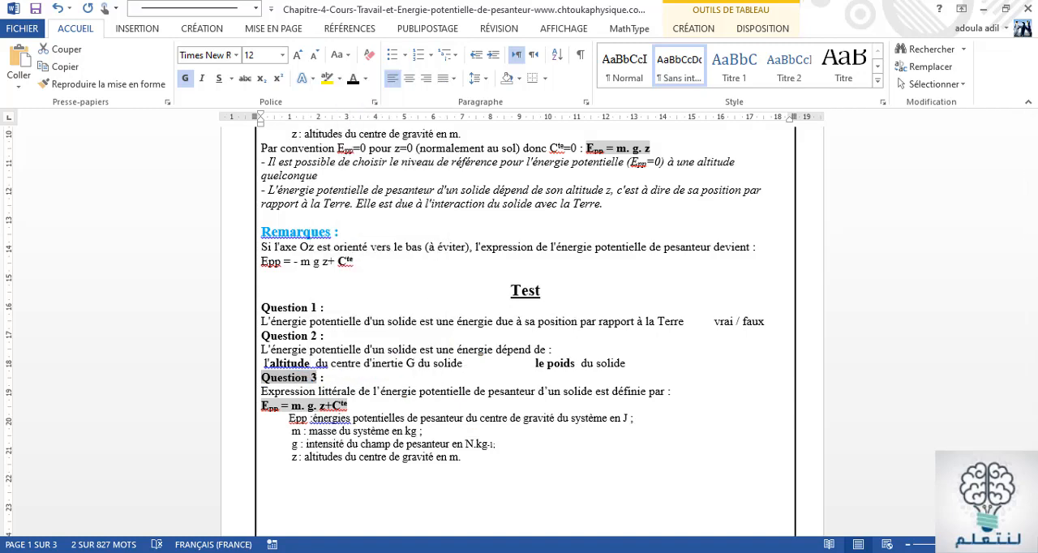
{"action": "key", "text": "alt+Tab"}
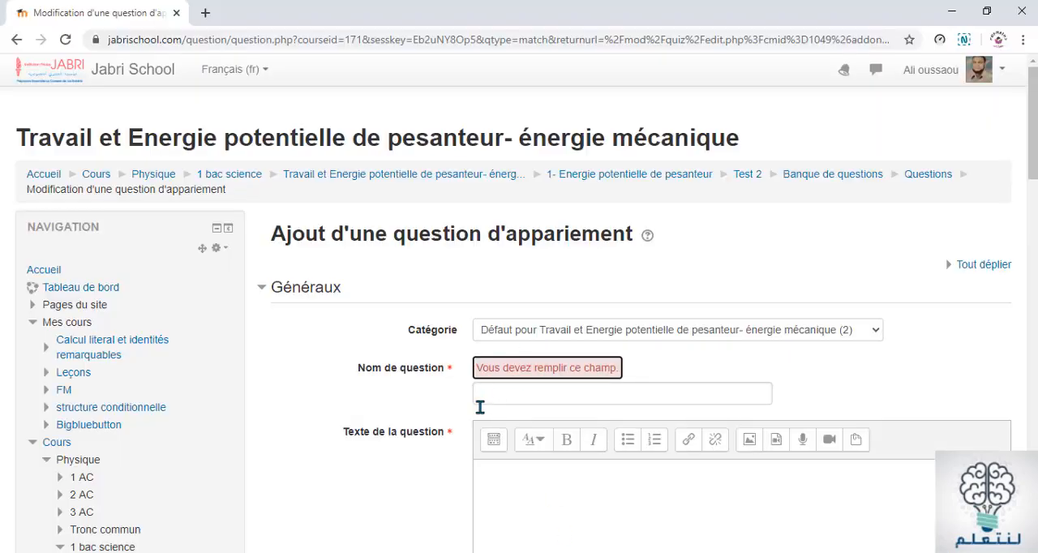
{"action": "left_click", "coordinate": [480, 396]}
{"action": "right_click", "coordinate": [479, 396]}
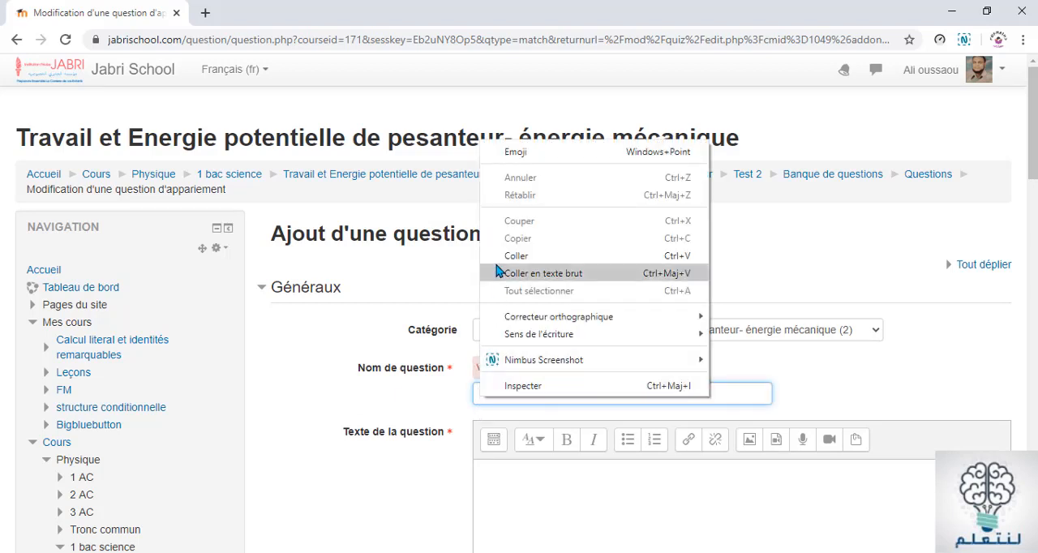
{"action": "left_click", "coordinate": [511, 258]}
Copy the Question 3 statement and its formula Epp = m. g. z+Cte from Word into the question text in the browser
{"action": "scroll", "coordinate": [651, 409], "scroll_direction": "down", "scroll_amount": 2}
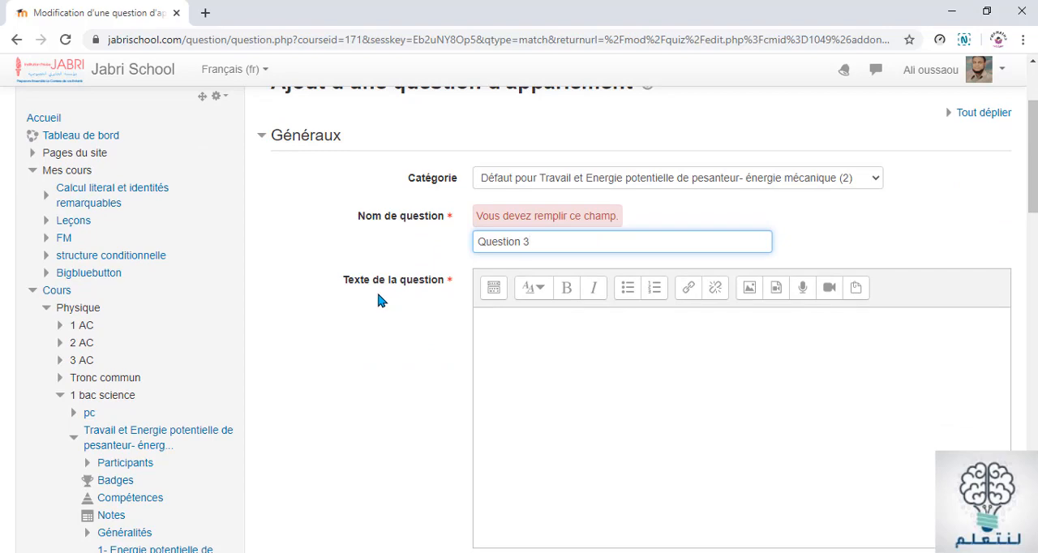
{"action": "key", "text": "alt+Tab"}
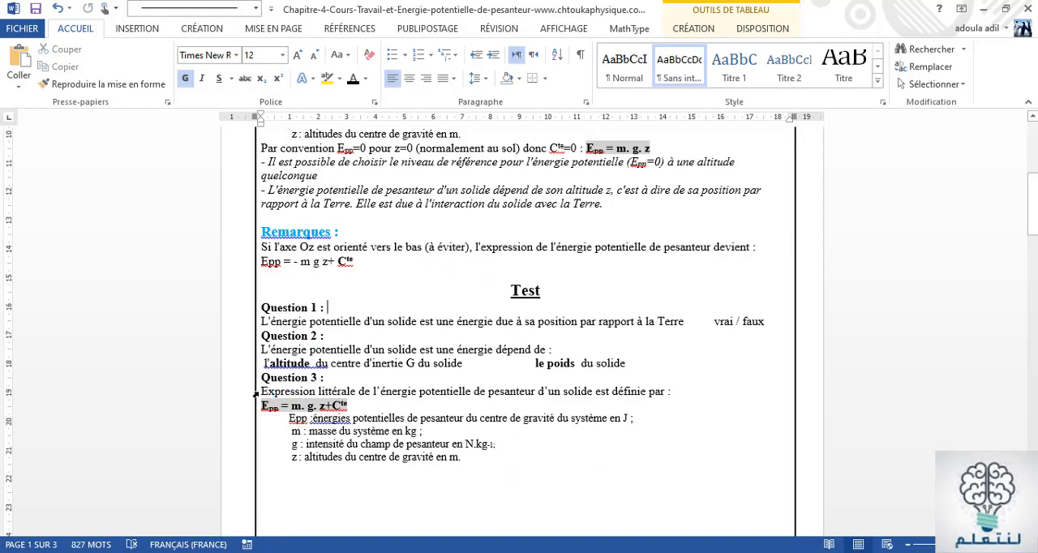
{"action": "left_click_drag", "start_coordinate": [262, 391], "coordinate": [347, 405]}
{"action": "key", "text": "ctrl+c"}
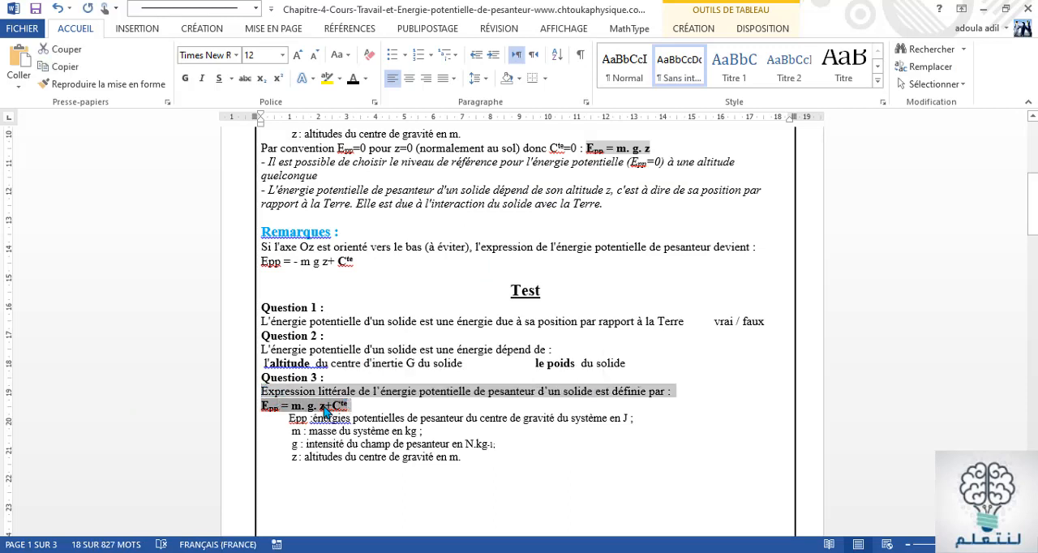
{"action": "right_click", "coordinate": [327, 412]}
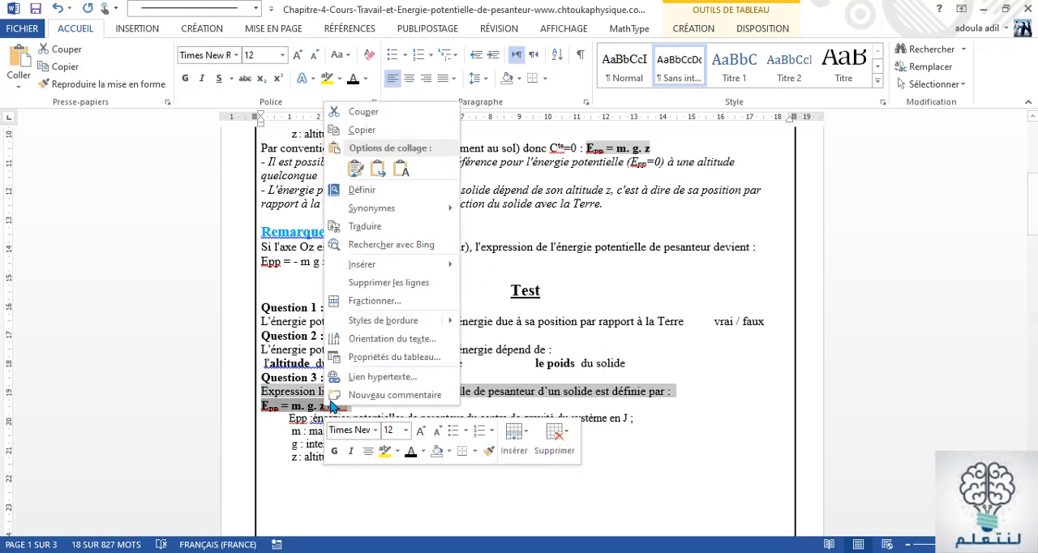
{"action": "left_click", "coordinate": [363, 131]}
{"action": "key", "text": "alt+Tab"}
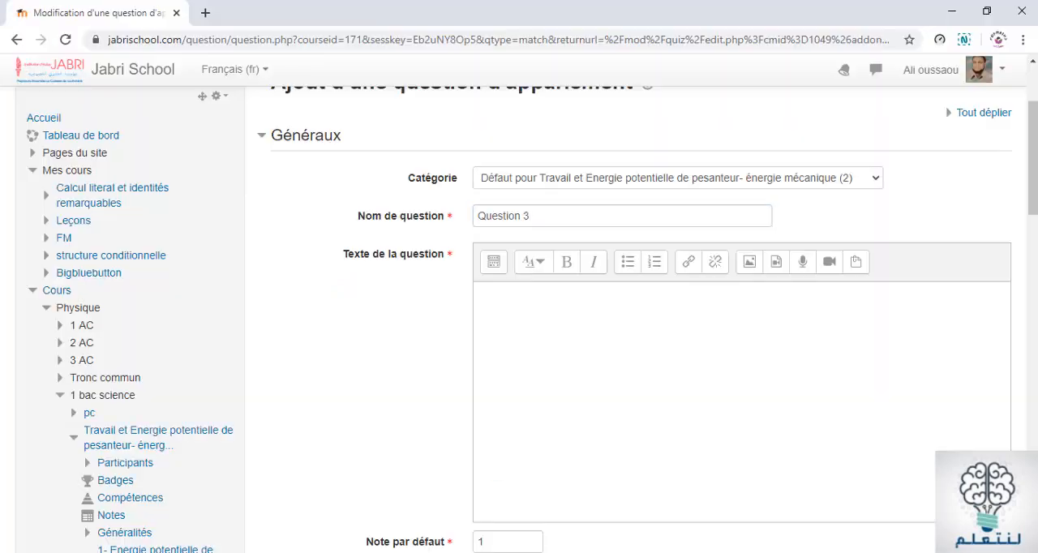
{"action": "left_click", "coordinate": [482, 293]}
{"action": "right_click", "coordinate": [483, 295]}
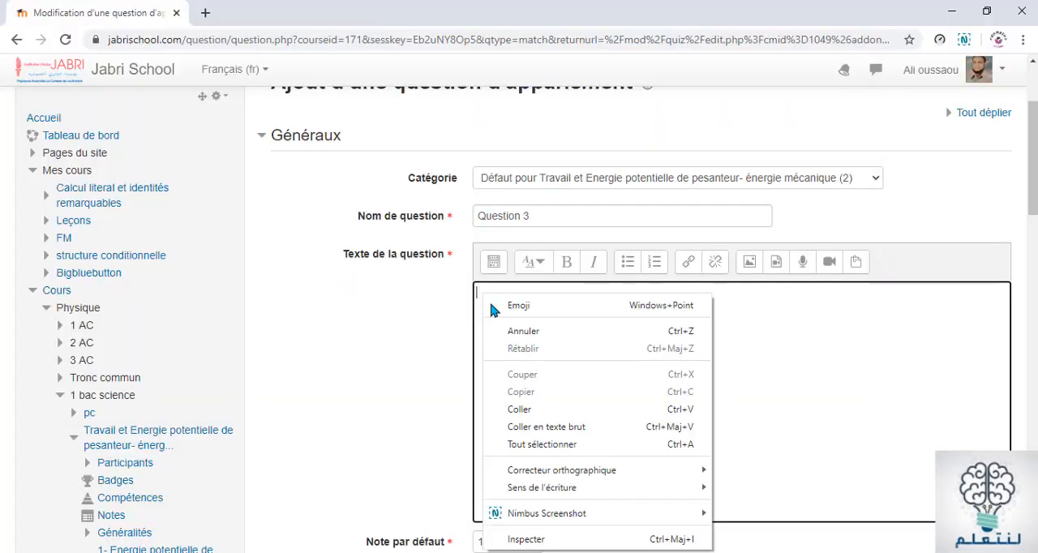
{"action": "left_click", "coordinate": [526, 409]}
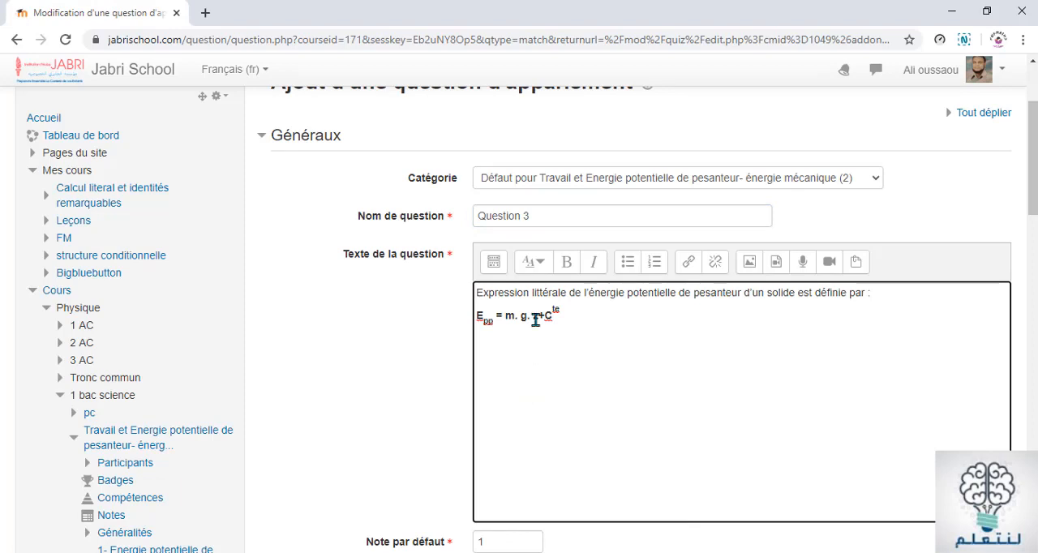
Apply a heading style to the pasted question text and remove the bold from its introductory sentence
{"action": "left_click_drag", "start_coordinate": [478, 292], "coordinate": [587, 320]}
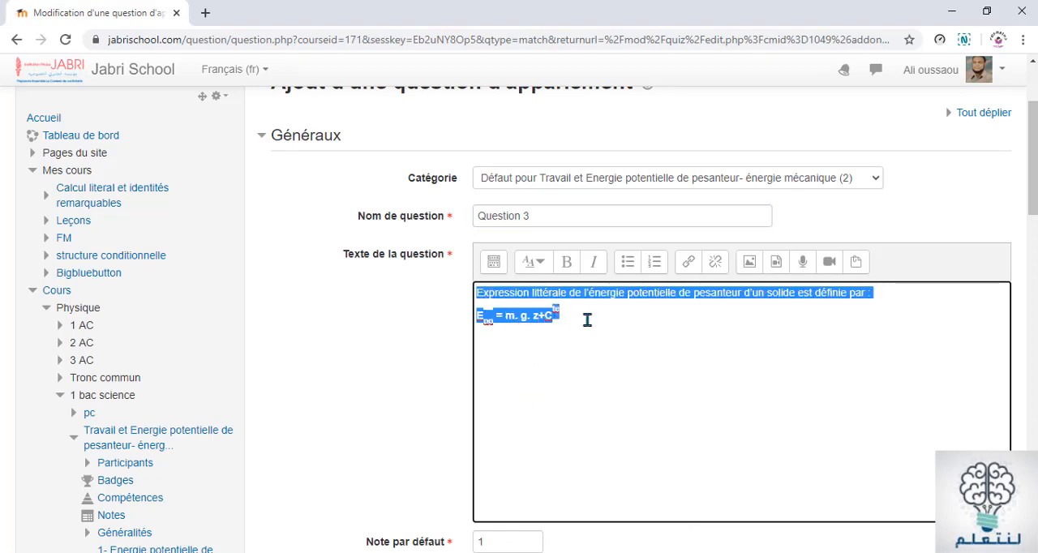
{"action": "left_click", "coordinate": [537, 264]}
{"action": "left_click", "coordinate": [558, 313]}
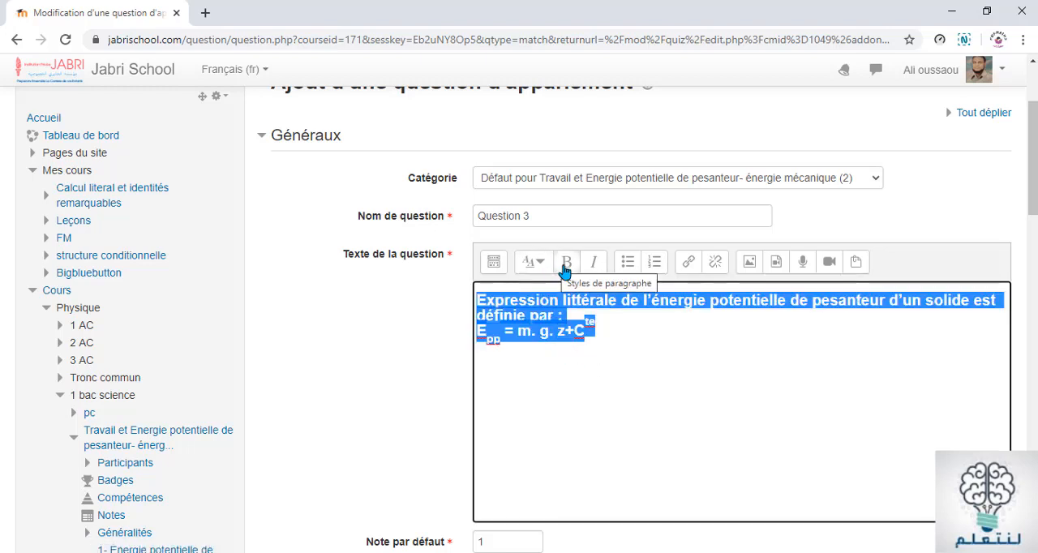
{"action": "left_click", "coordinate": [566, 262]}
{"action": "left_click", "coordinate": [621, 352]}
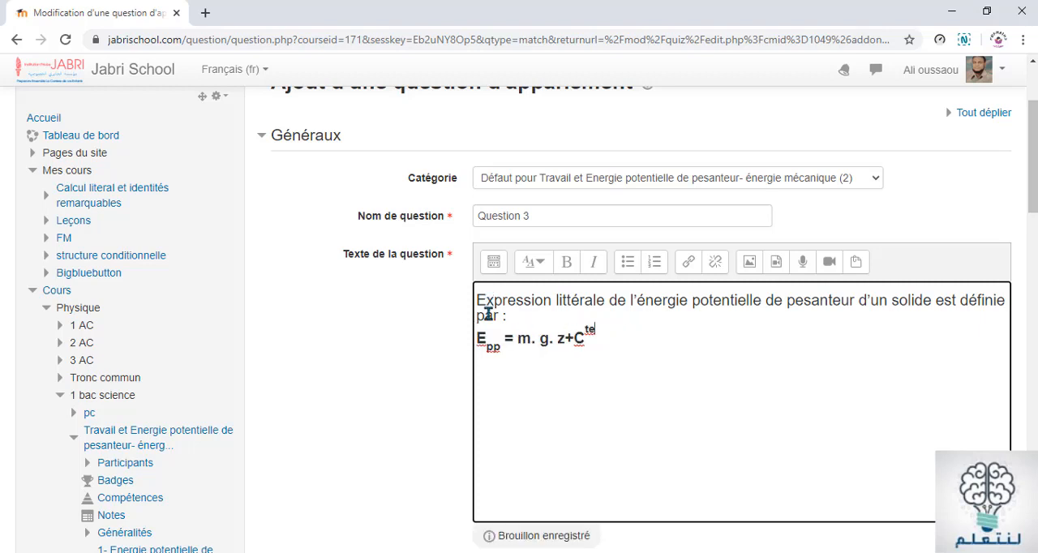
{"action": "key", "text": "Return"}
Examine the terms of the formula in the question text and the answer pair fields under Réponses
{"action": "left_click_drag", "start_coordinate": [500, 347], "coordinate": [479, 343]}
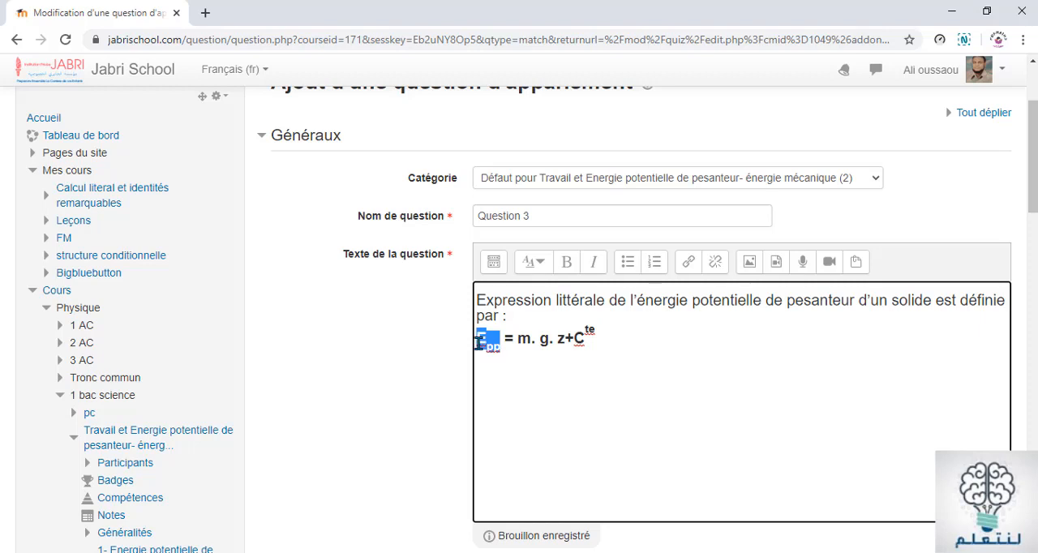
{"action": "left_click", "coordinate": [522, 343]}
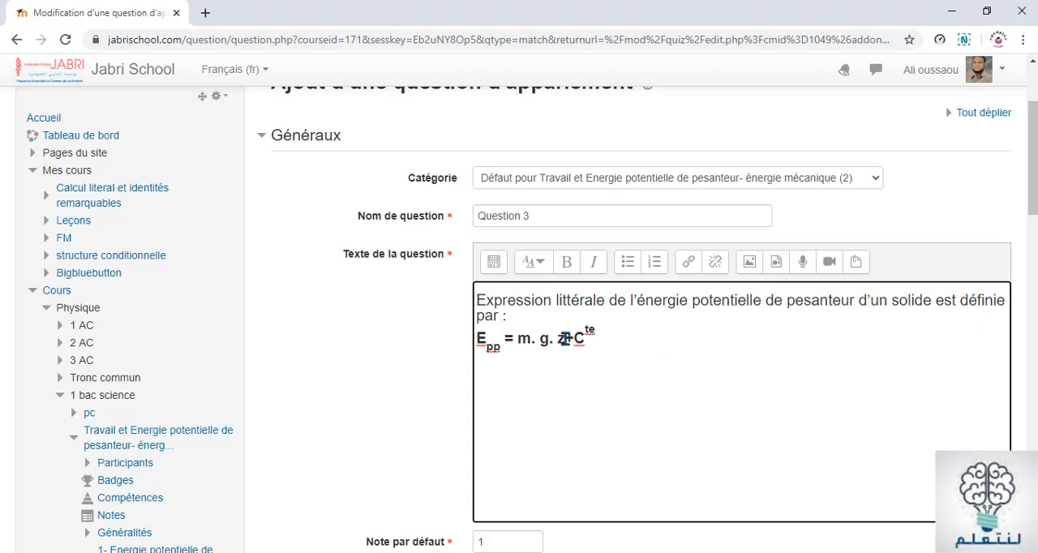
{"action": "left_click_drag", "start_coordinate": [568, 339], "coordinate": [483, 349]}
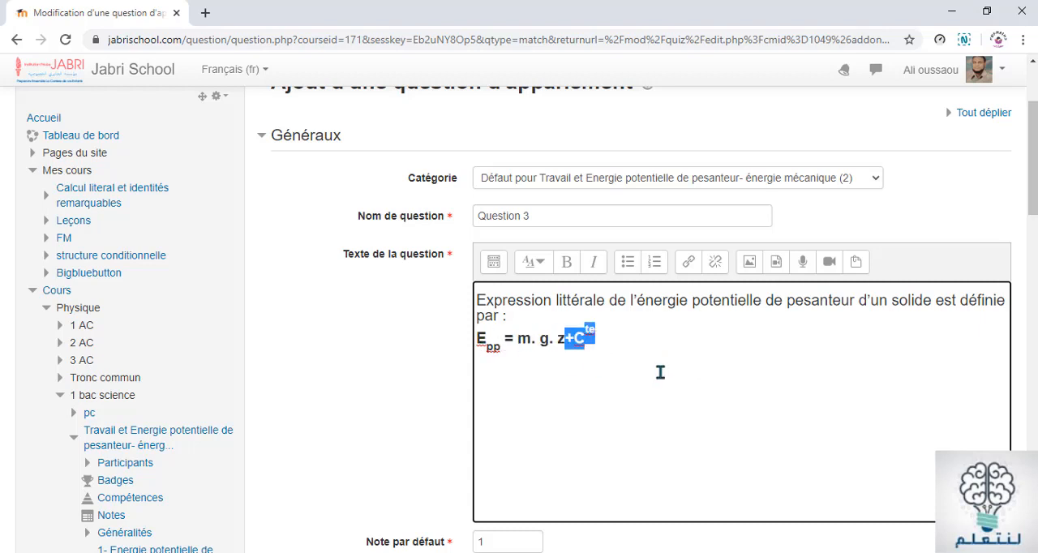
{"action": "scroll", "coordinate": [737, 367], "scroll_direction": "down", "scroll_amount": 4}
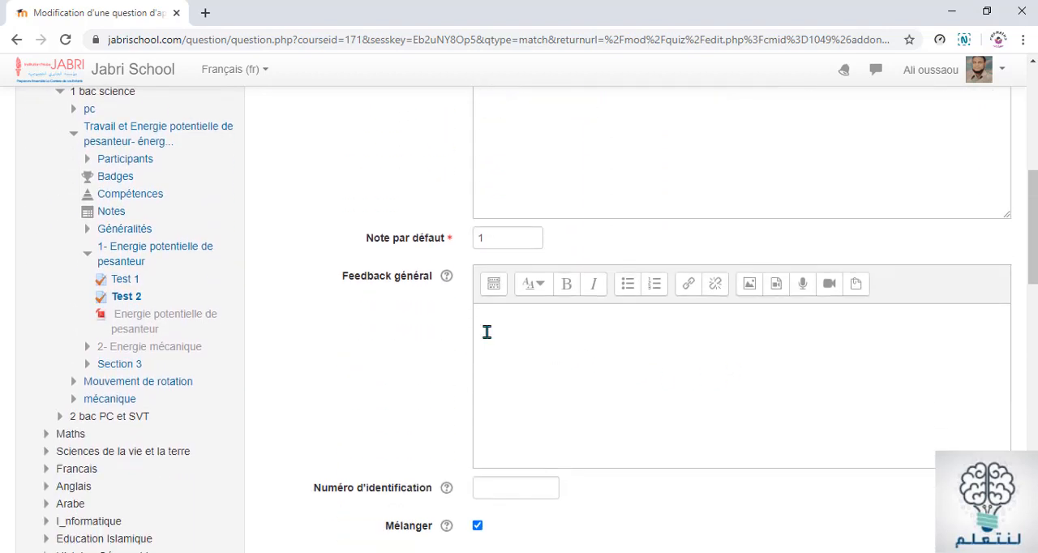
{"action": "left_click", "coordinate": [532, 236]}
{"action": "scroll", "coordinate": [531, 393], "scroll_direction": "down", "scroll_amount": 1}
{"action": "scroll", "coordinate": [532, 393], "scroll_direction": "down", "scroll_amount": 3}
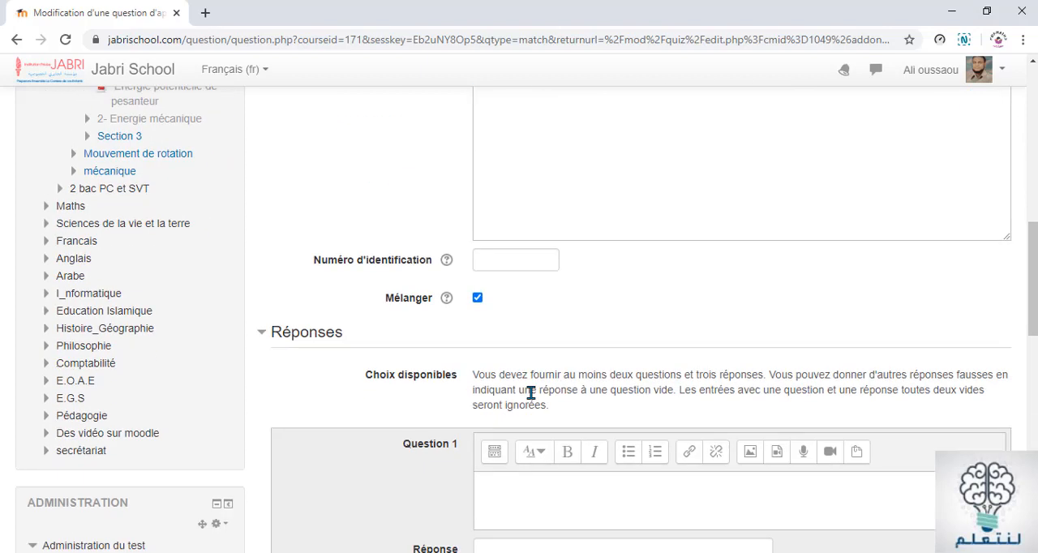
{"action": "left_click", "coordinate": [491, 423]}
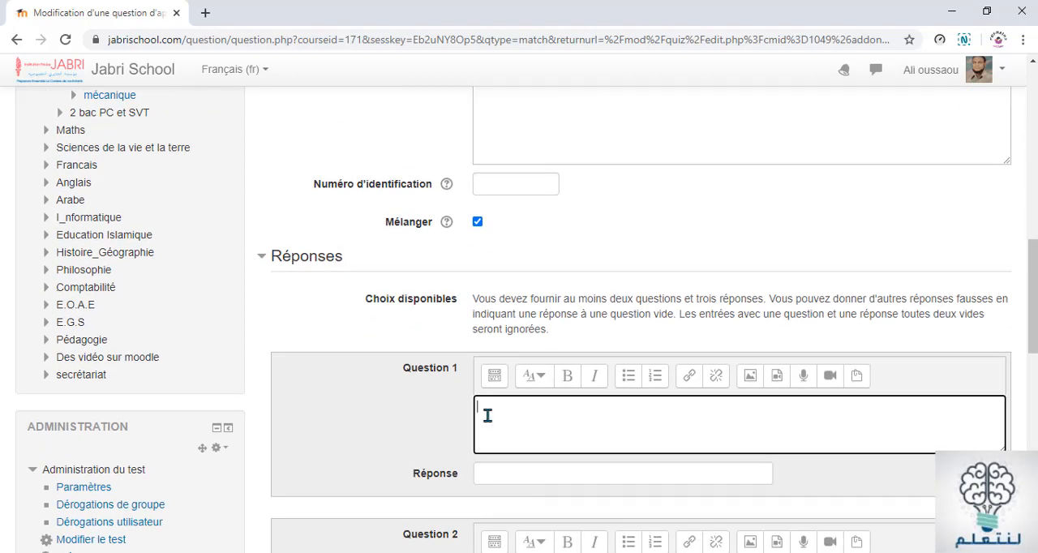
{"action": "scroll", "coordinate": [817, 183], "scroll_direction": "up", "scroll_amount": 1}
{"action": "scroll", "coordinate": [814, 171], "scroll_direction": "up", "scroll_amount": 3}
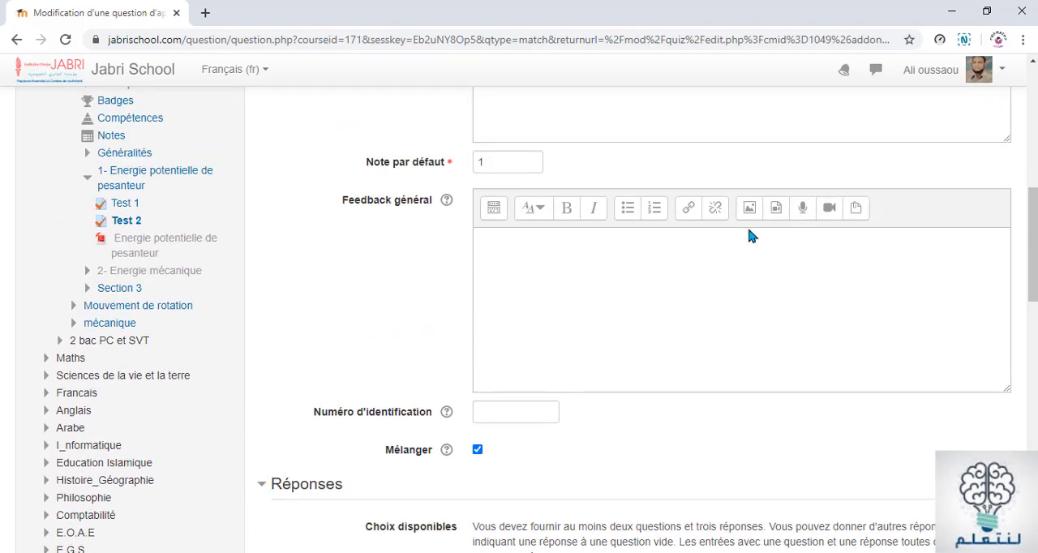
{"action": "scroll", "coordinate": [668, 287], "scroll_direction": "up", "scroll_amount": 5}
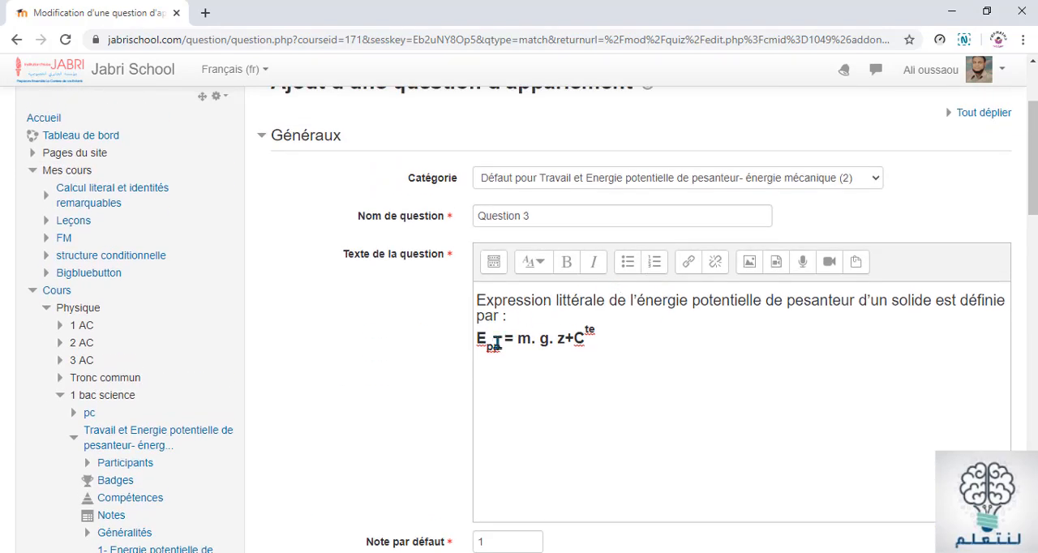
Copy the Epp symbol from the formula in the question text and paste it as the Question 1 item under Réponses
{"action": "left_click_drag", "start_coordinate": [501, 341], "coordinate": [477, 343]}
{"action": "key", "text": "ctrl+c"}
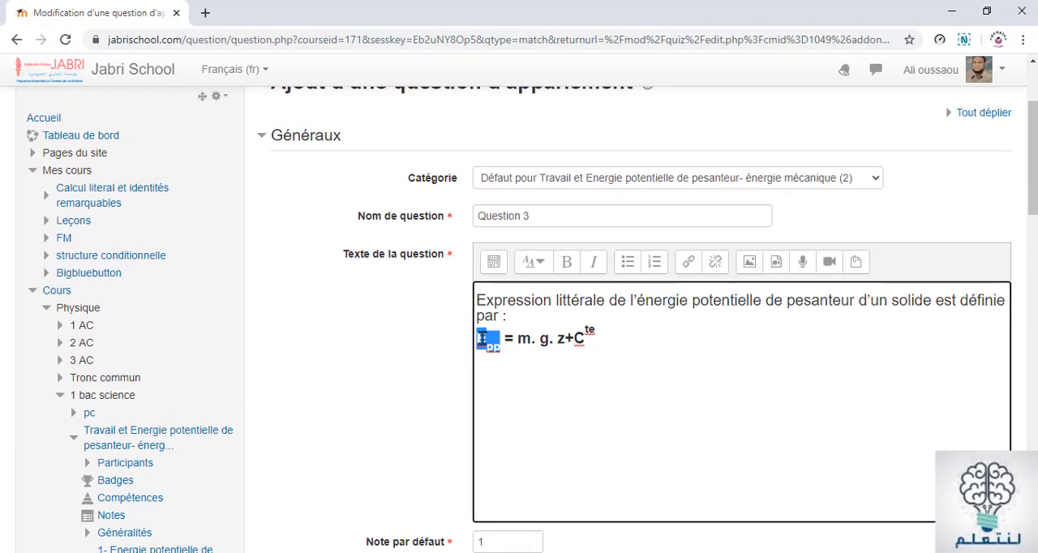
{"action": "right_click", "coordinate": [491, 343]}
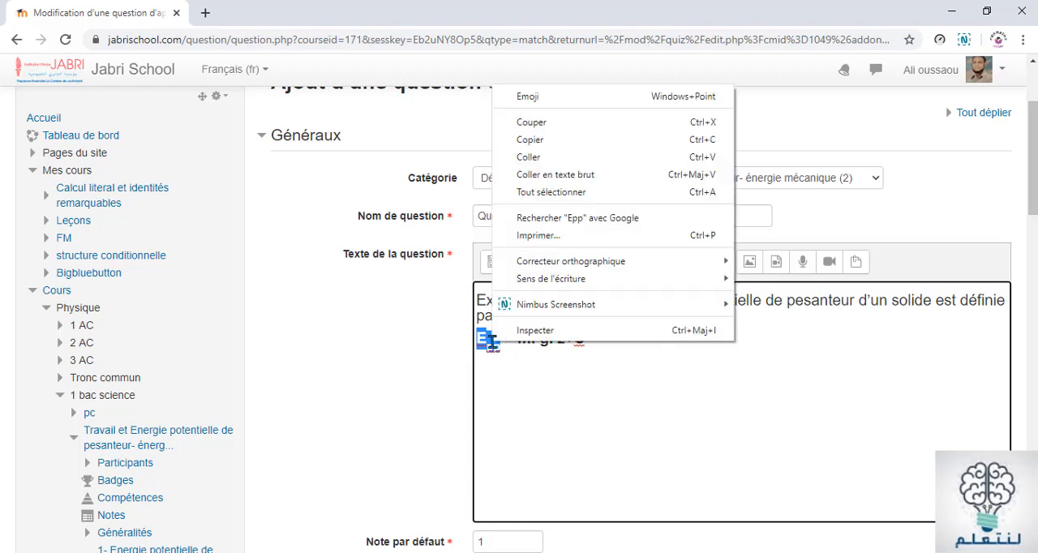
{"action": "left_click", "coordinate": [547, 143]}
{"action": "scroll", "coordinate": [581, 485], "scroll_direction": "down", "scroll_amount": 5}
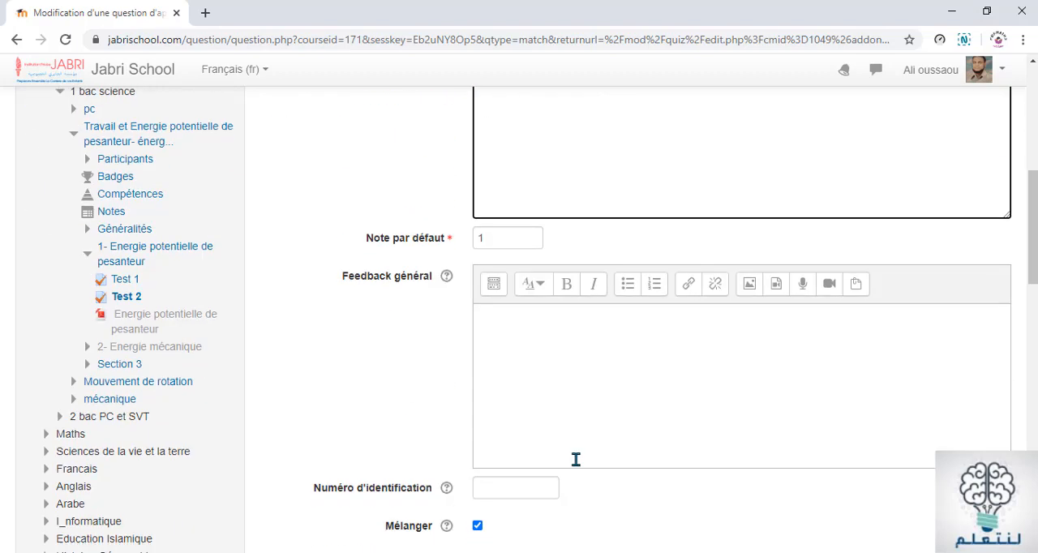
{"action": "left_click", "coordinate": [484, 239]}
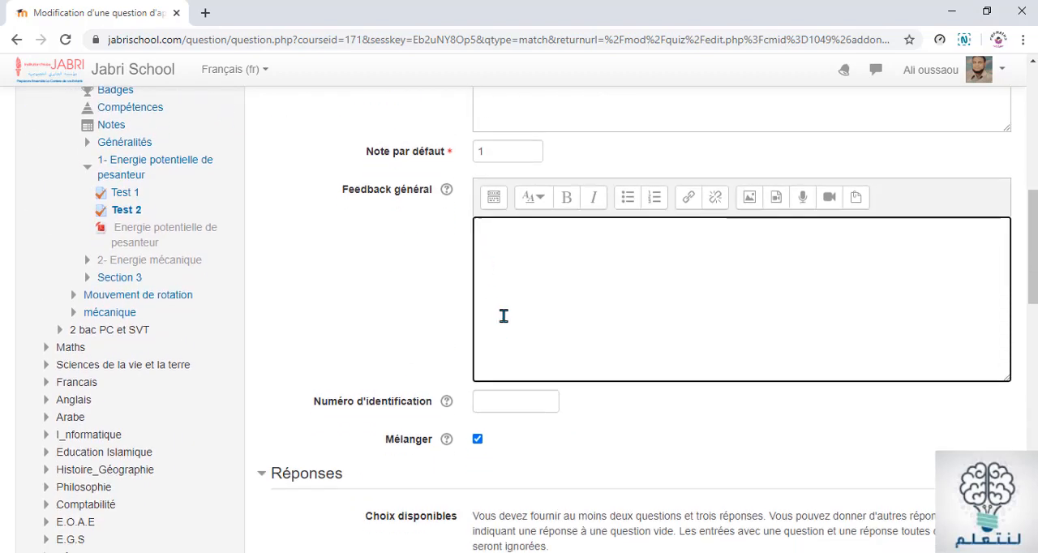
{"action": "scroll", "coordinate": [503, 324], "scroll_direction": "down", "scroll_amount": 4}
{"action": "left_click", "coordinate": [489, 338]}
{"action": "right_click", "coordinate": [488, 339]}
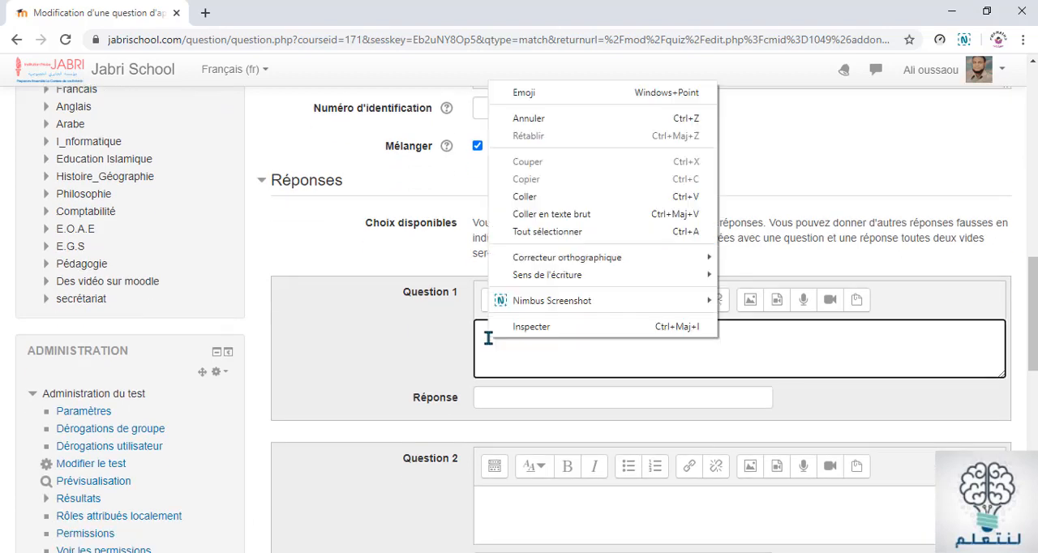
{"action": "left_click", "coordinate": [523, 185]}
{"action": "left_click", "coordinate": [517, 338]}
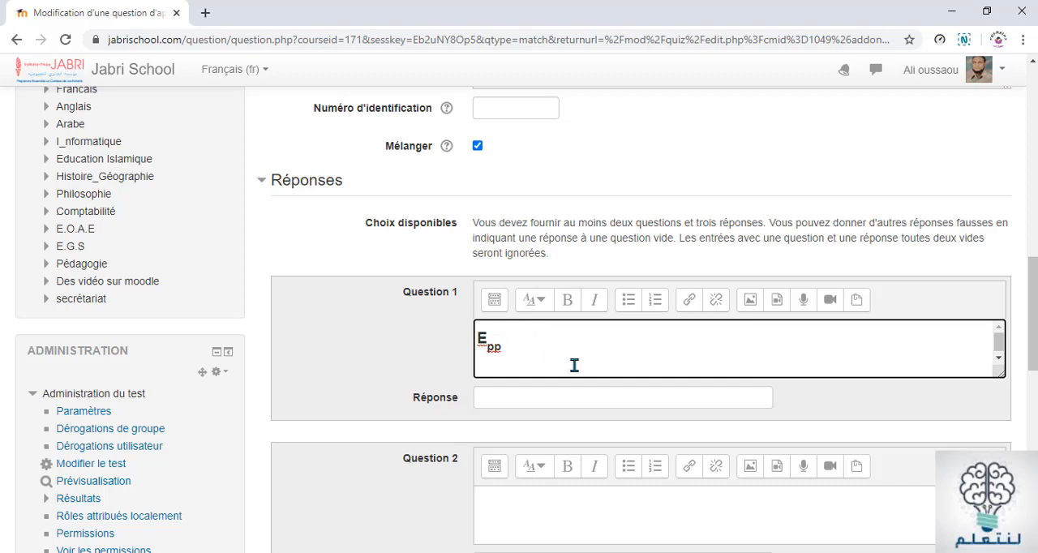
Complete the Question 1 item under Réponses to read "Epp est :" and apply the Titre (grand) paragraph style
{"action": "type", "text": "e"}
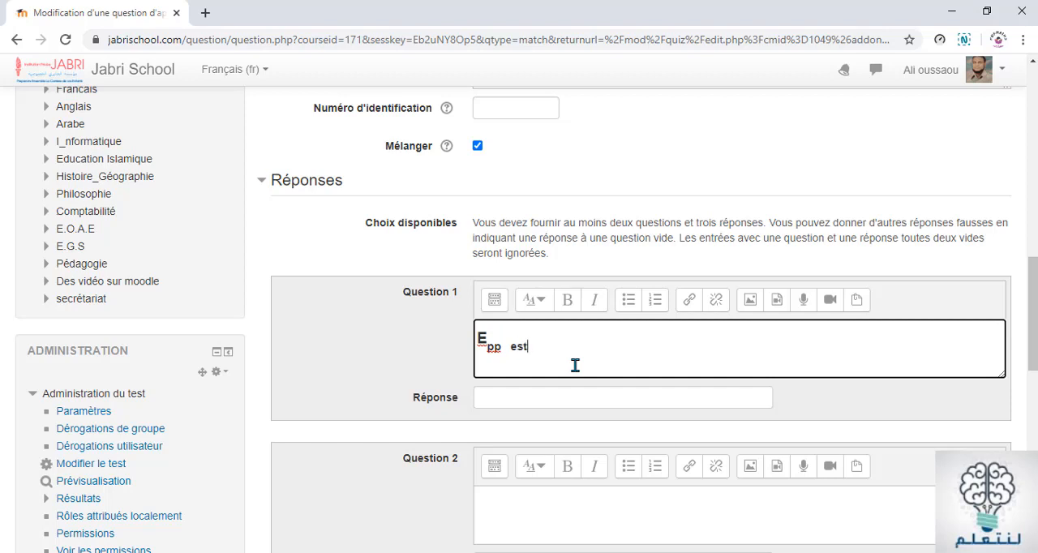
{"action": "type", "text": "st"}
{"action": "left_click_drag", "start_coordinate": [510, 346], "coordinate": [529, 347]}
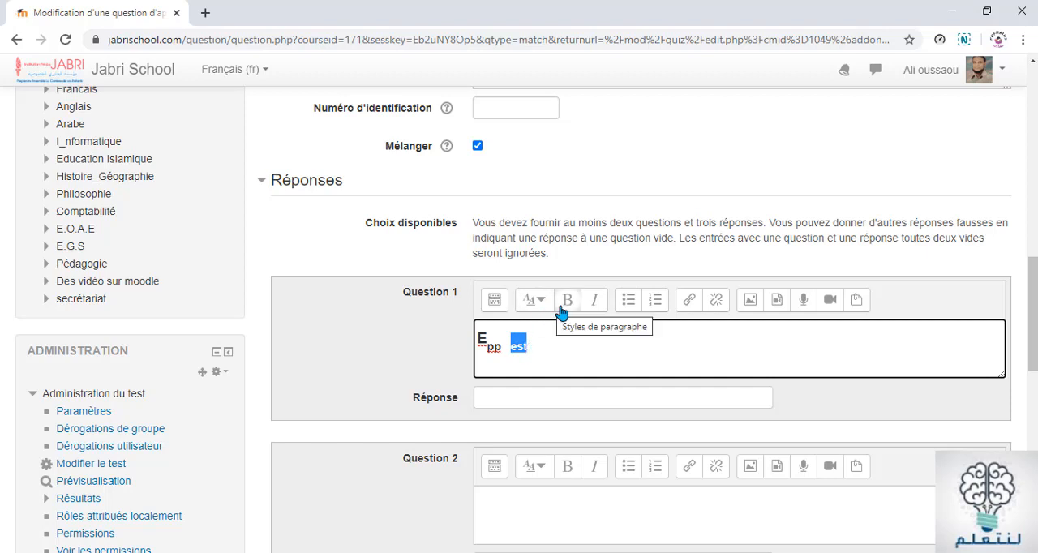
{"action": "left_click", "coordinate": [535, 300]}
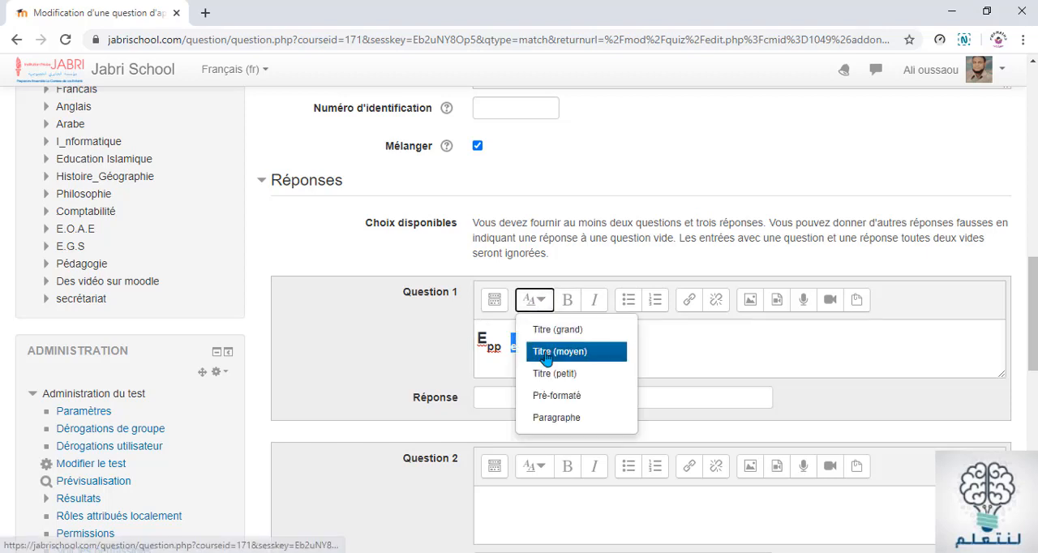
{"action": "left_click", "coordinate": [546, 360]}
{"action": "left_click", "coordinate": [539, 306]}
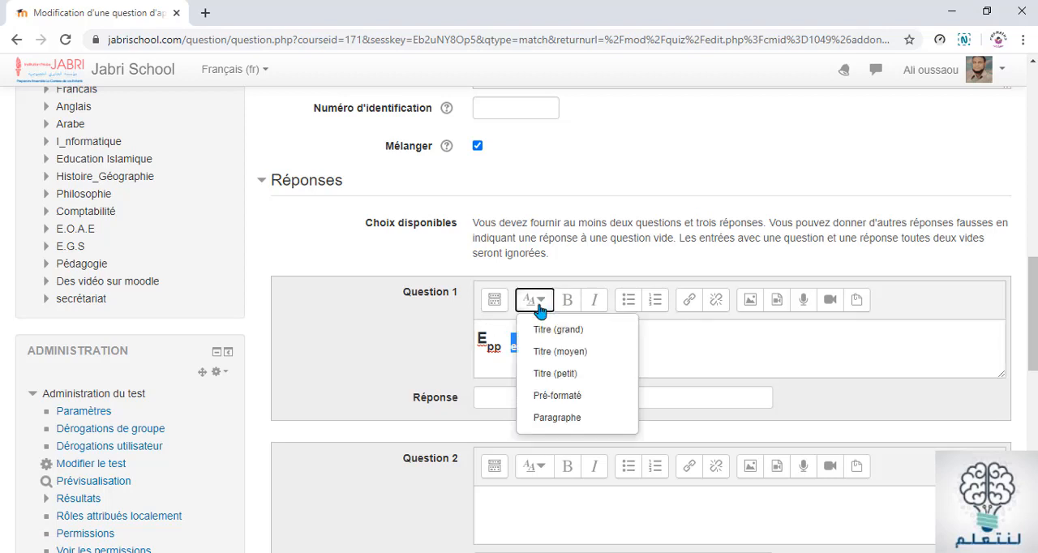
{"action": "left_click", "coordinate": [545, 328]}
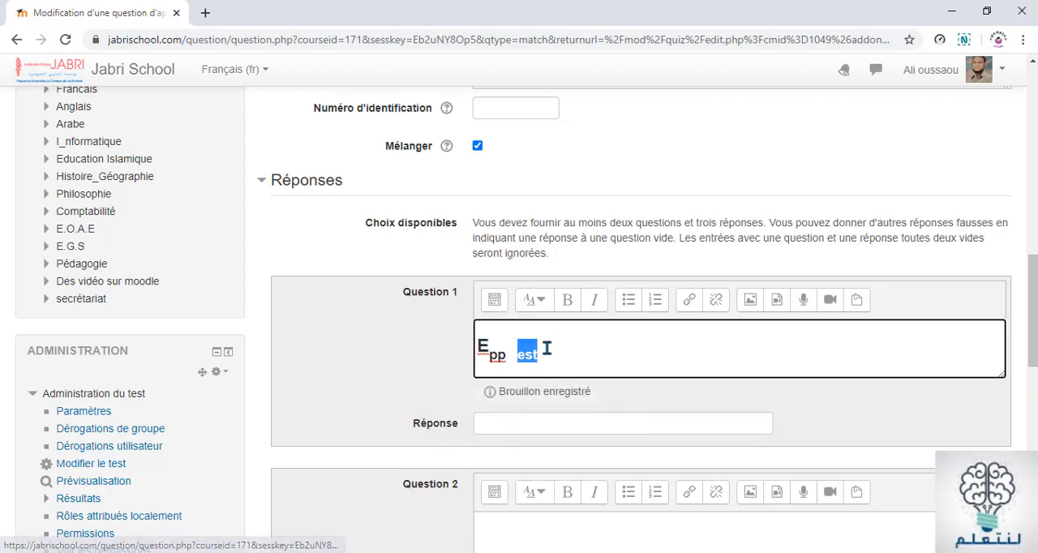
{"action": "left_click", "coordinate": [547, 357]}
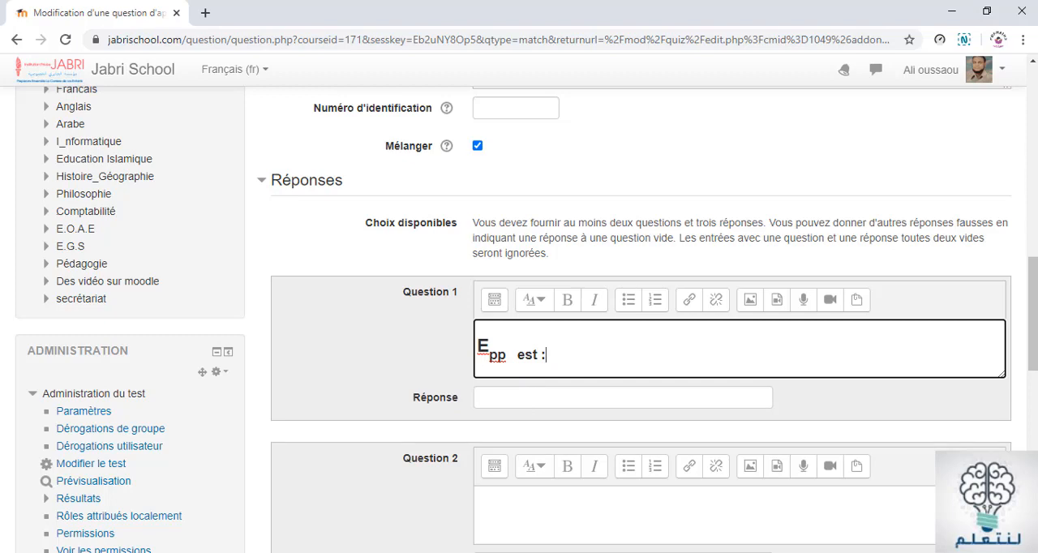
Copy "énergies potentielles de pesanteur du centre de gravité du système en J" from the Word document into Question 1's Réponse in the browser
{"action": "key", "text": "alt+Tab"}
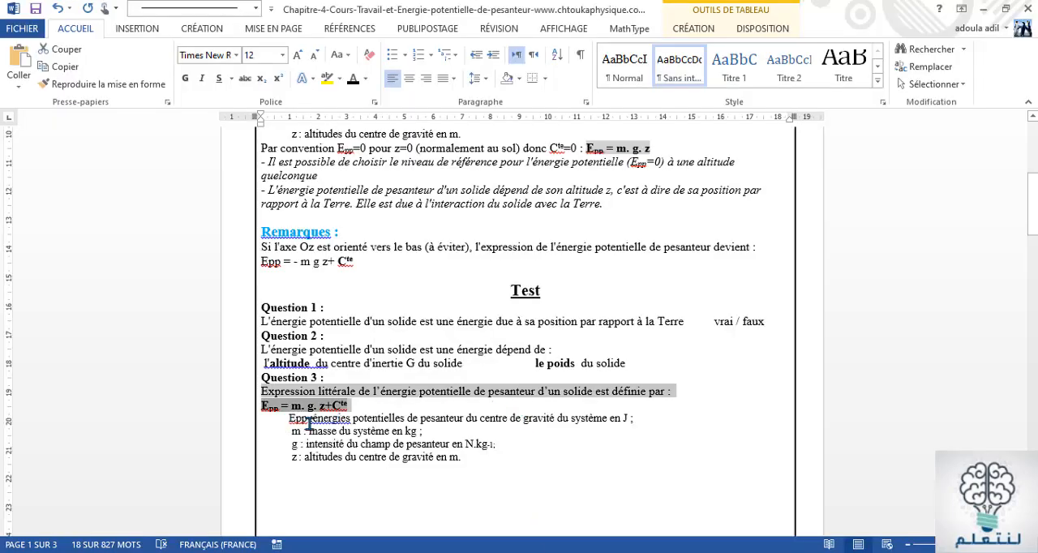
{"action": "left_click", "coordinate": [311, 418]}
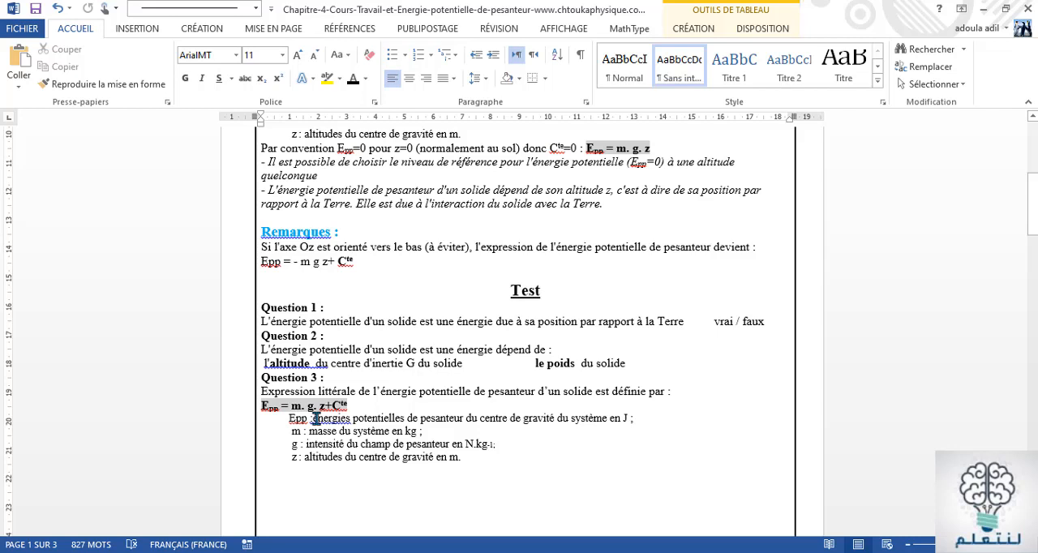
{"action": "left_click_drag", "start_coordinate": [310, 419], "coordinate": [661, 417]}
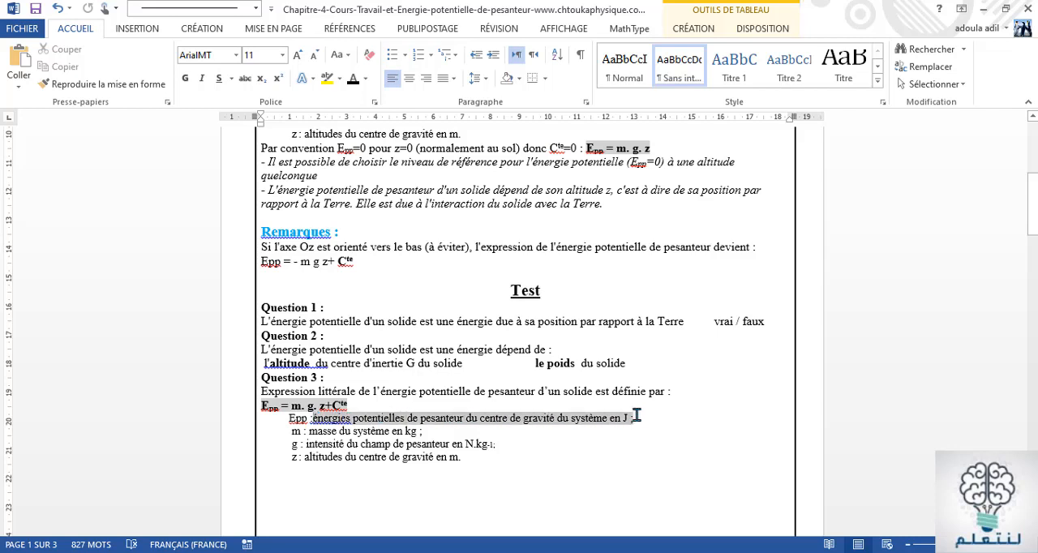
{"action": "left_click_drag", "start_coordinate": [632, 415], "coordinate": [631, 416]}
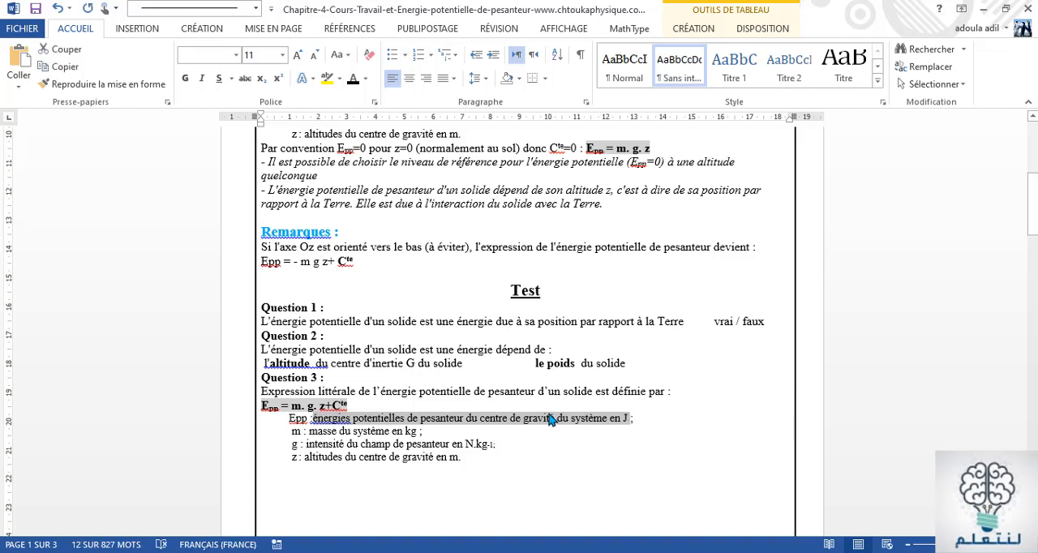
{"action": "right_click", "coordinate": [549, 425]}
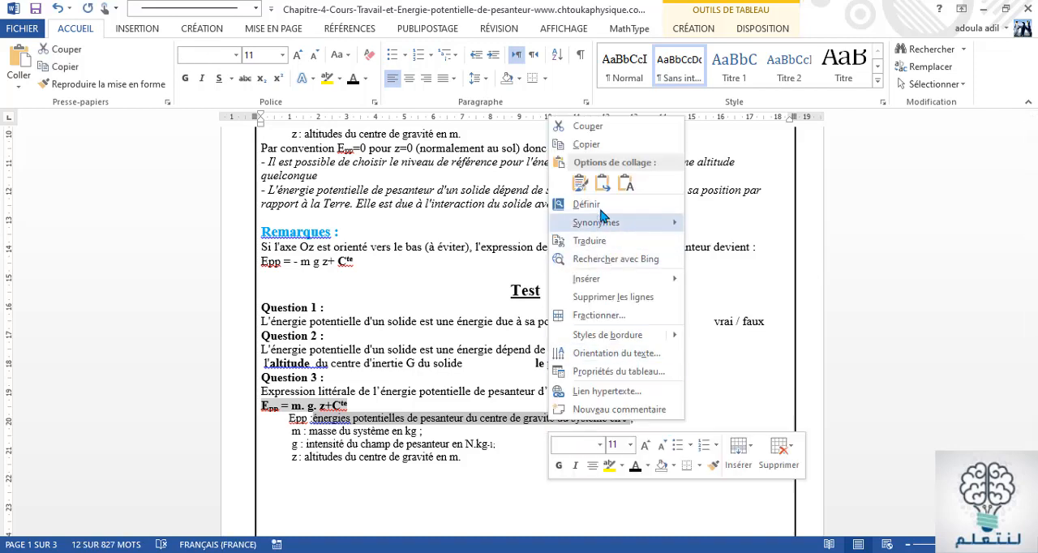
{"action": "left_click", "coordinate": [590, 144]}
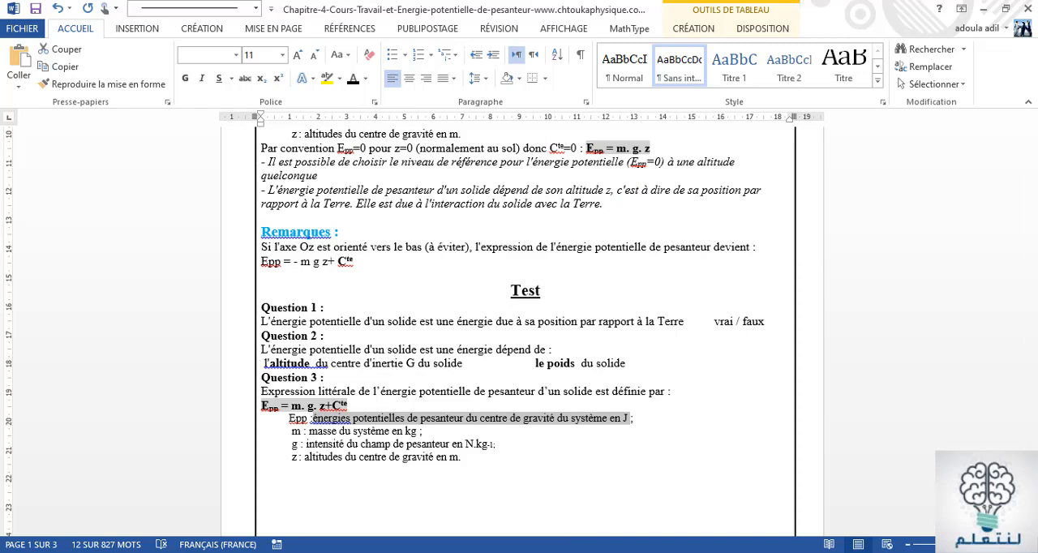
{"action": "key", "text": "alt+Tab"}
{"action": "left_click", "coordinate": [501, 397]}
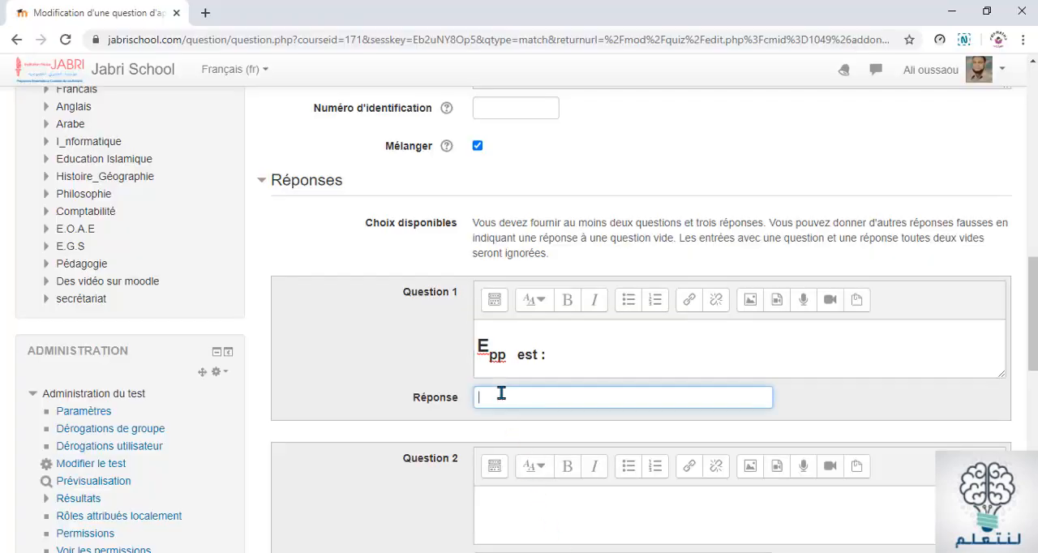
{"action": "right_click", "coordinate": [501, 395]}
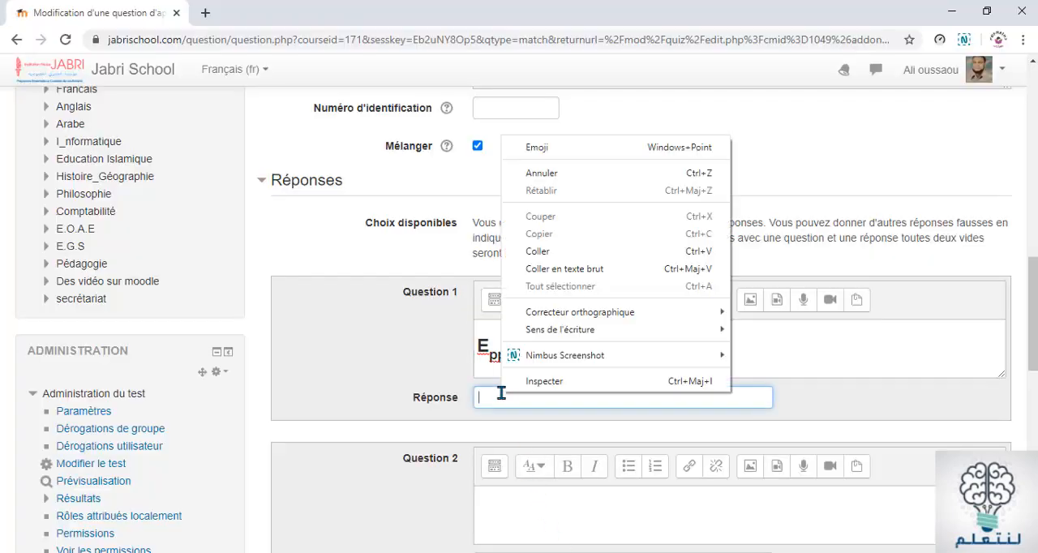
{"action": "left_click", "coordinate": [537, 251]}
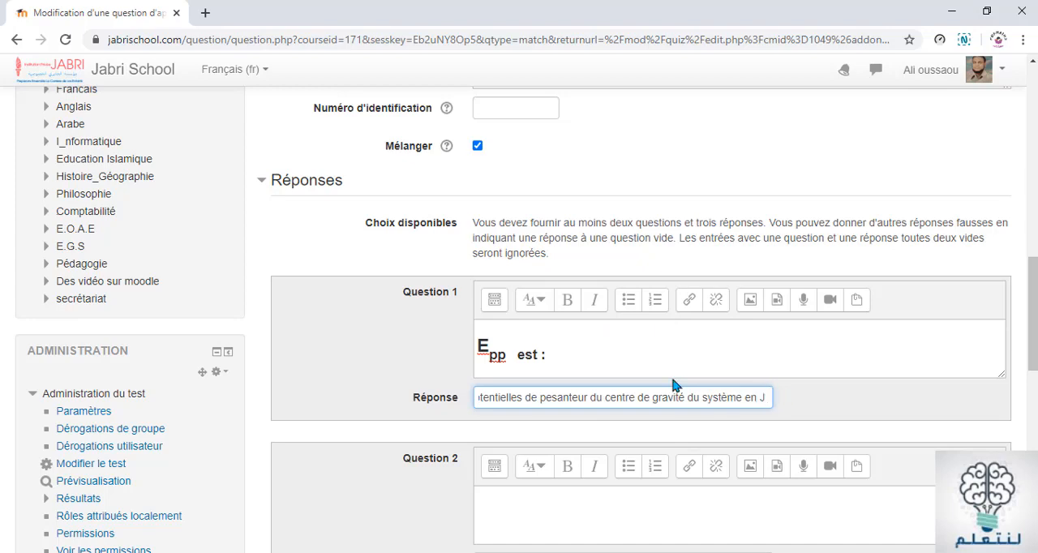
Copy the symbol m from the Word document into the Question 2 item in the browser and complete it as "m est :"
{"action": "scroll", "coordinate": [672, 387], "scroll_direction": "down", "scroll_amount": 3}
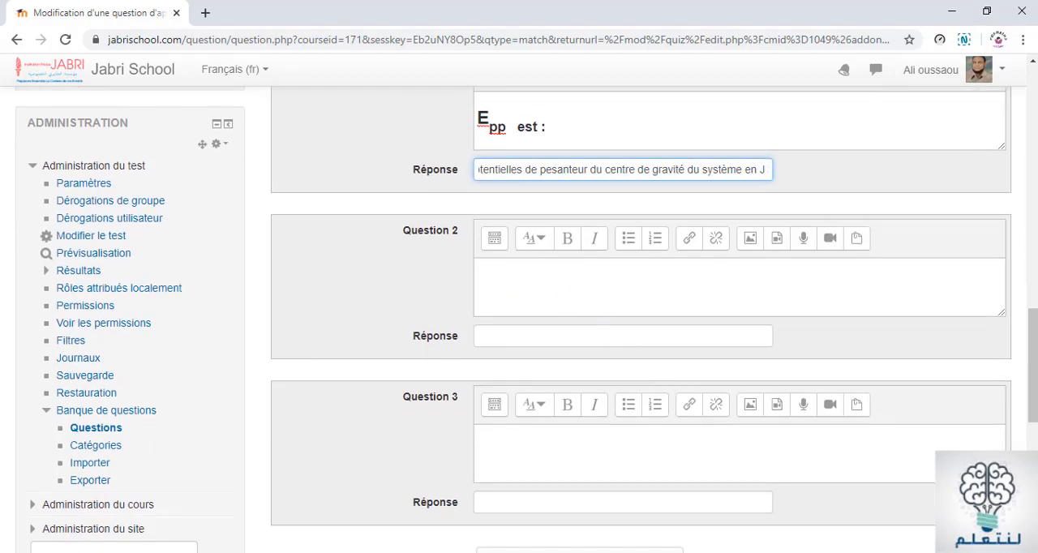
{"action": "key", "text": "alt+Tab"}
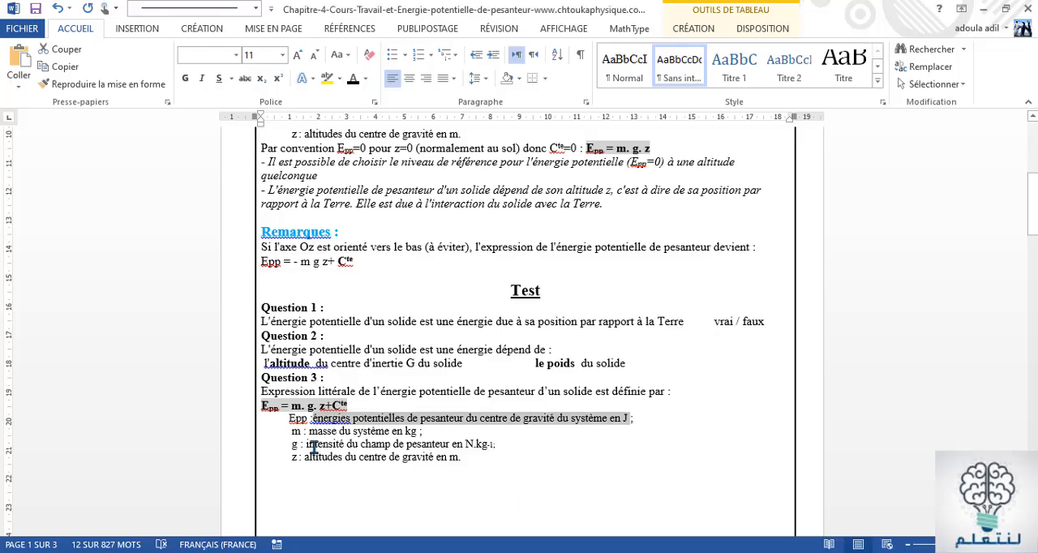
{"action": "double_click", "coordinate": [297, 430]}
{"action": "key", "text": "ctrl+c"}
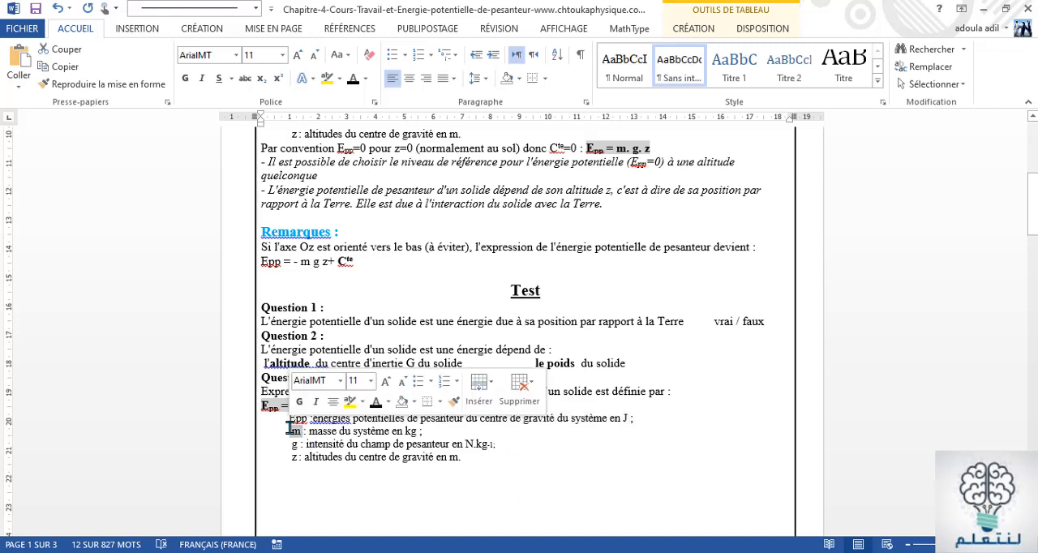
{"action": "right_click", "coordinate": [297, 431]}
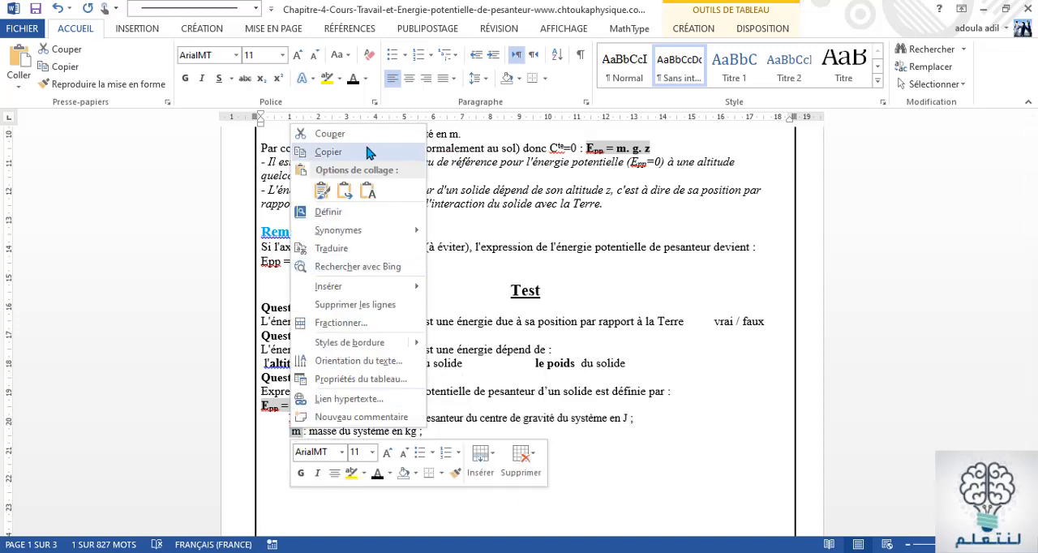
{"action": "left_click", "coordinate": [367, 152]}
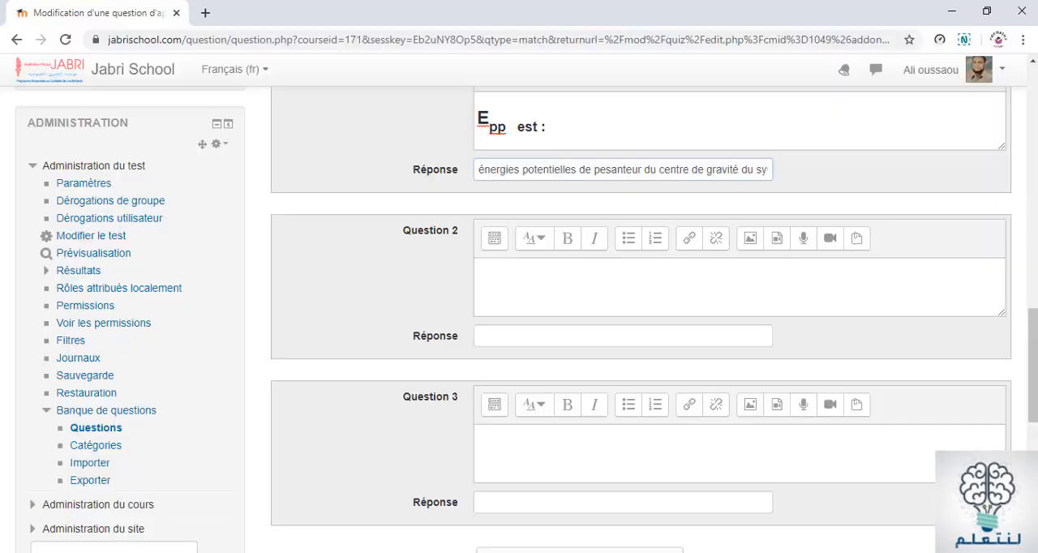
{"action": "key", "text": "alt+Tab"}
{"action": "left_click", "coordinate": [487, 278]}
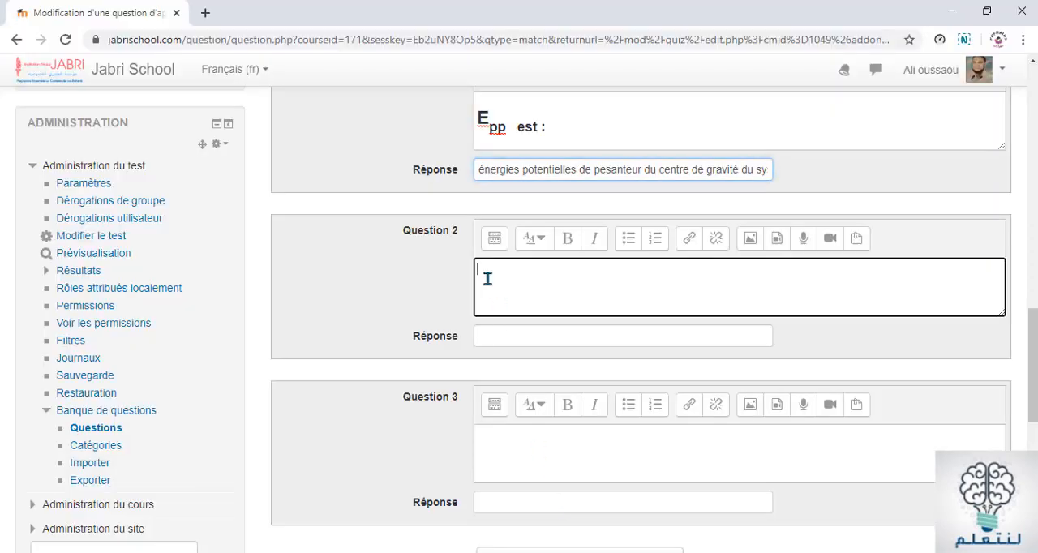
{"action": "right_click", "coordinate": [488, 279]}
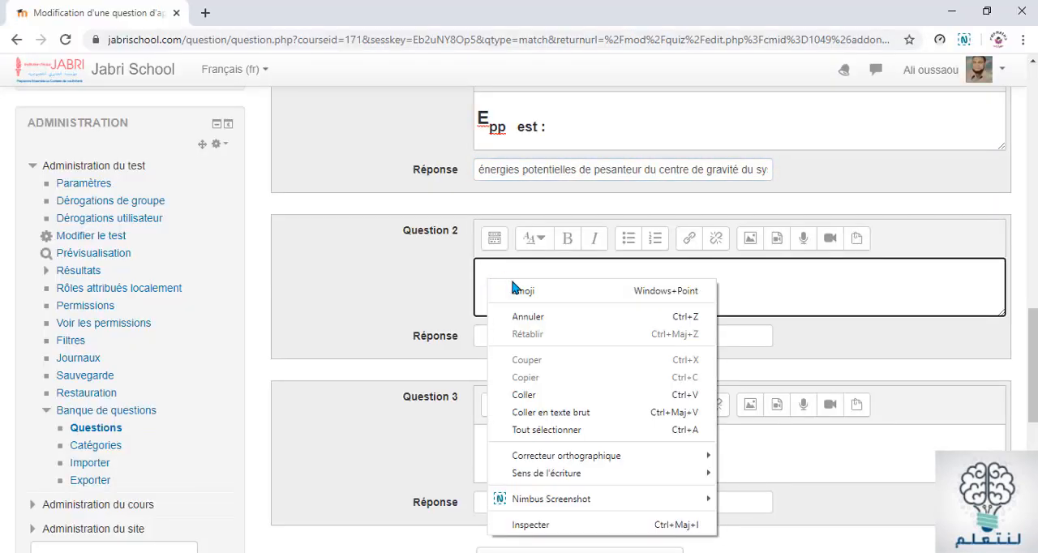
{"action": "left_click", "coordinate": [529, 394]}
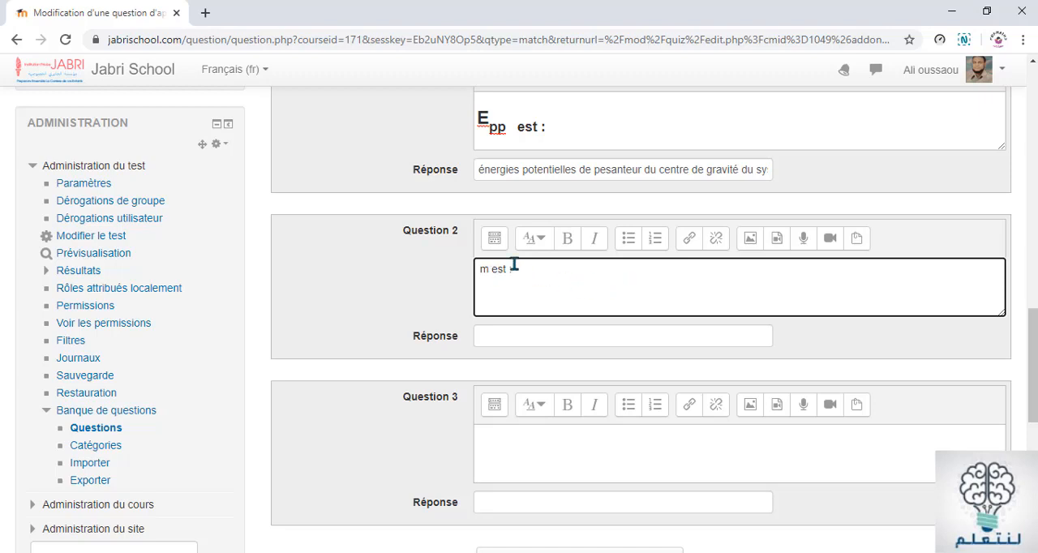
Apply the Titre (grand) paragraph style to the "m est :" text of Question 2
{"action": "left_click_drag", "start_coordinate": [517, 268], "coordinate": [457, 292]}
{"action": "left_click", "coordinate": [538, 243]}
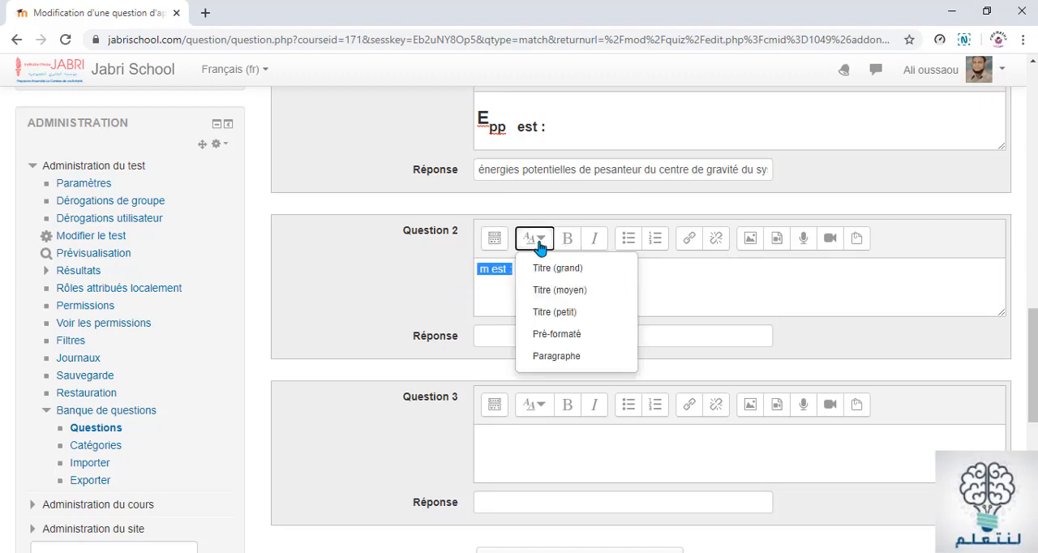
{"action": "left_click", "coordinate": [554, 268]}
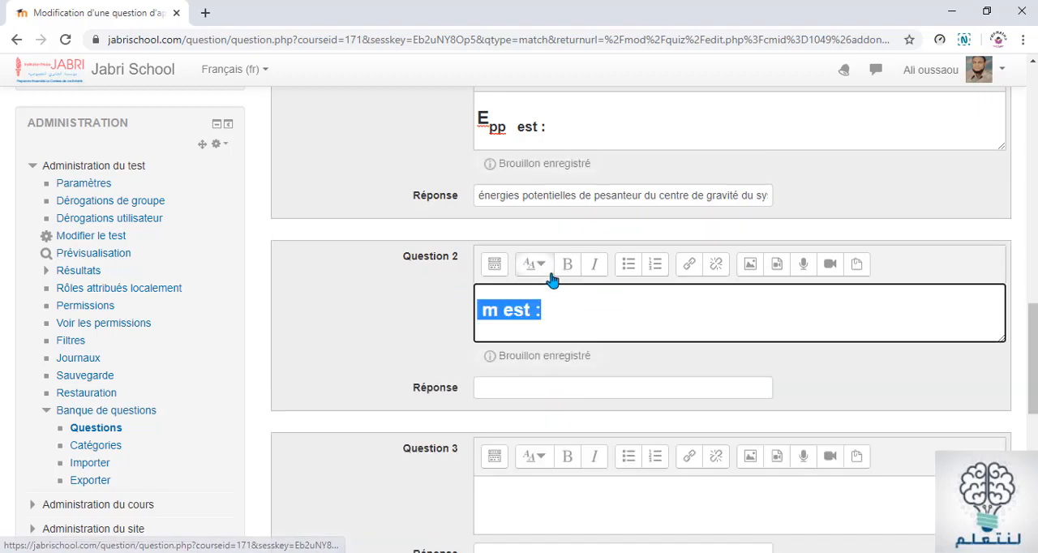
{"action": "left_click", "coordinate": [568, 269]}
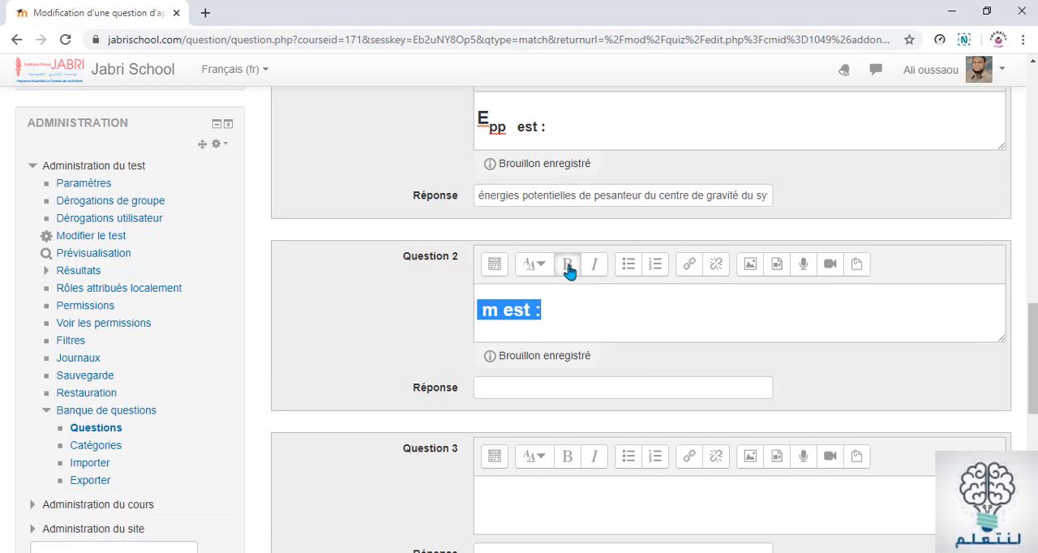
{"action": "left_click", "coordinate": [559, 312]}
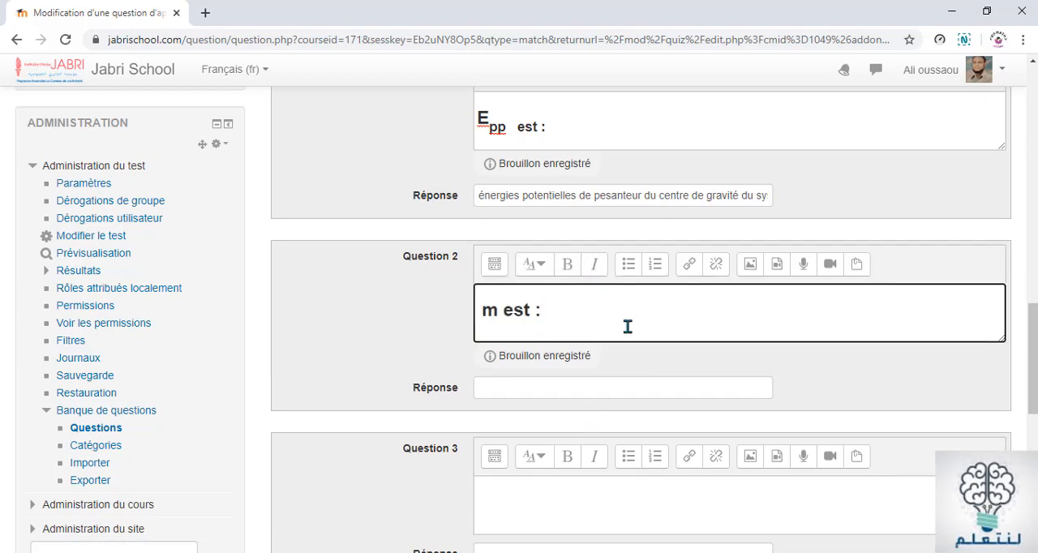
Copy "masse du système en kg" from the Word document into Question 2's Réponse in the browser
{"action": "scroll", "coordinate": [638, 359], "scroll_direction": "down", "scroll_amount": 1}
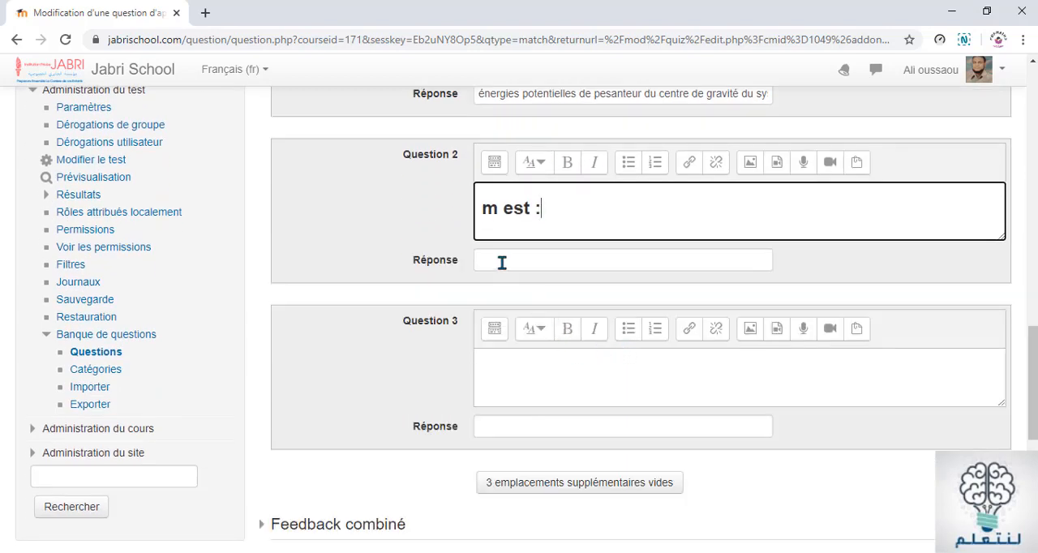
{"action": "left_click", "coordinate": [503, 260]}
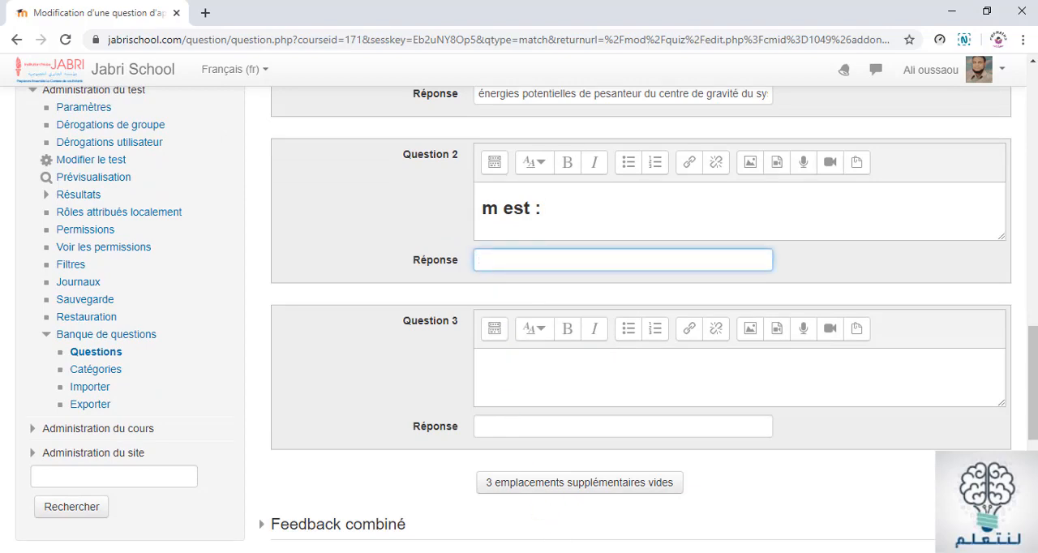
{"action": "key", "text": "alt+Tab"}
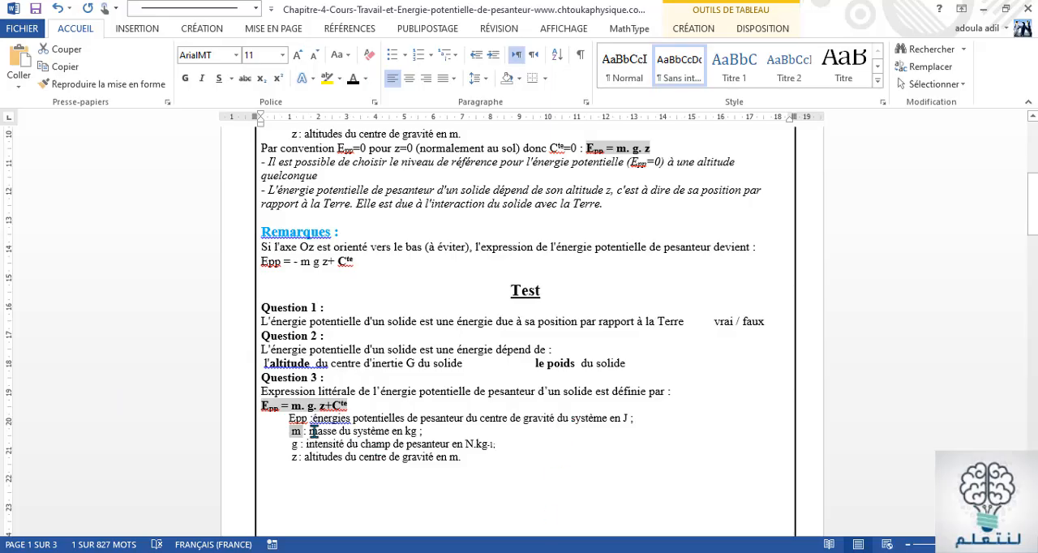
{"action": "left_click_drag", "start_coordinate": [312, 434], "coordinate": [418, 433]}
{"action": "key", "text": "ctrl+c"}
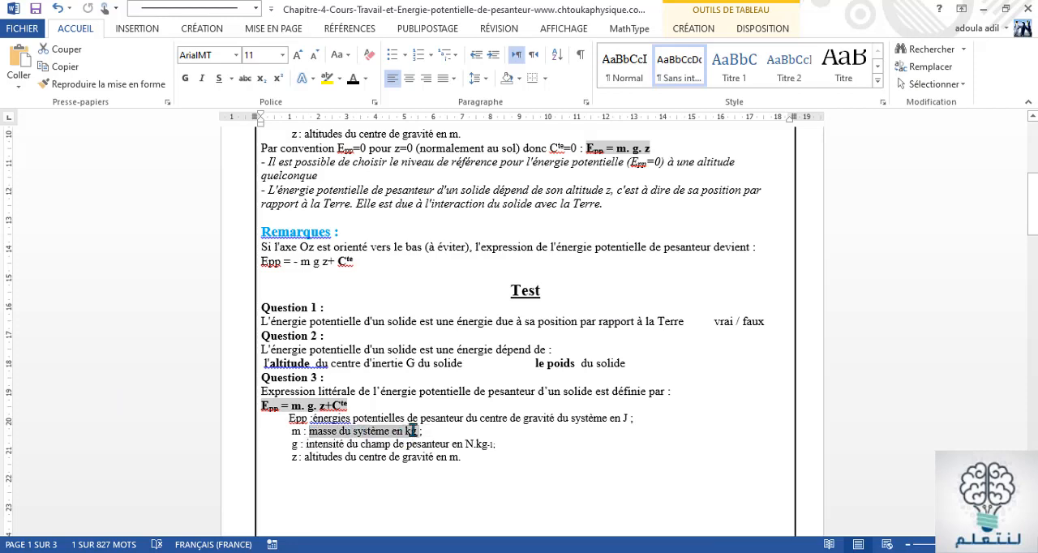
{"action": "right_click", "coordinate": [349, 441]}
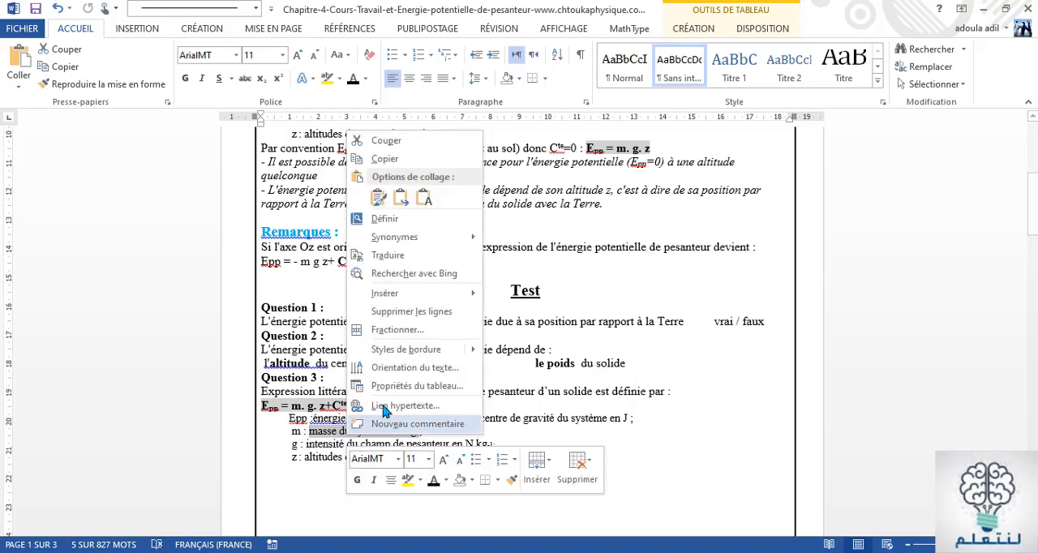
{"action": "left_click", "coordinate": [384, 165]}
{"action": "key", "text": "alt+Tab"}
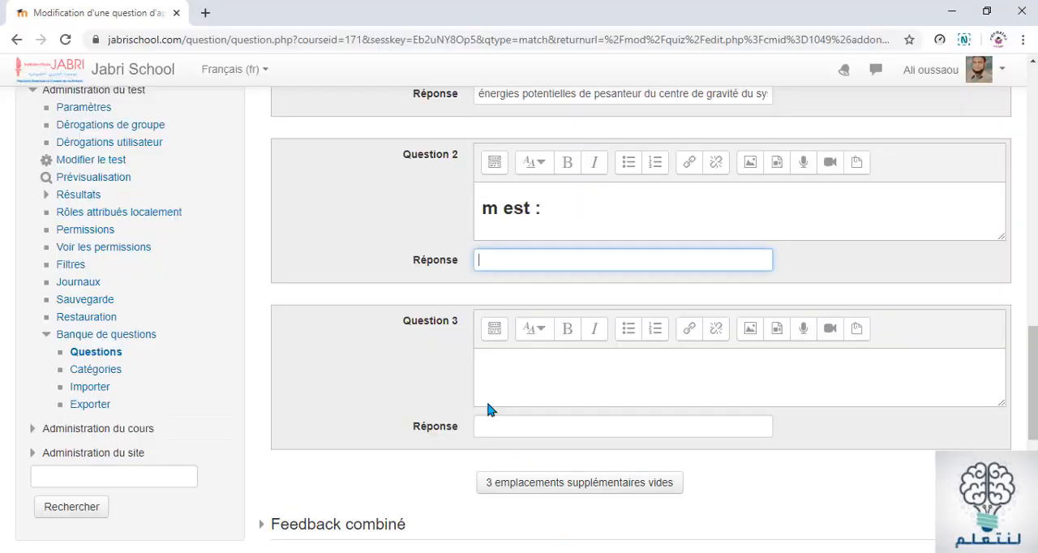
{"action": "right_click", "coordinate": [503, 255]}
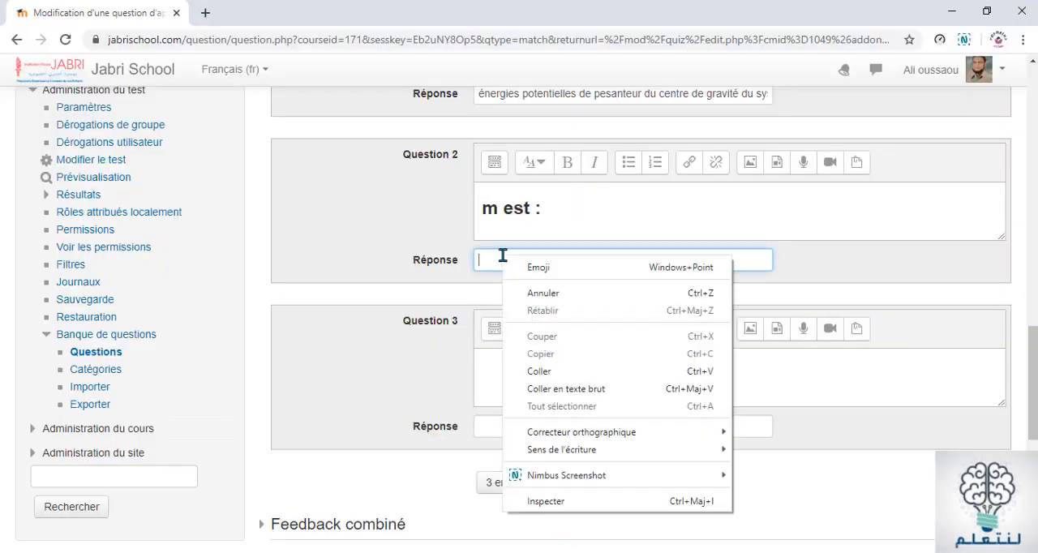
{"action": "left_click", "coordinate": [539, 371]}
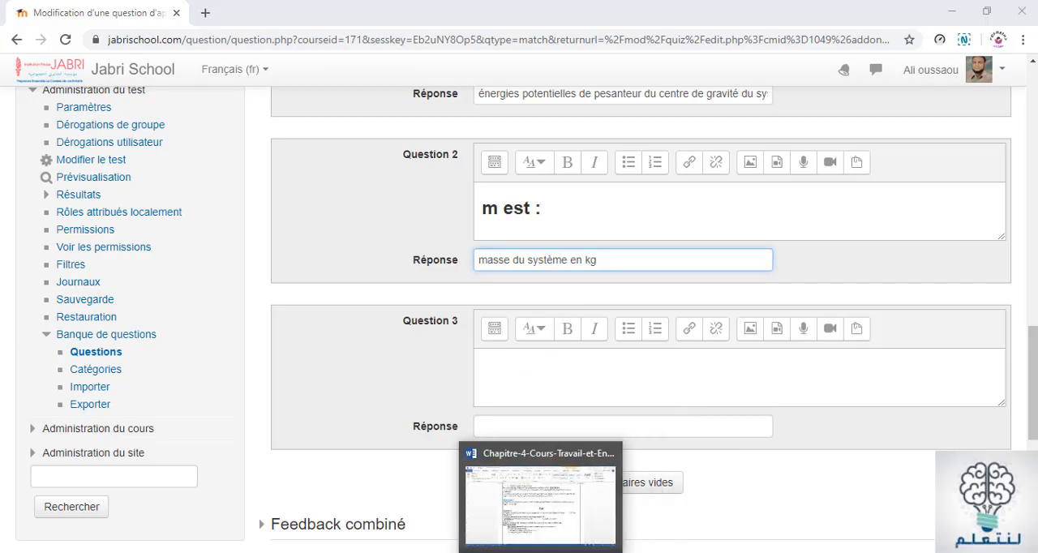
Copy the symbol g from the Word document into the Question 3 item in the browser and complete it as "g est :"
{"action": "left_click", "coordinate": [557, 552]}
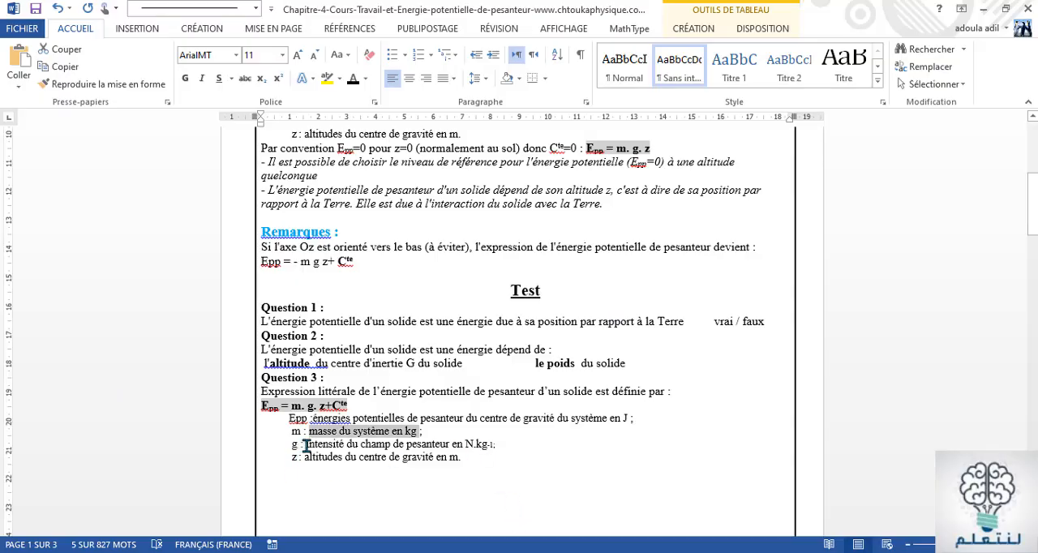
{"action": "left_click_drag", "start_coordinate": [299, 445], "coordinate": [289, 445]}
{"action": "key", "text": "ctrl+c"}
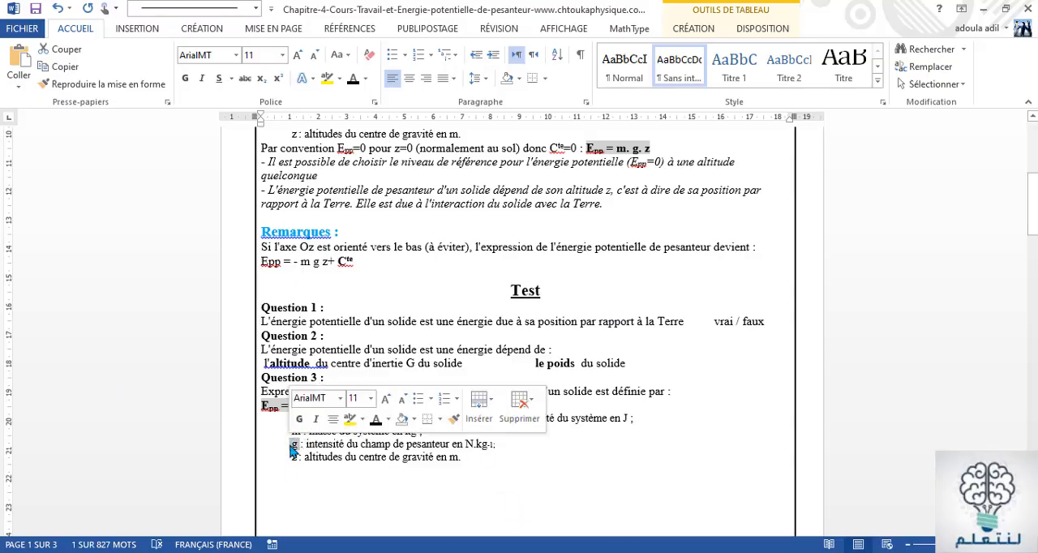
{"action": "right_click", "coordinate": [291, 449]}
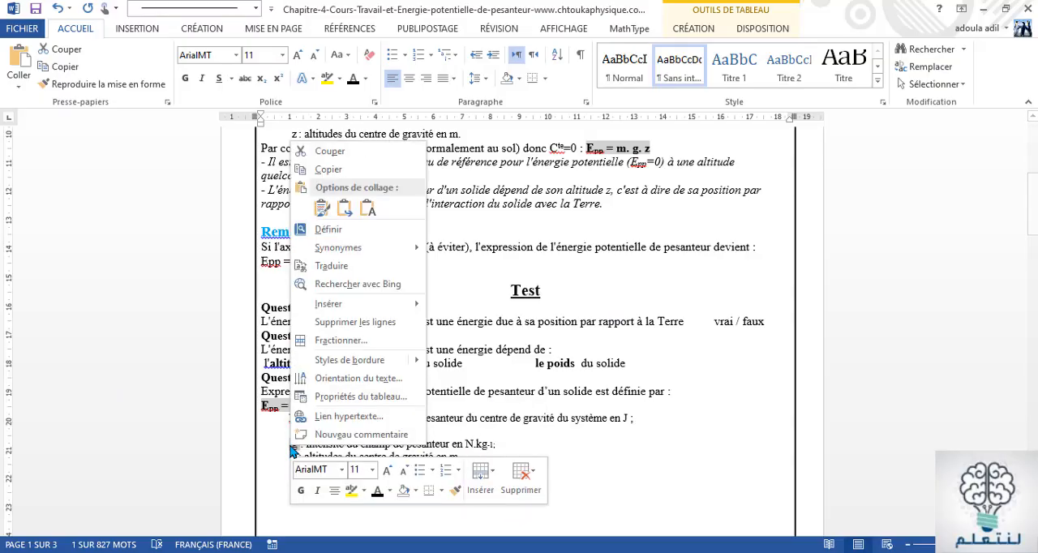
{"action": "left_click", "coordinate": [328, 170]}
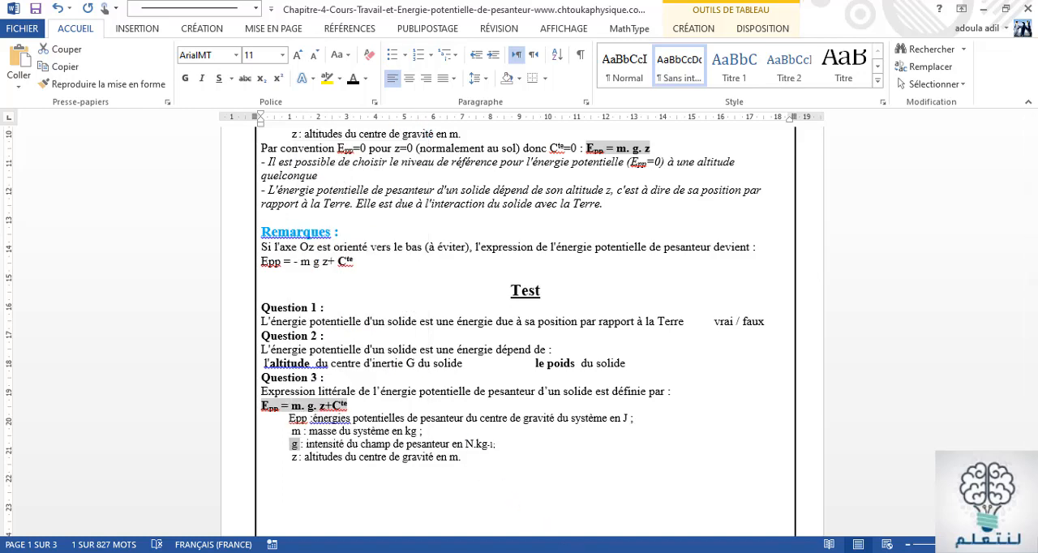
{"action": "key", "text": "alt+Tab"}
{"action": "left_click", "coordinate": [491, 356]}
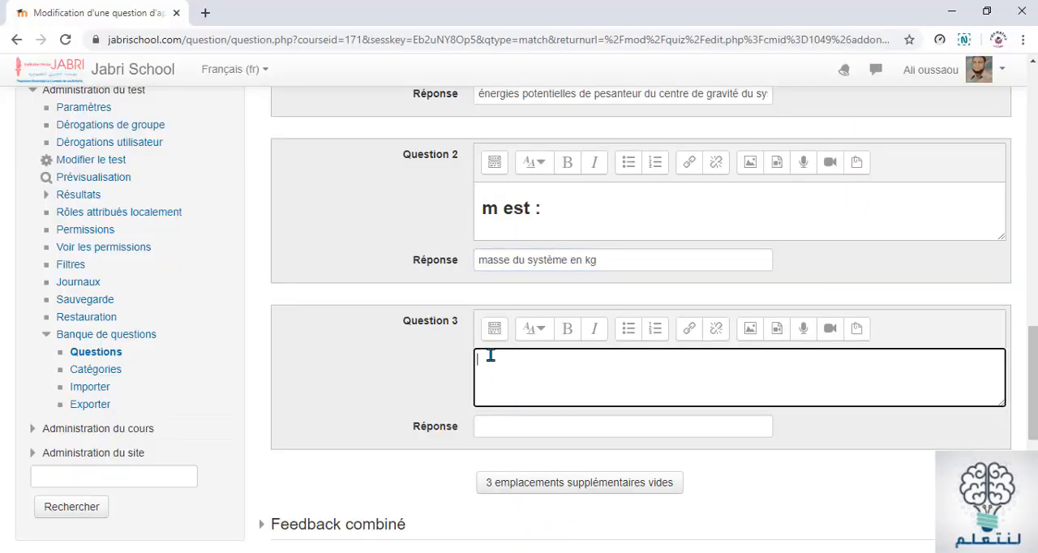
{"action": "right_click", "coordinate": [491, 355]}
{"action": "left_click", "coordinate": [525, 212]}
{"action": "type", "text": "est :"}
Make the "g est :" text of Question 3 bold and give it the Titre (grand) paragraph style
{"action": "triple_click", "coordinate": [482, 357]}
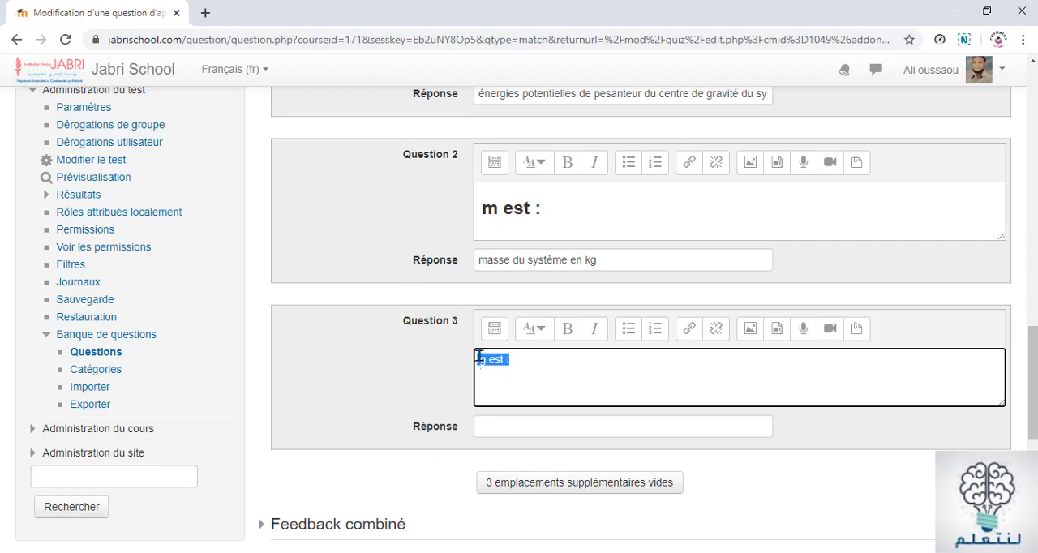
{"action": "left_click", "coordinate": [568, 334]}
{"action": "left_click", "coordinate": [537, 329]}
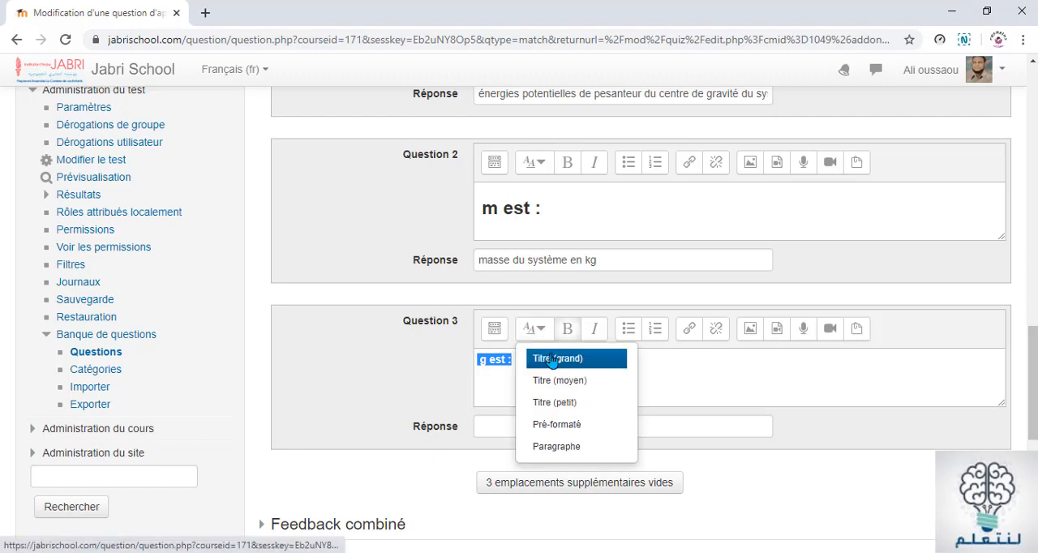
{"action": "left_click", "coordinate": [552, 359]}
{"action": "left_click", "coordinate": [541, 394]}
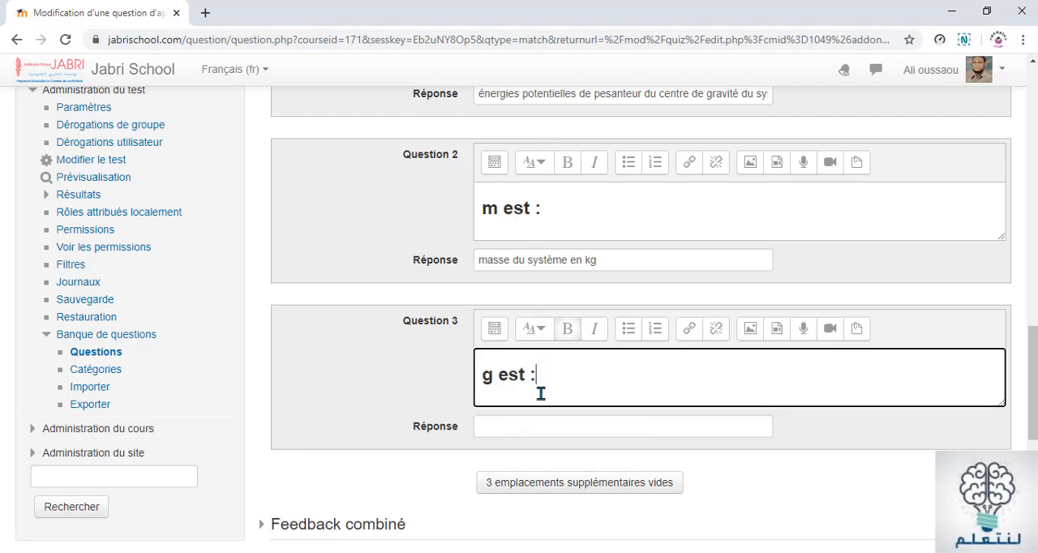
Copy "intensité du champ de pesanteur en N.kg-1" from the Word document into Question 3's Réponse in the browser
{"action": "left_click", "coordinate": [516, 427]}
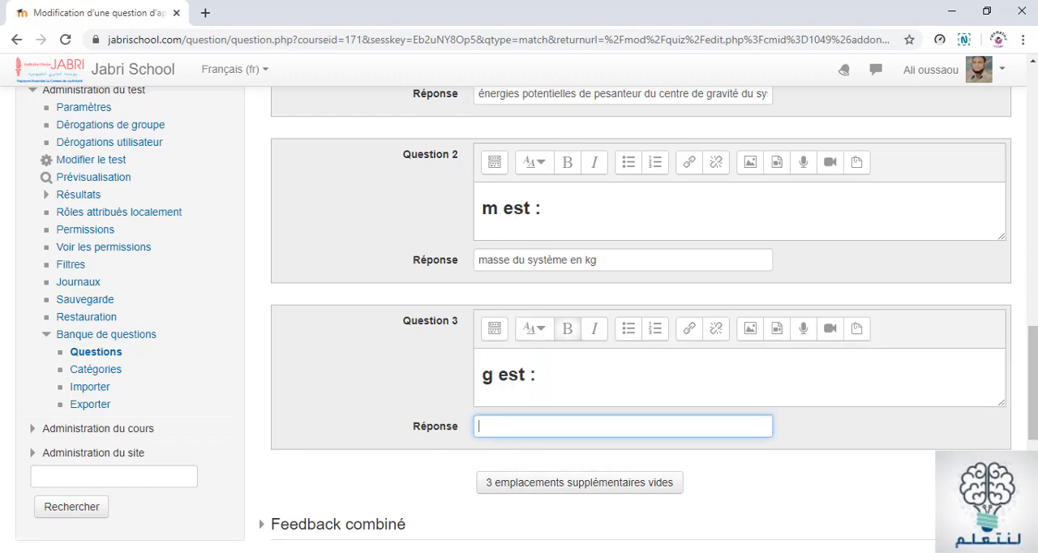
{"action": "key", "text": "alt+Tab"}
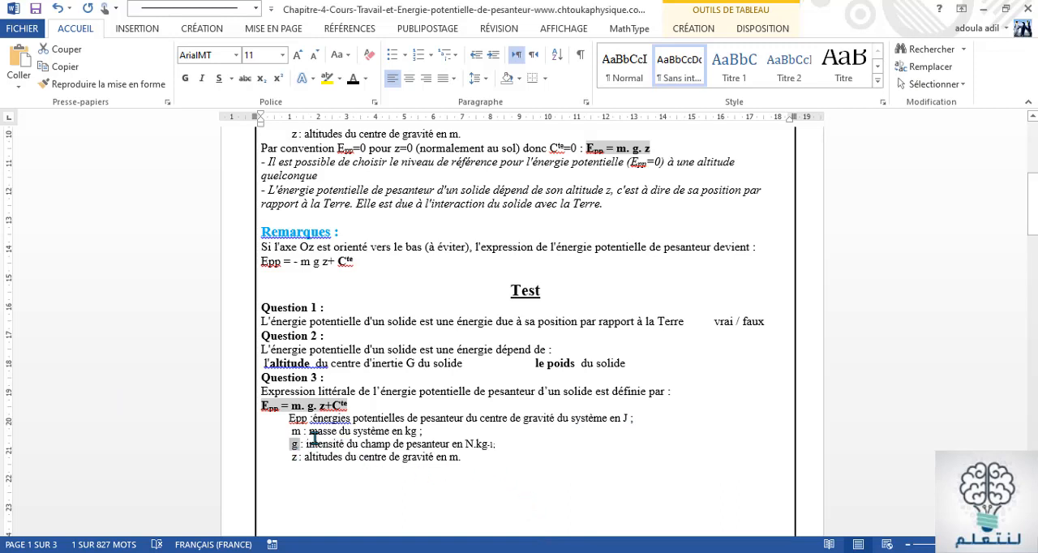
{"action": "left_click_drag", "start_coordinate": [307, 445], "coordinate": [492, 450]}
{"action": "key", "text": "ctrl+c"}
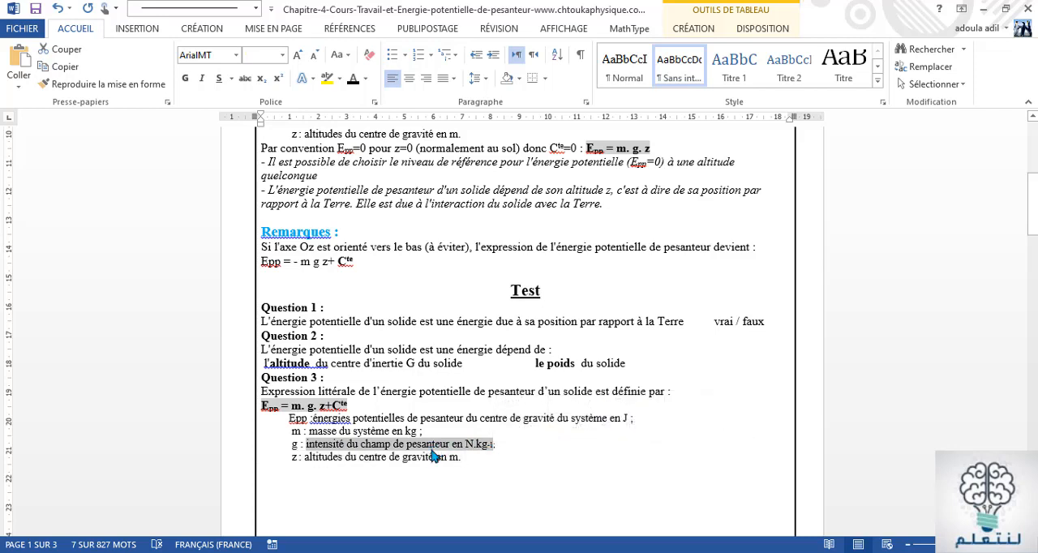
{"action": "right_click", "coordinate": [432, 457]}
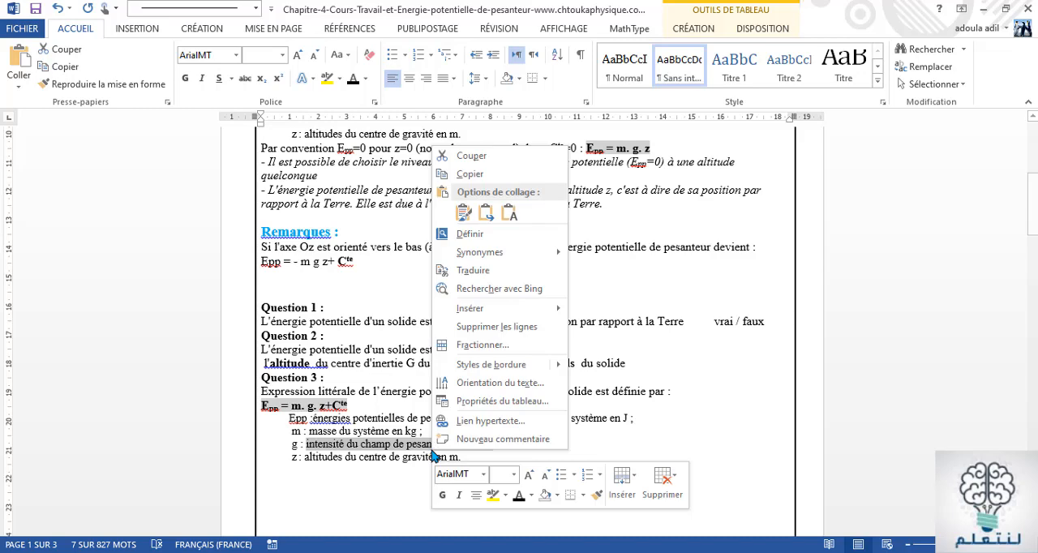
{"action": "left_click", "coordinate": [466, 175]}
{"action": "key", "text": "alt+Tab"}
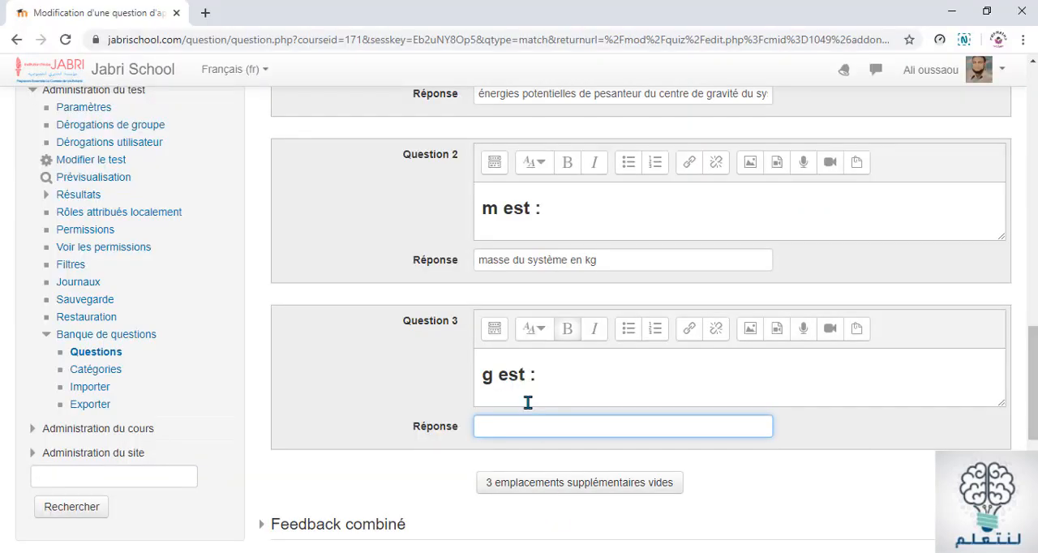
{"action": "right_click", "coordinate": [505, 430]}
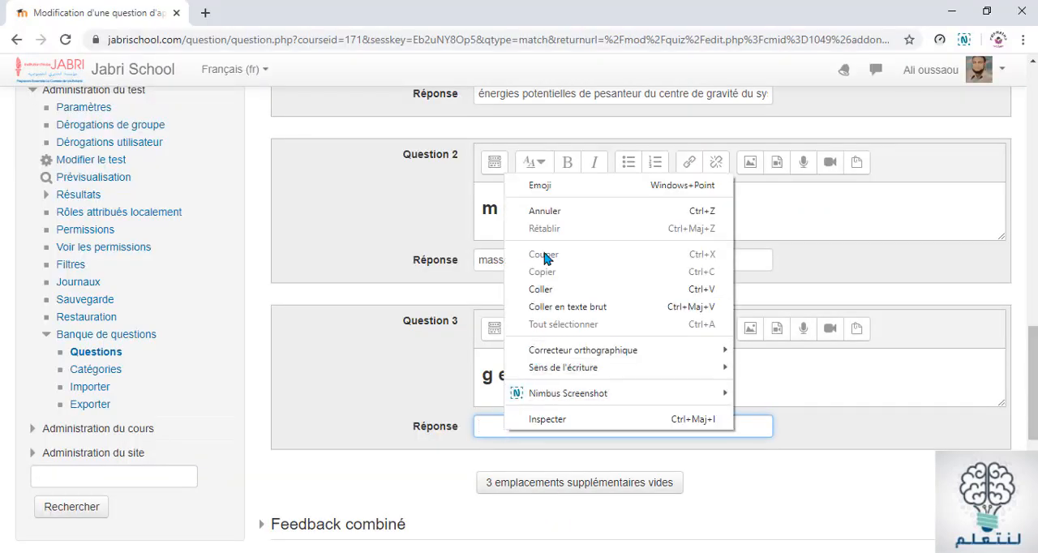
{"action": "left_click", "coordinate": [537, 288]}
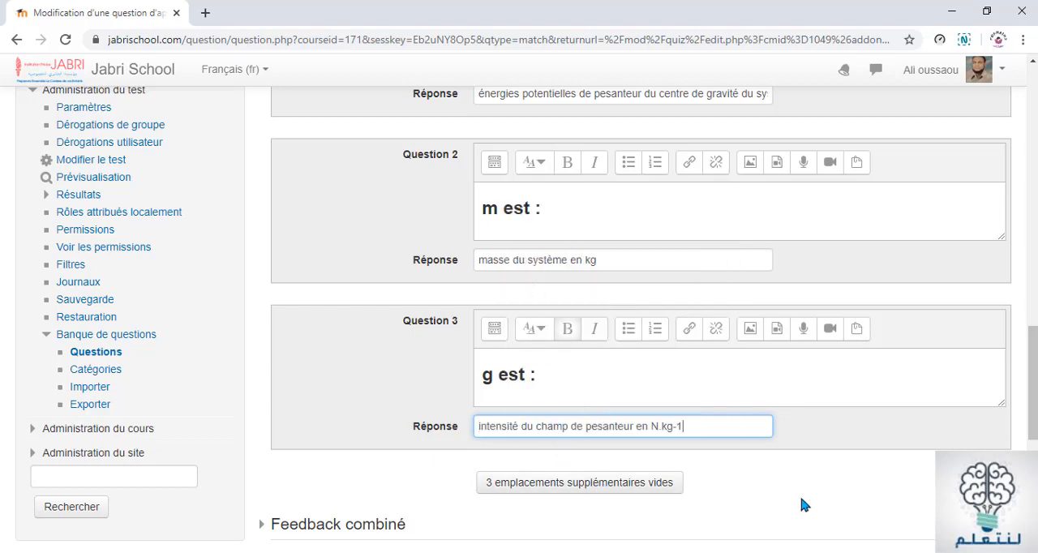
Add three more blank question-and-answer slots to the matching question
{"action": "scroll", "coordinate": [802, 502], "scroll_direction": "down", "scroll_amount": 4}
{"action": "scroll", "coordinate": [746, 422], "scroll_direction": "up", "scroll_amount": 2}
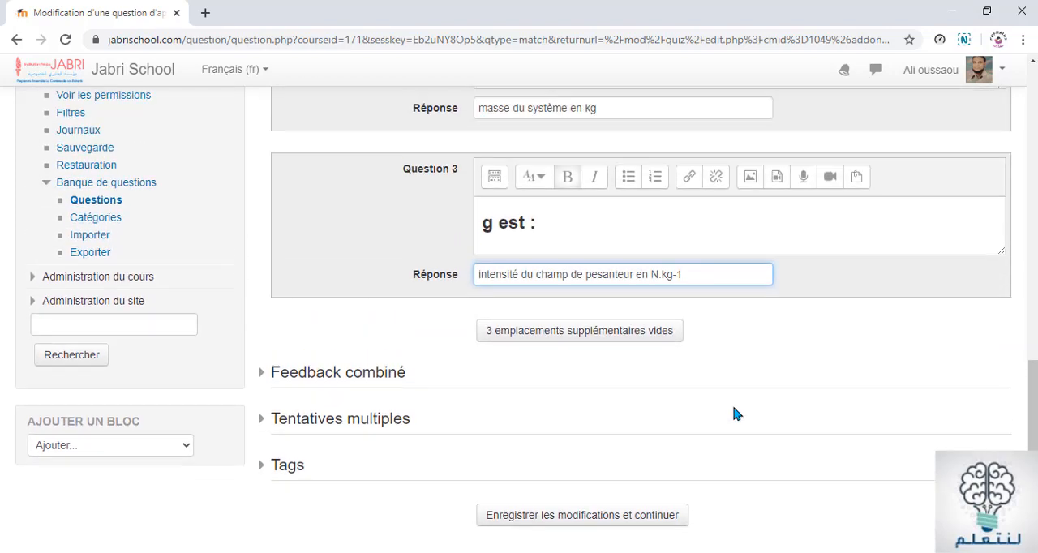
{"action": "left_click", "coordinate": [523, 340]}
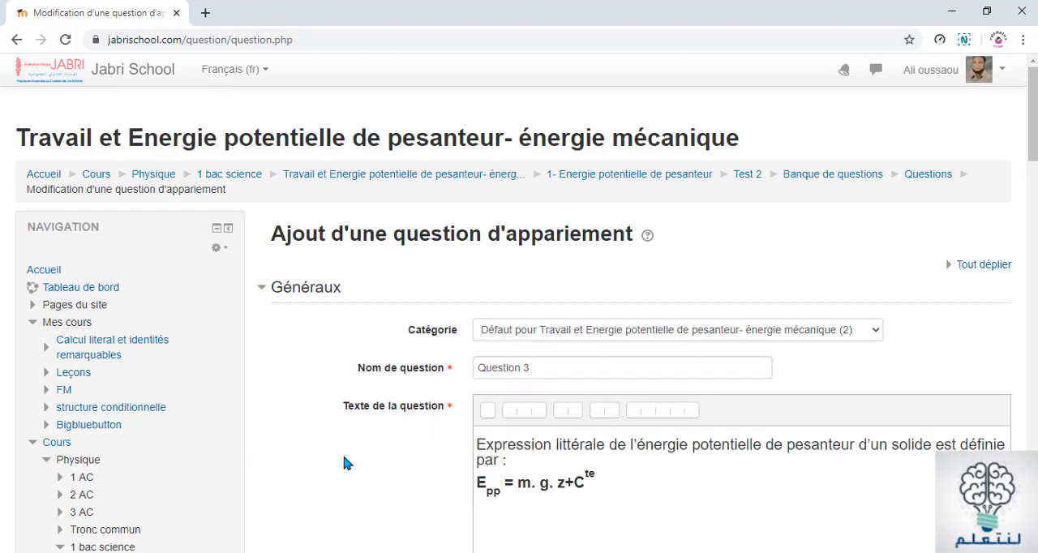
Copy the symbol z from the Word document into the Question 4 item in the browser and complete it as "z est :"
{"action": "scroll", "coordinate": [344, 462], "scroll_direction": "down", "scroll_amount": 15}
{"action": "scroll", "coordinate": [344, 461], "scroll_direction": "down", "scroll_amount": 3}
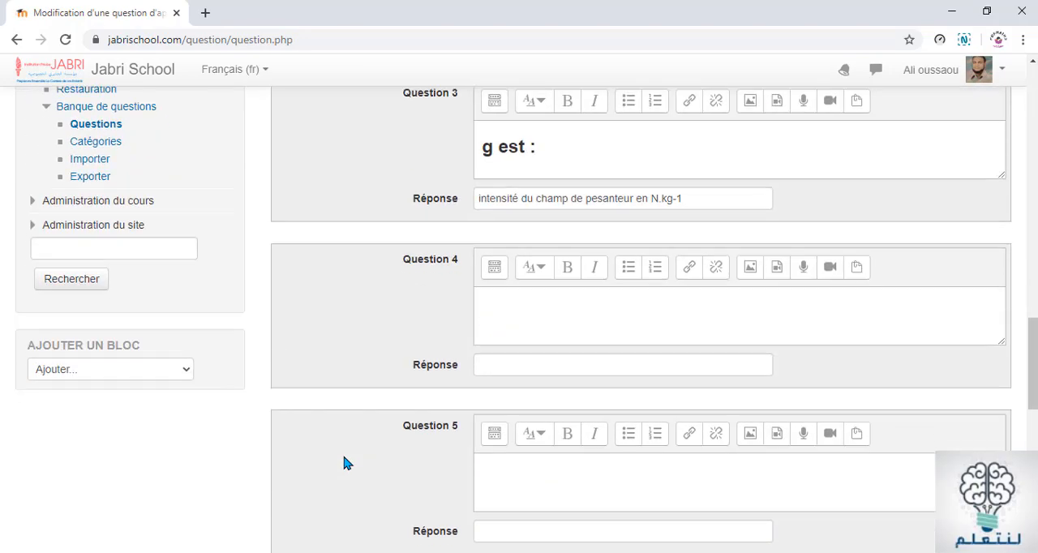
{"action": "left_click", "coordinate": [501, 298]}
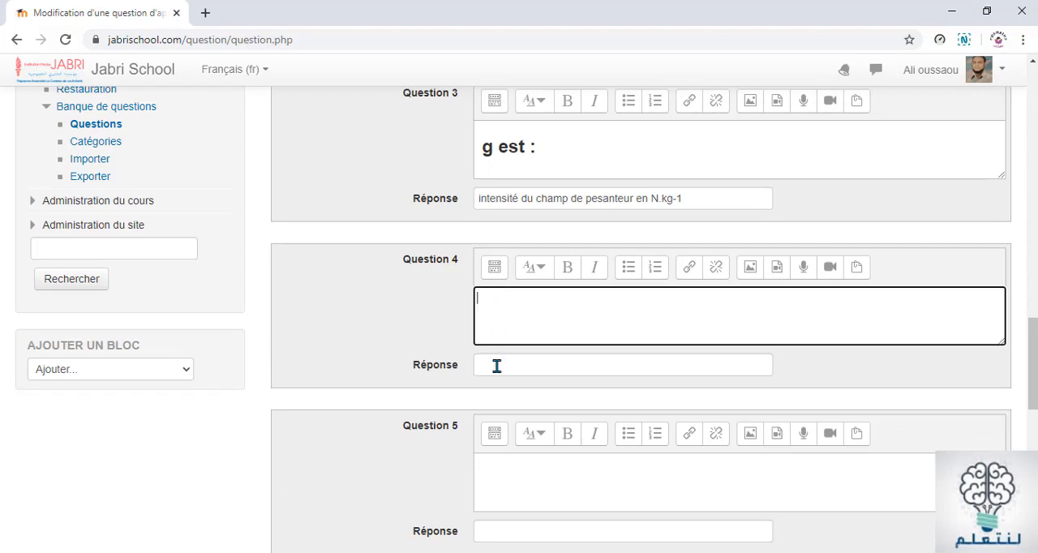
{"action": "key", "text": "alt+Tab"}
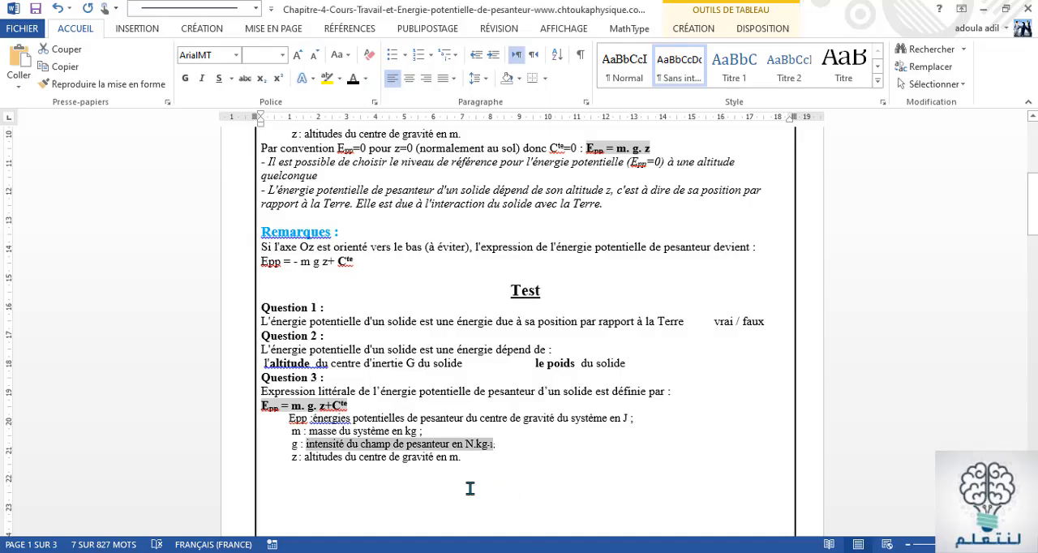
{"action": "double_click", "coordinate": [294, 456]}
{"action": "key", "text": "ctrl+c"}
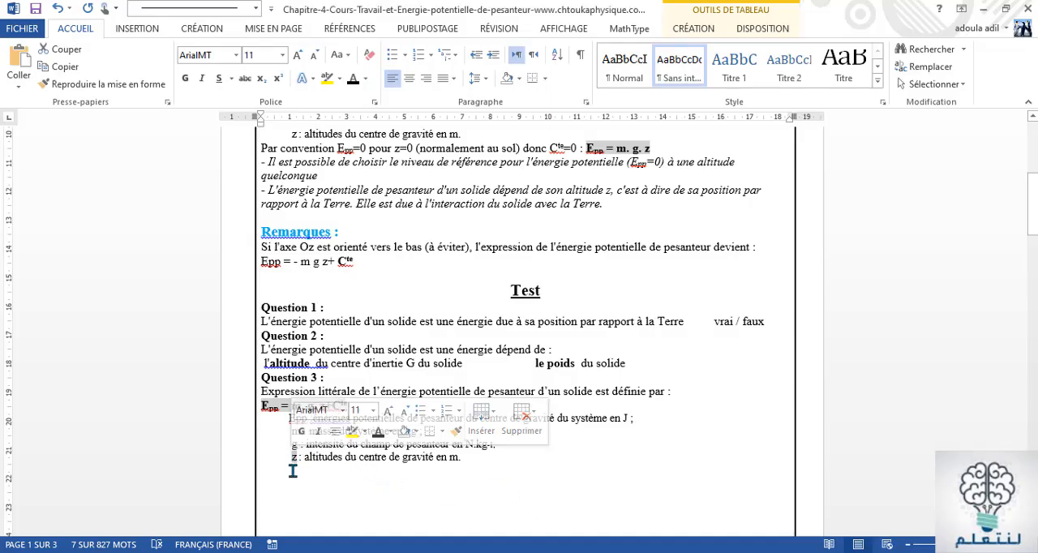
{"action": "right_click", "coordinate": [294, 458]}
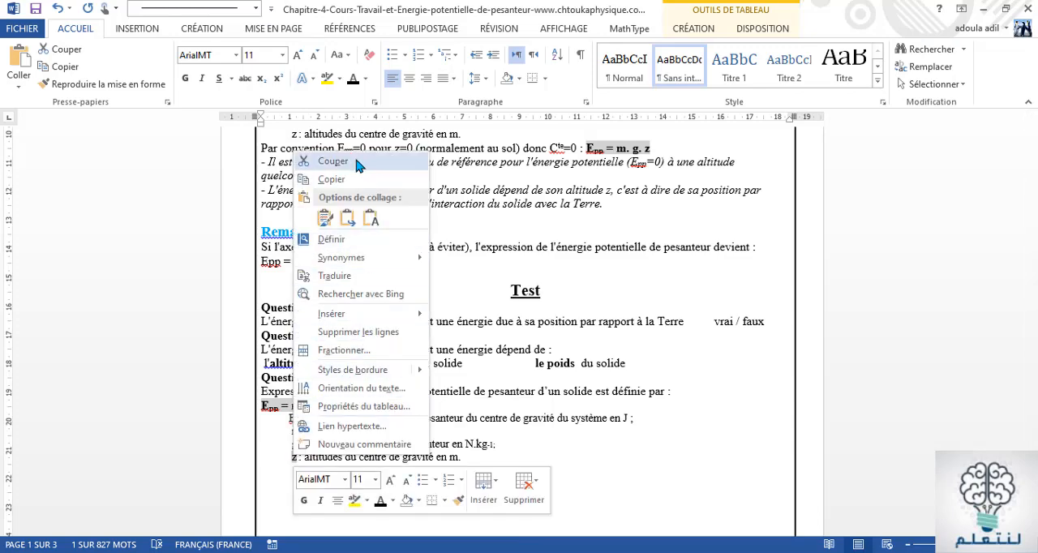
{"action": "left_click", "coordinate": [333, 173]}
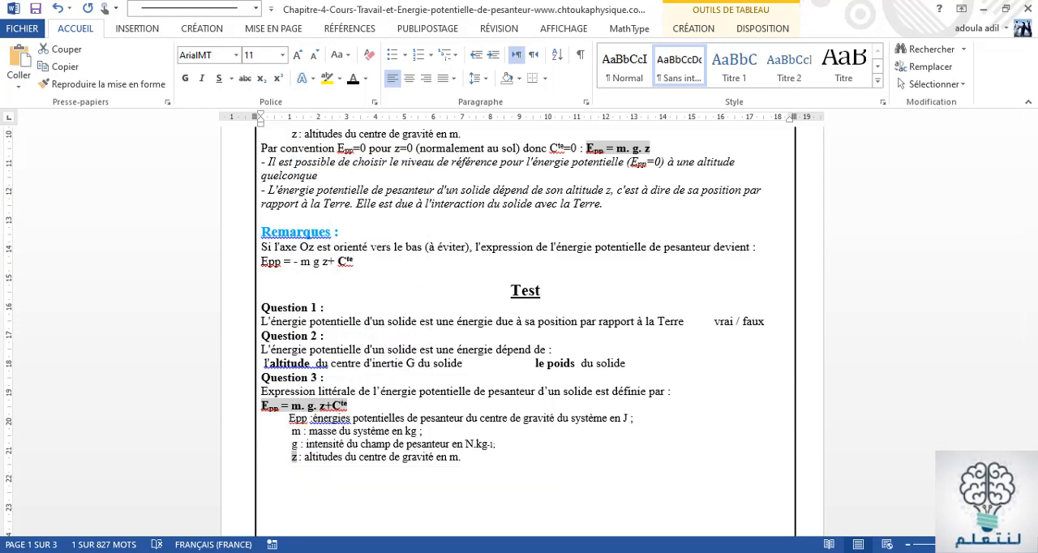
{"action": "left_click", "coordinate": [501, 466]}
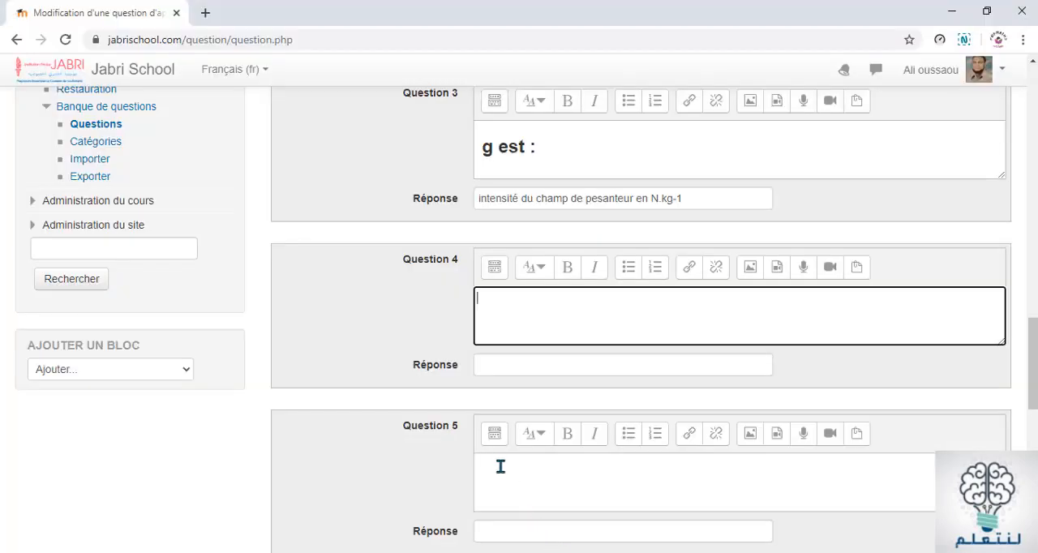
{"action": "right_click", "coordinate": [484, 294]}
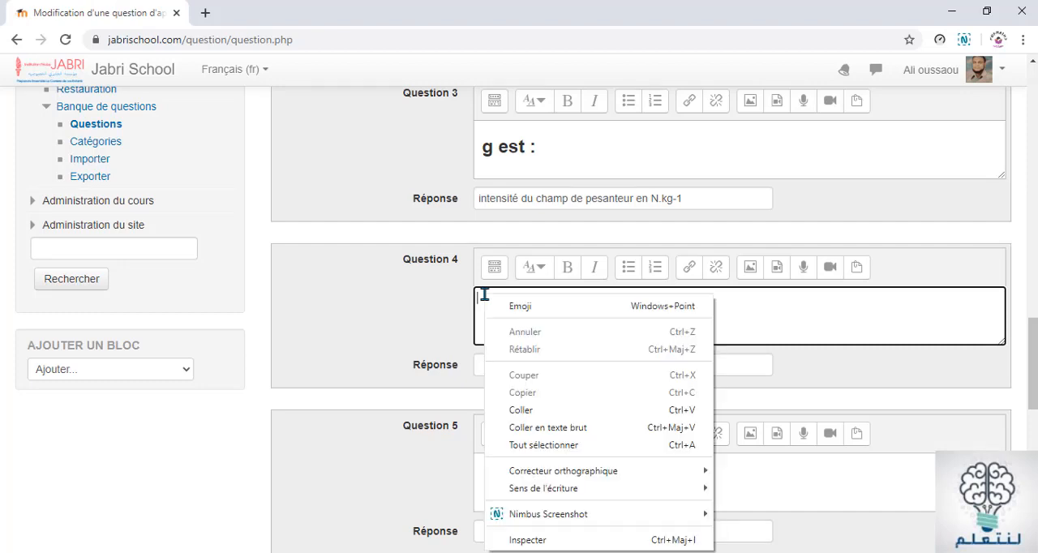
{"action": "left_click", "coordinate": [507, 409]}
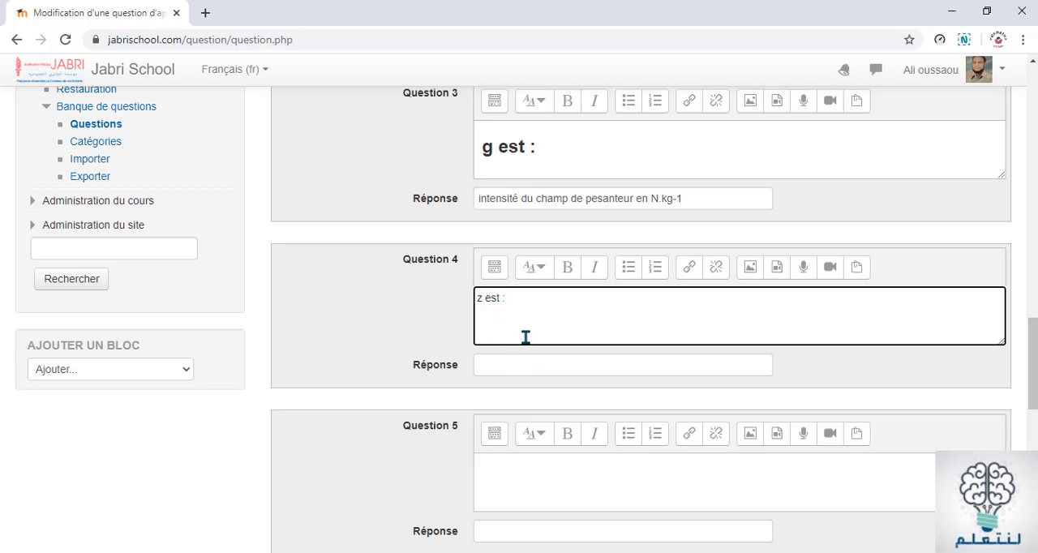
Make the "z est :" text of Question 4 bold and give it the Titre (grand) paragraph style
{"action": "left_click_drag", "start_coordinate": [514, 300], "coordinate": [478, 300]}
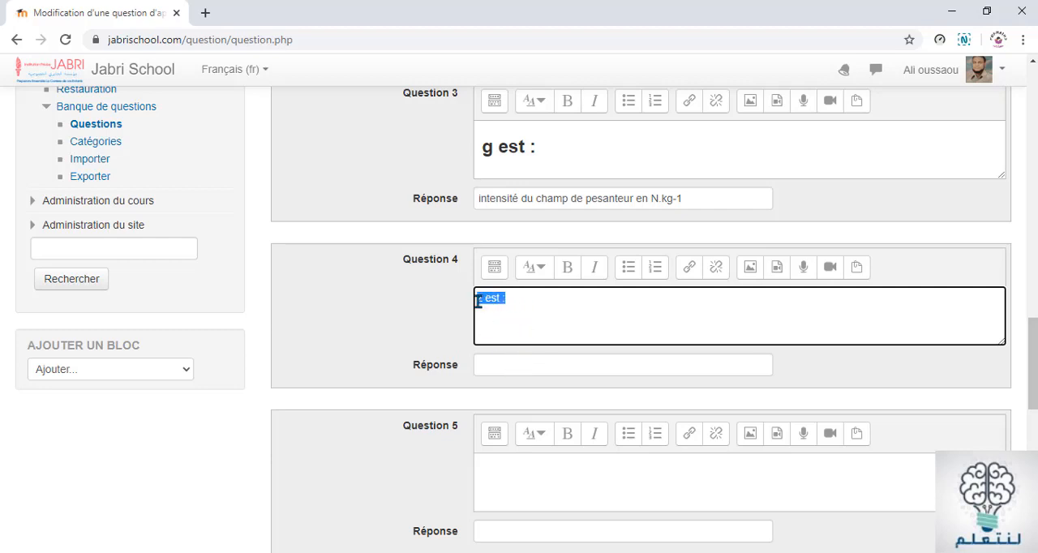
{"action": "left_click", "coordinate": [539, 270]}
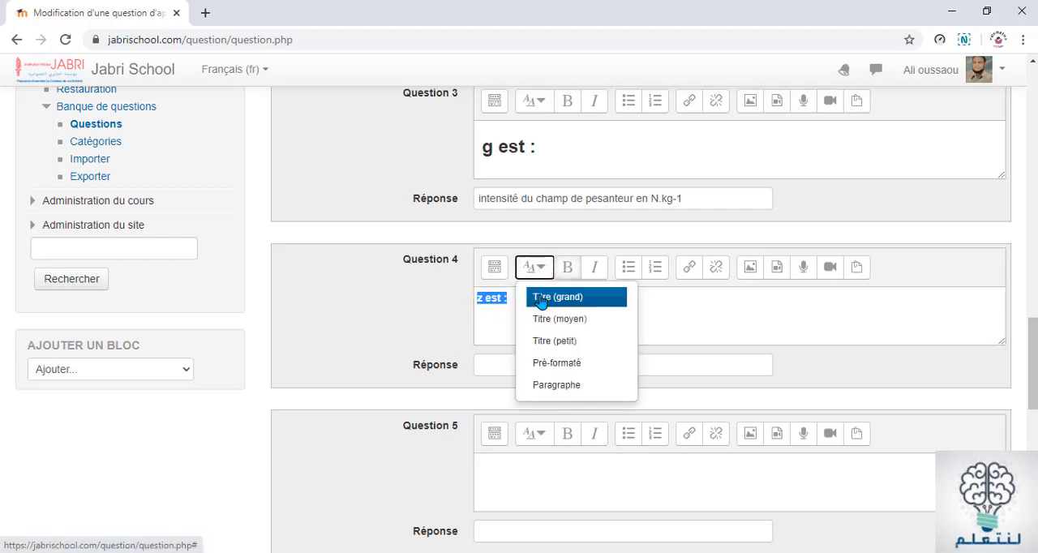
{"action": "left_click", "coordinate": [541, 300]}
{"action": "left_click", "coordinate": [490, 313]}
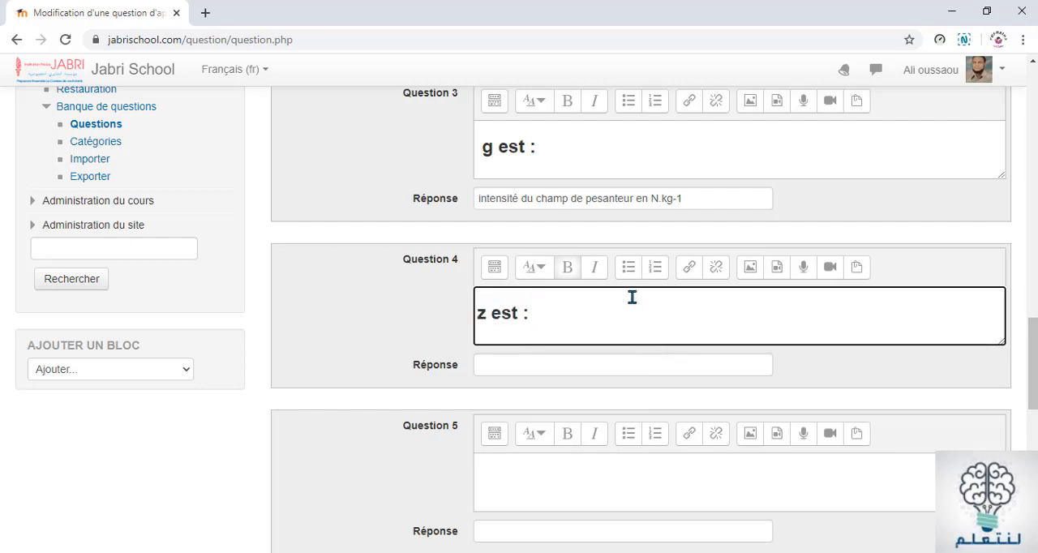
Copy "altitudes du centre de gravité en m" from the Word document into Question 4's Réponse in the browser
{"action": "left_click", "coordinate": [513, 365]}
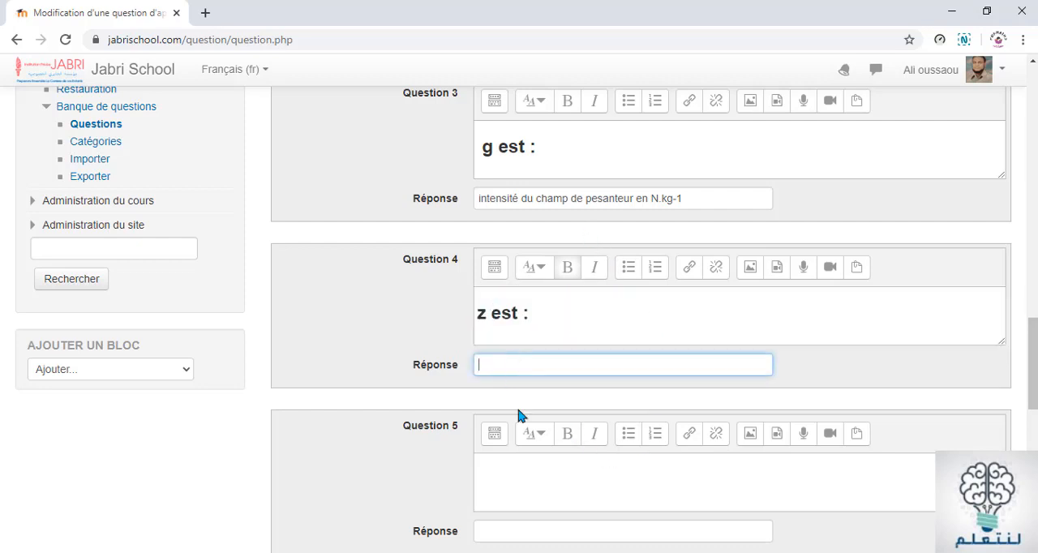
{"action": "left_click", "coordinate": [531, 511]}
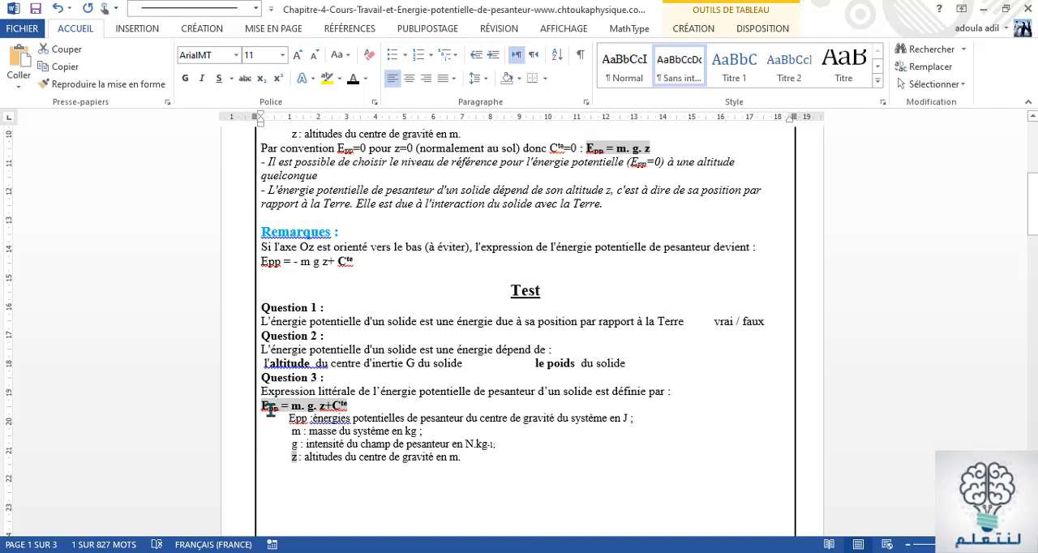
{"action": "left_click_drag", "start_coordinate": [307, 459], "coordinate": [456, 470]}
{"action": "key", "text": "ctrl+c"}
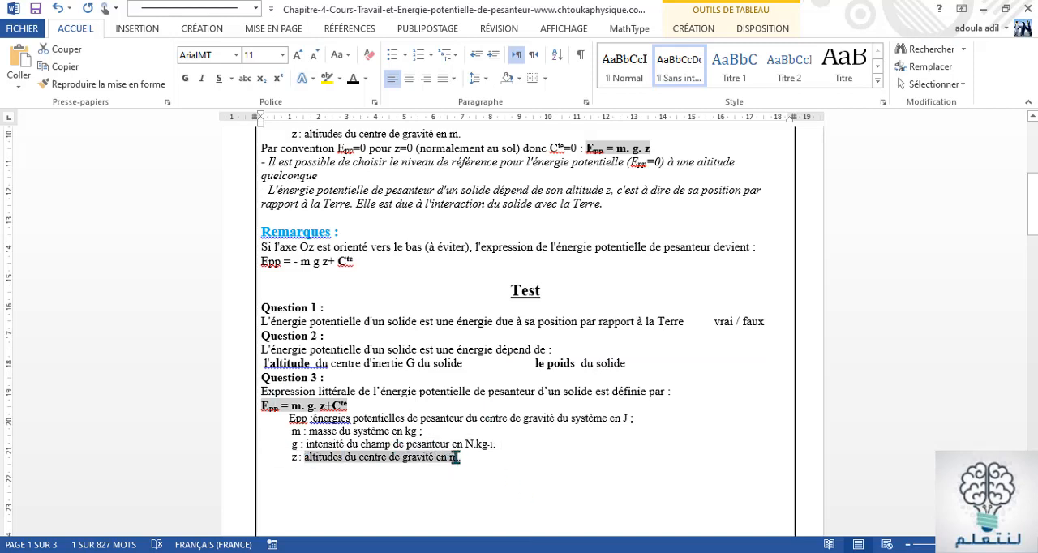
{"action": "right_click", "coordinate": [456, 457]}
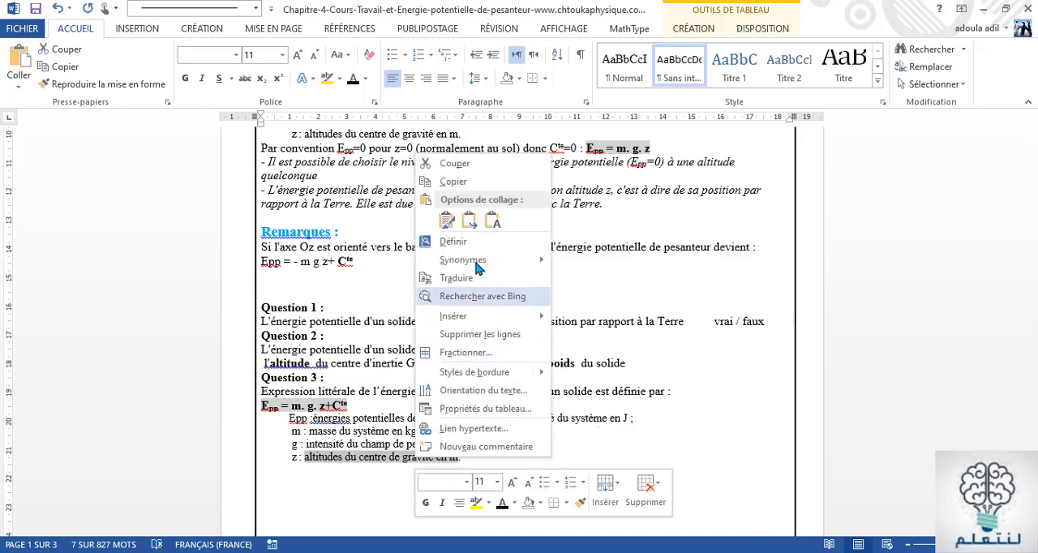
{"action": "left_click", "coordinate": [454, 181]}
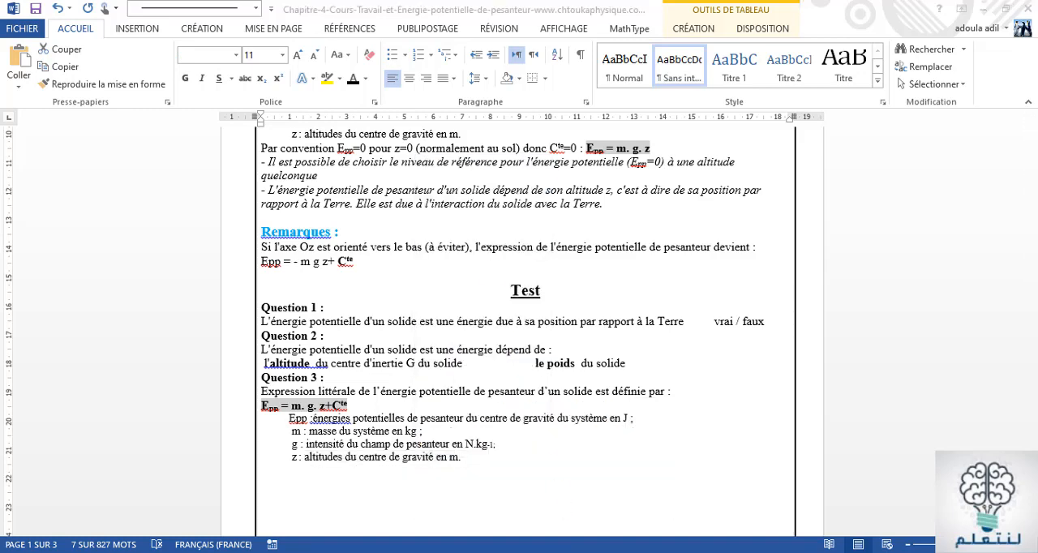
{"action": "key", "text": "alt+Tab"}
{"action": "right_click", "coordinate": [498, 362]}
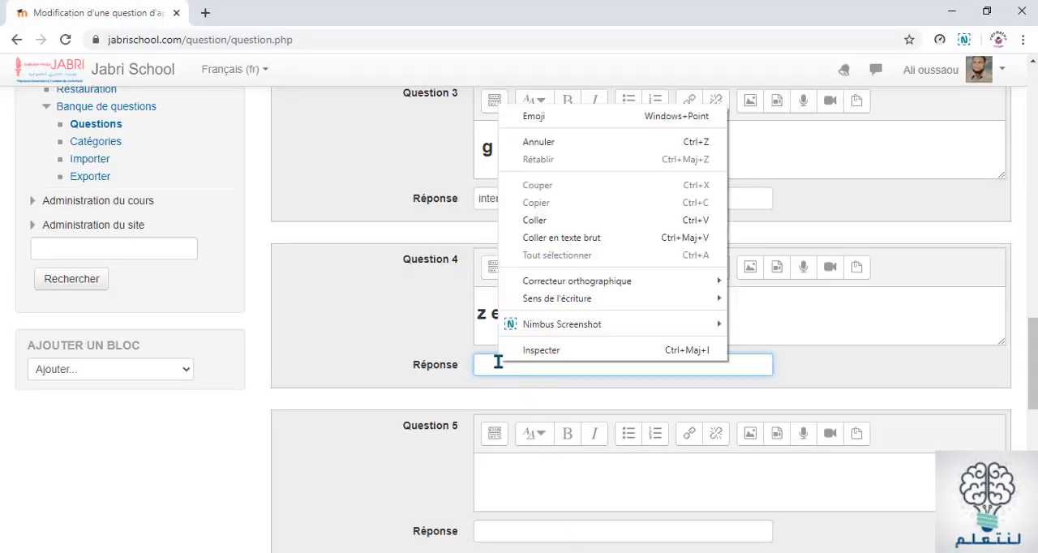
{"action": "left_click", "coordinate": [546, 221]}
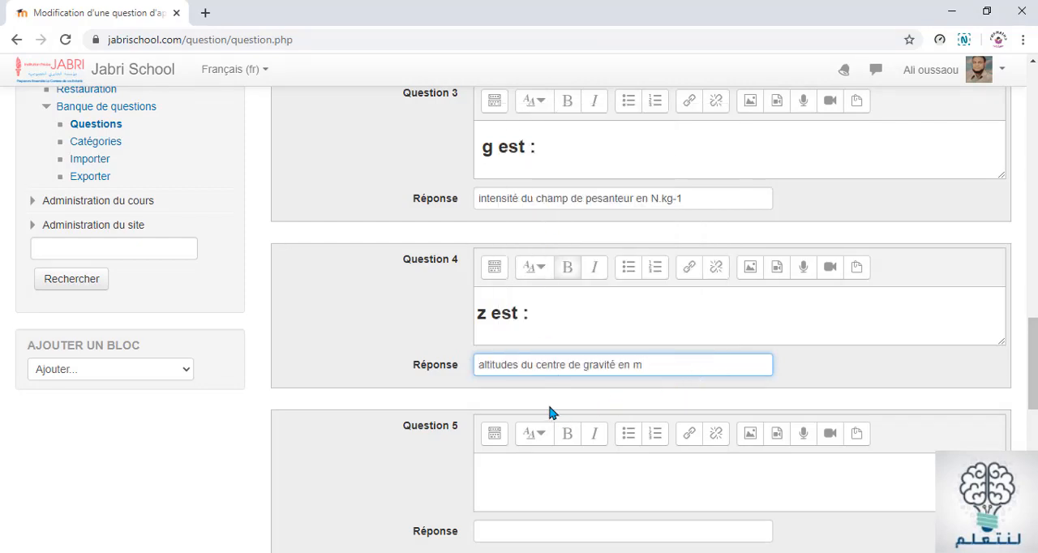
Save the completed matching question to Test 2
{"action": "scroll", "coordinate": [512, 417], "scroll_direction": "down", "scroll_amount": 2}
{"action": "scroll", "coordinate": [541, 531], "scroll_direction": "down", "scroll_amount": 2}
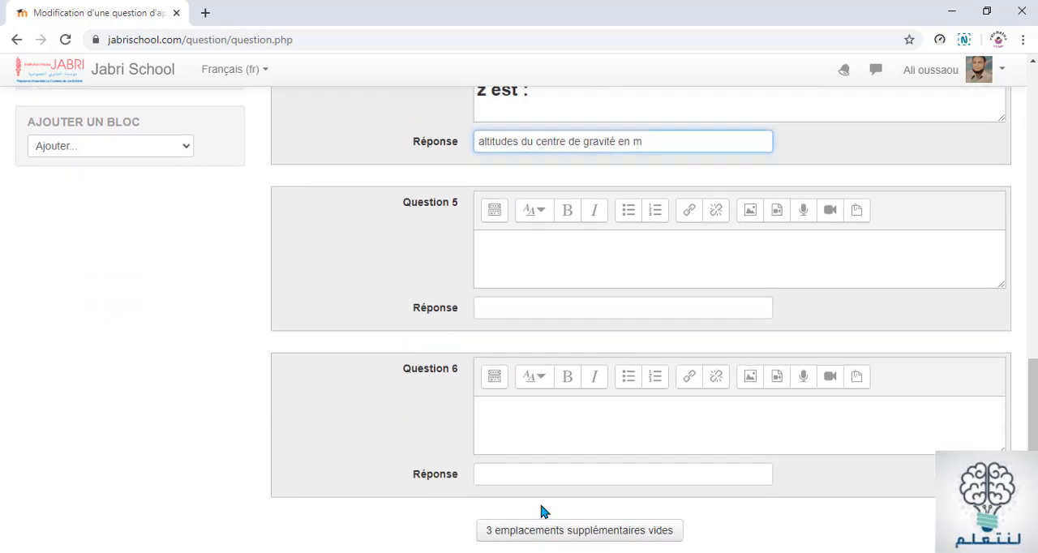
{"action": "scroll", "coordinate": [578, 464], "scroll_direction": "down", "scroll_amount": 3}
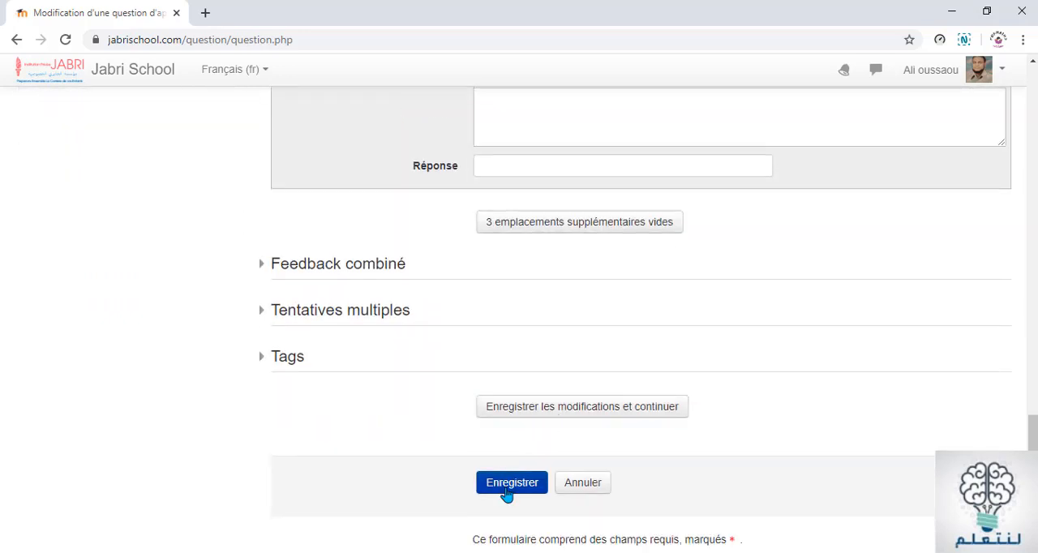
{"action": "left_click", "coordinate": [507, 493]}
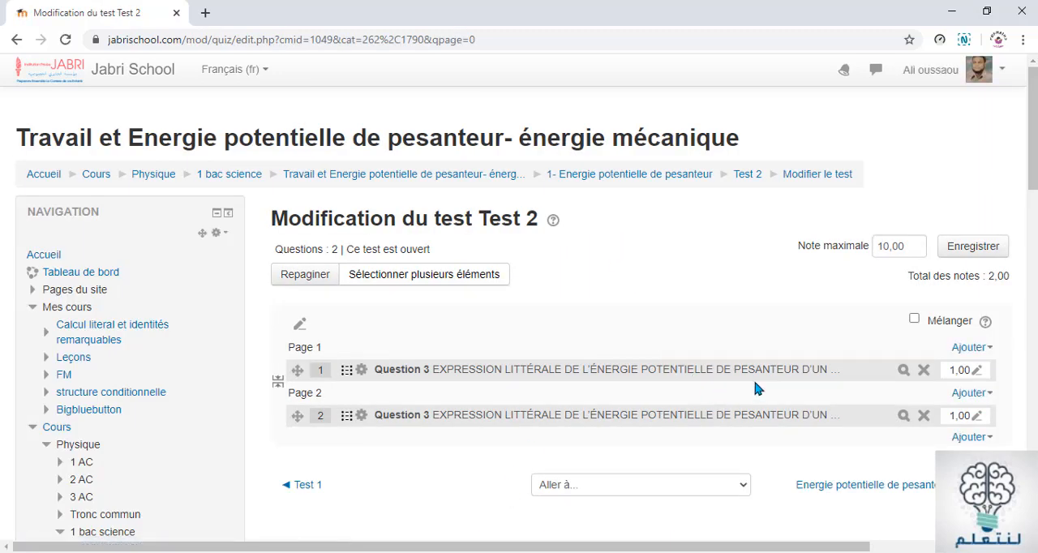
Return to the course "Travail et Energie potentielle de pesanteur- énergie mécanique" and review the placement of Test 1 and Test 2 in section 1
{"action": "left_click", "coordinate": [367, 180]}
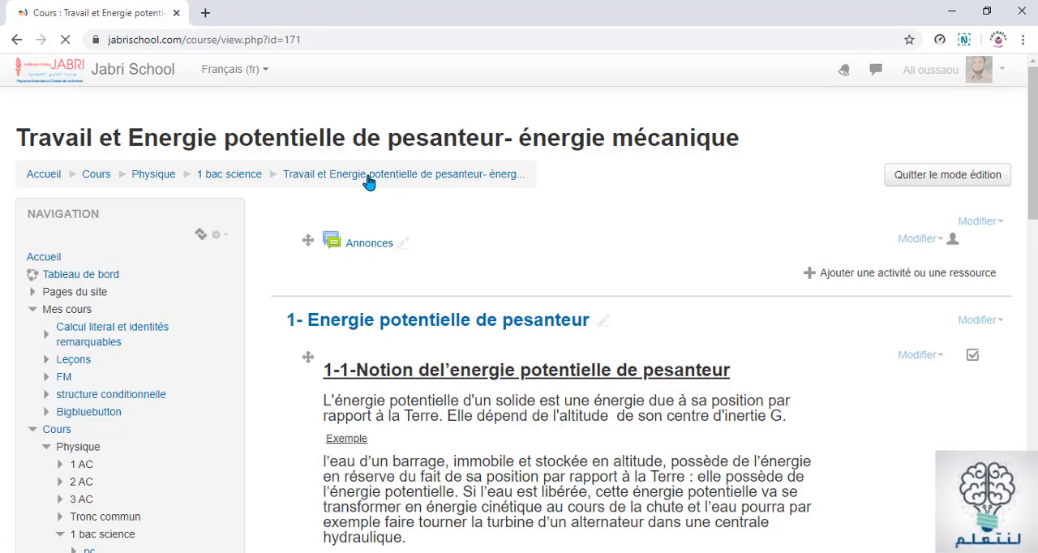
{"action": "scroll", "coordinate": [604, 537], "scroll_direction": "down", "scroll_amount": 13}
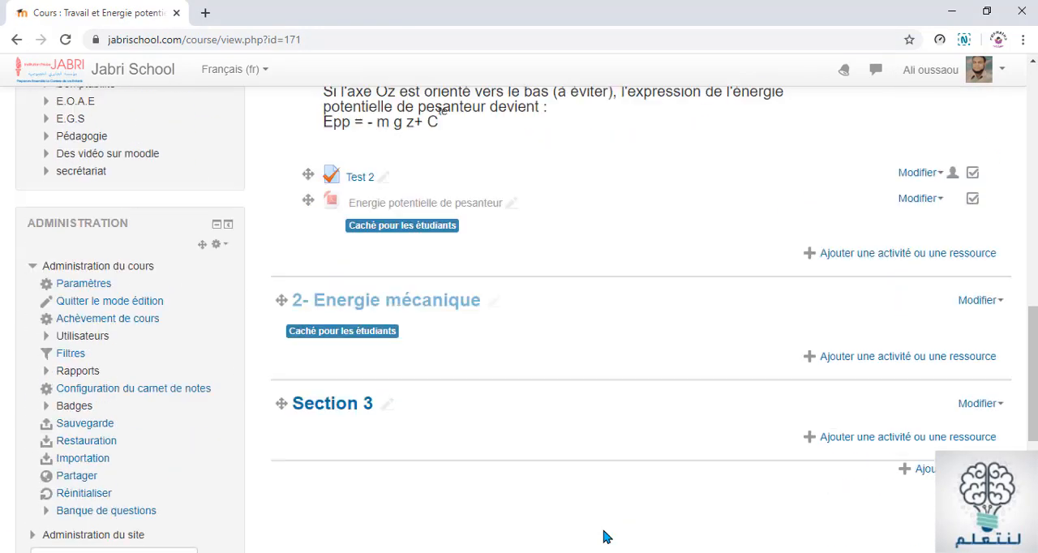
{"action": "scroll", "coordinate": [536, 273], "scroll_direction": "up", "scroll_amount": 2}
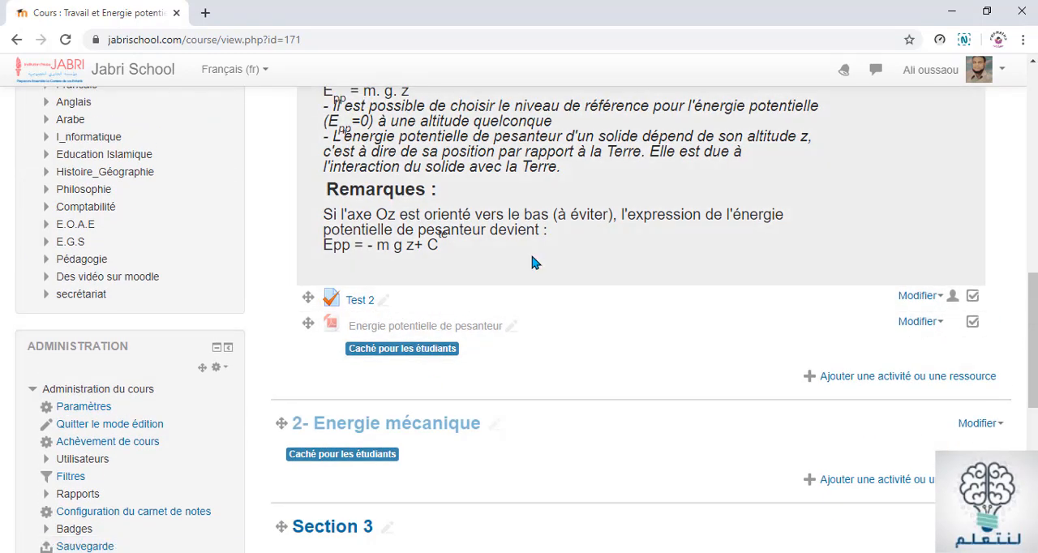
{"action": "scroll", "coordinate": [531, 253], "scroll_direction": "up", "scroll_amount": 3}
{"action": "scroll", "coordinate": [532, 255], "scroll_direction": "up", "scroll_amount": 5}
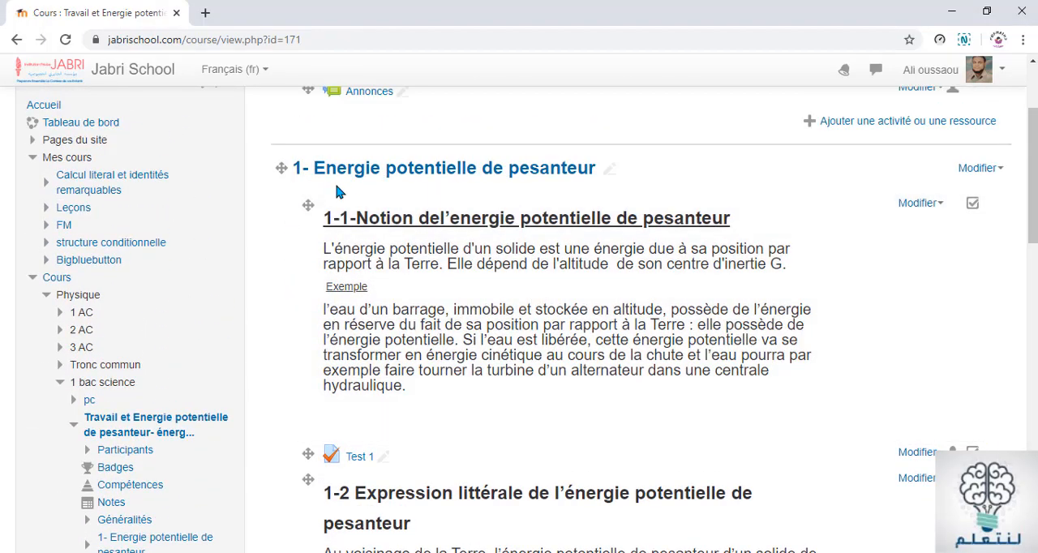
{"action": "scroll", "coordinate": [465, 439], "scroll_direction": "down", "scroll_amount": 8}
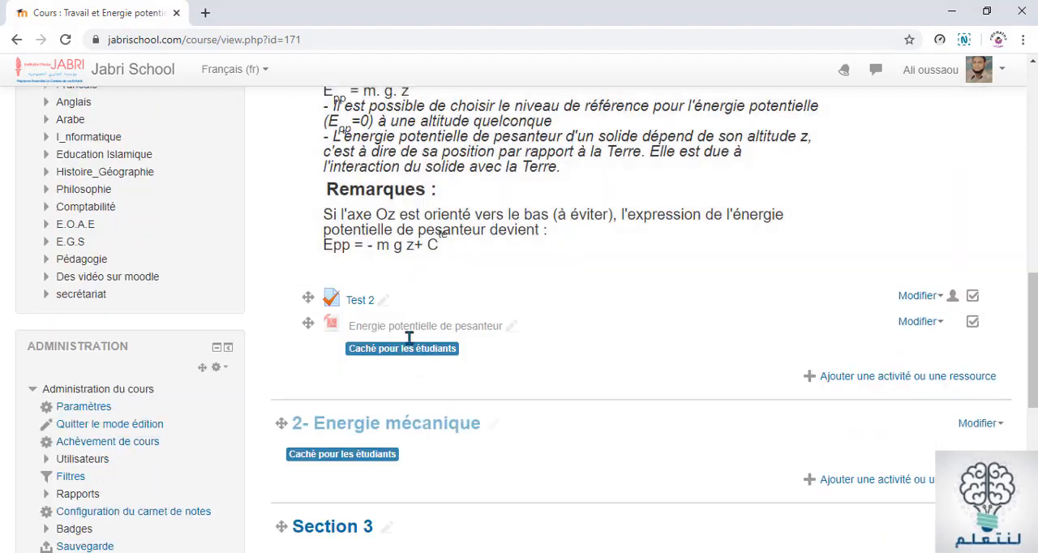
Check the Test questions in the Word document, then return to the browser's course page and view section 1-2 below Test 1
{"action": "key", "text": "alt+Tab"}
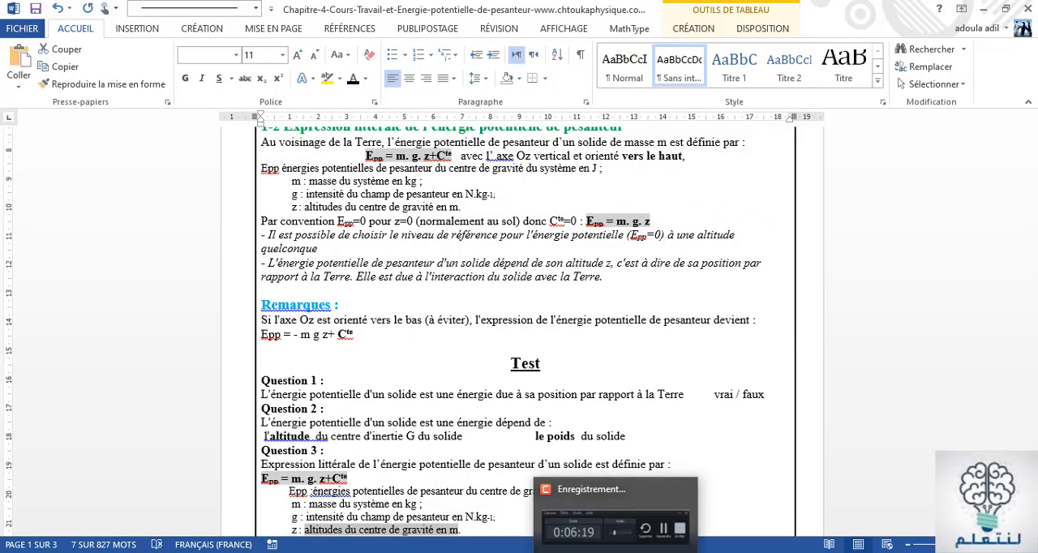
{"action": "mouse_move", "coordinate": [579, 551]}
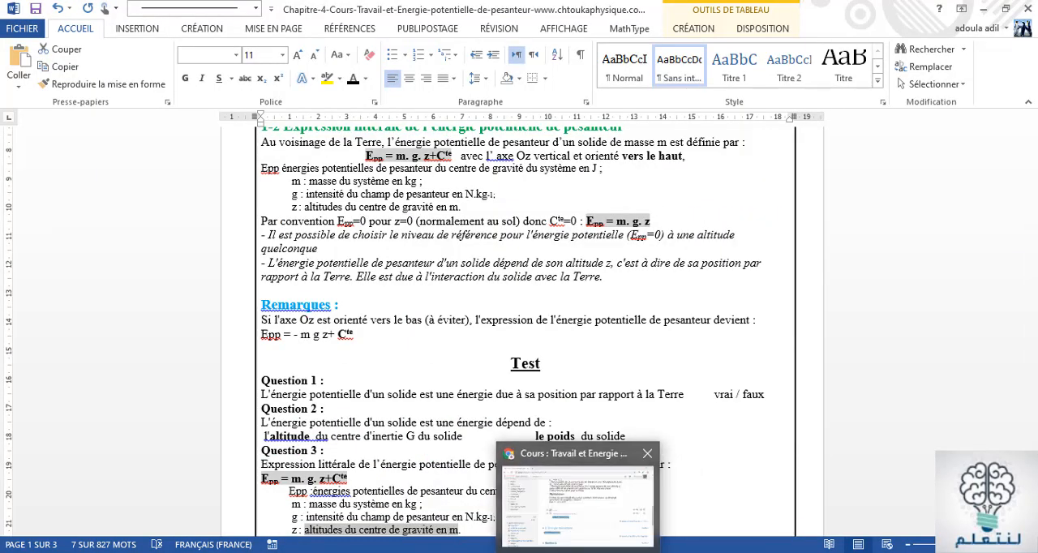
{"action": "left_click", "coordinate": [579, 496]}
{"action": "scroll", "coordinate": [580, 316], "scroll_direction": "up", "scroll_amount": 5}
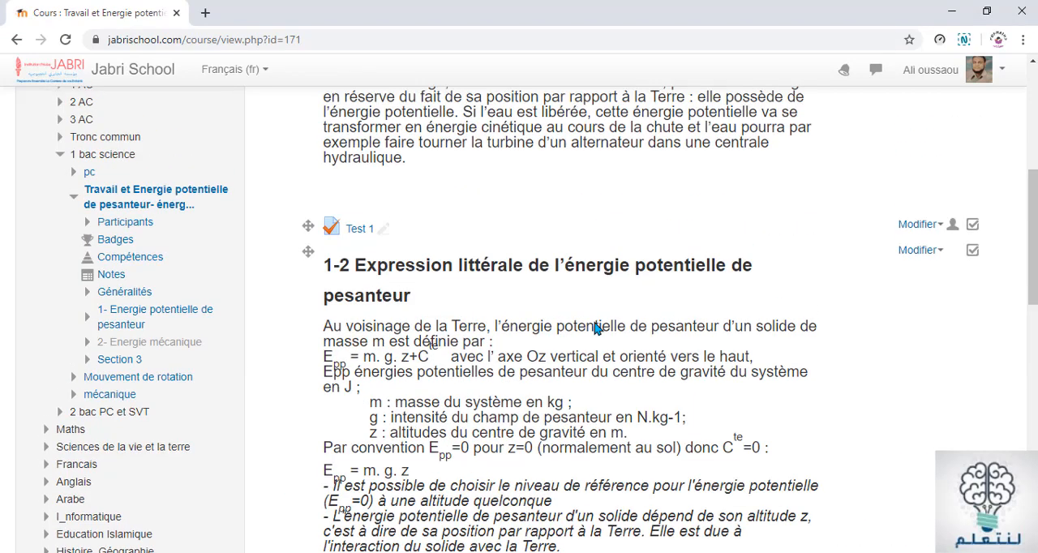